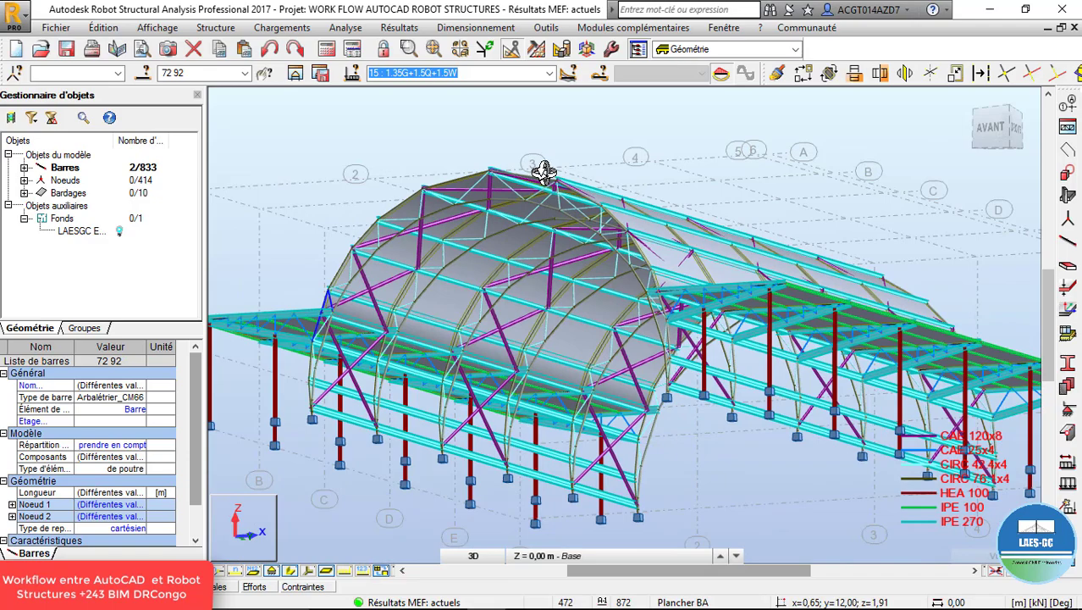
Examine the steel hall structure from several angles and the junction of the side canopy's truss with its supporting column.
left_click_drag(632, 174, 671, 317)
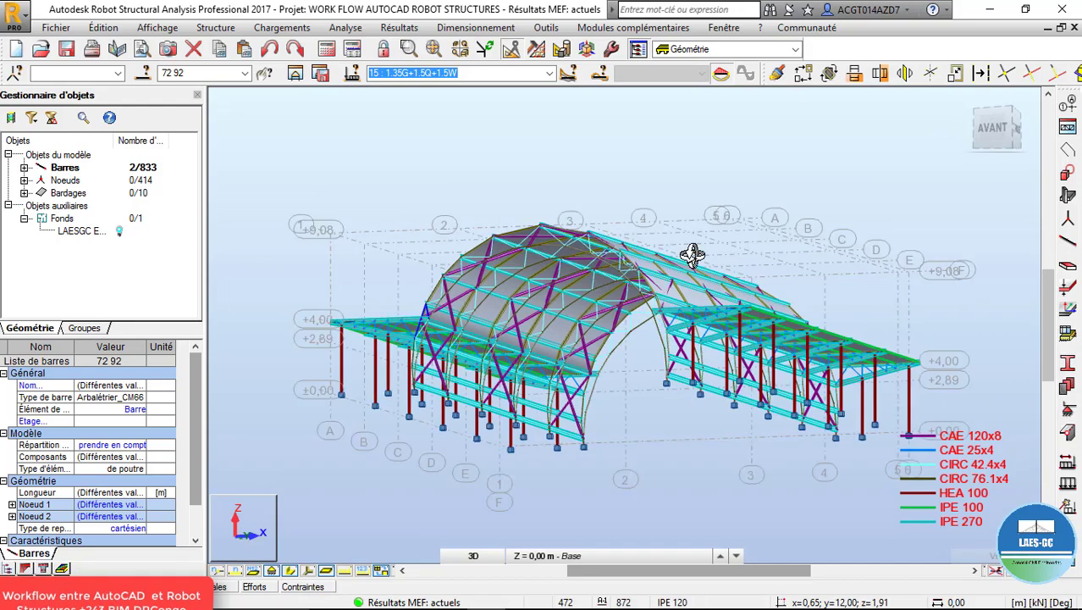
scroll(632, 237, "up", 4)
scroll(548, 219, "down", 5)
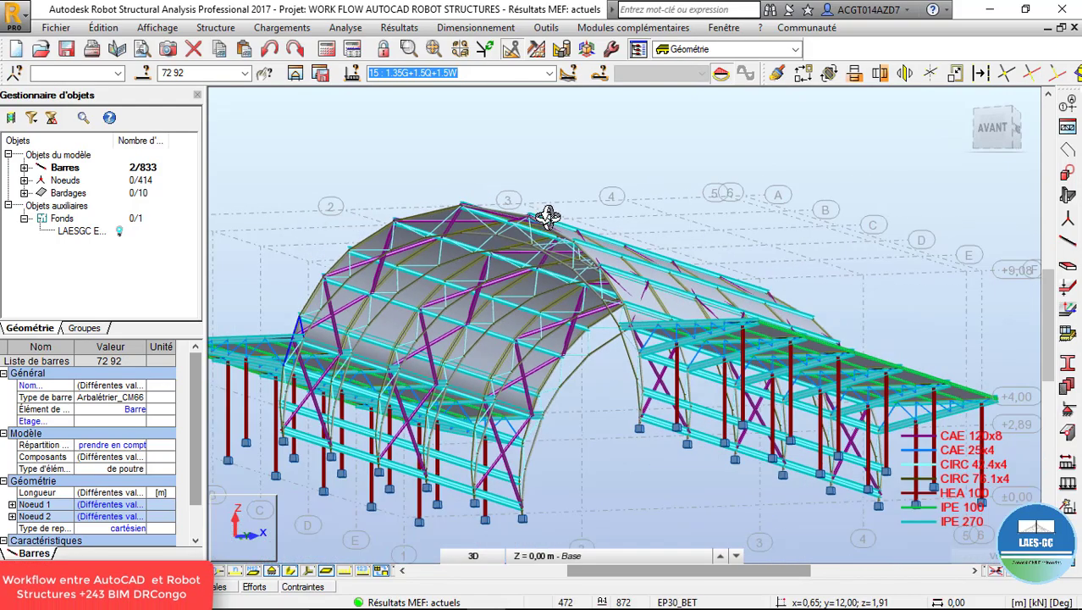
left_click_drag(547, 218, 493, 294)
scroll(492, 294, "up", 5)
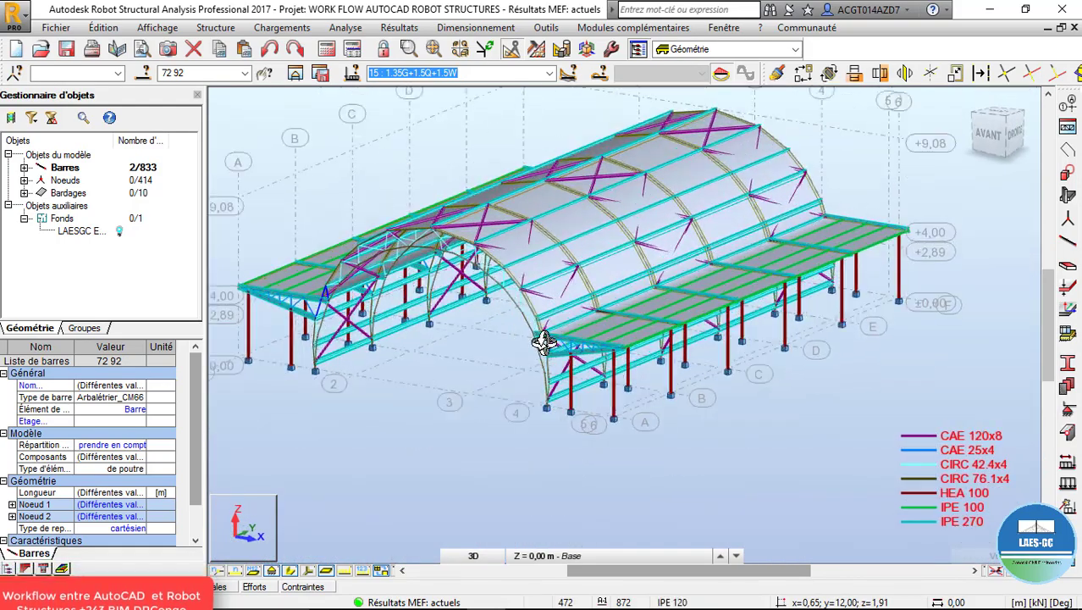
scroll(592, 441, "up", 4)
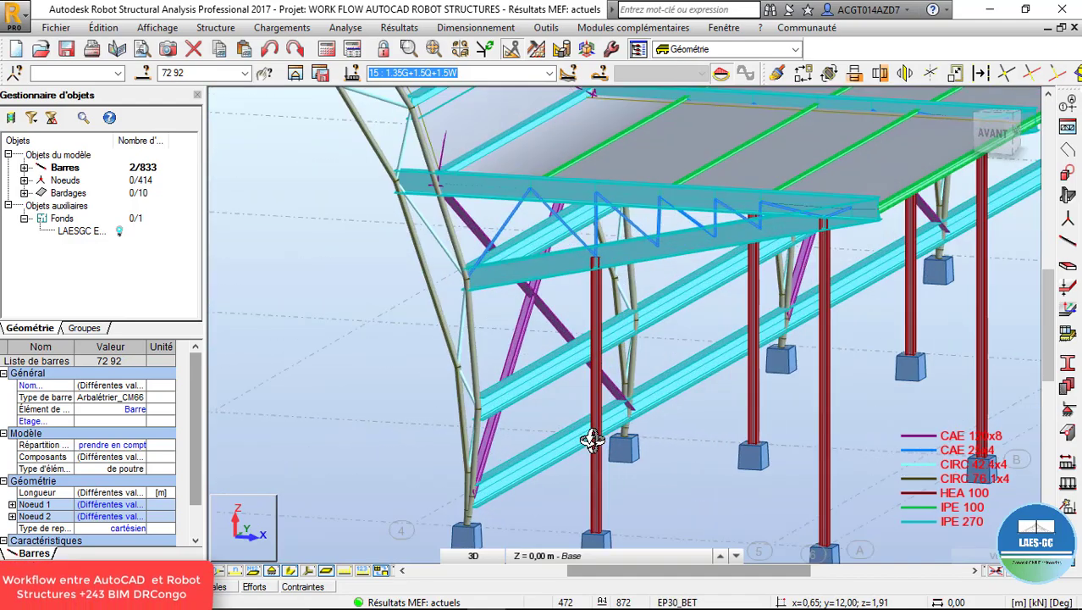
left_click_drag(592, 442, 518, 417)
scroll(517, 417, "down", 2)
scroll(593, 306, "up", 3)
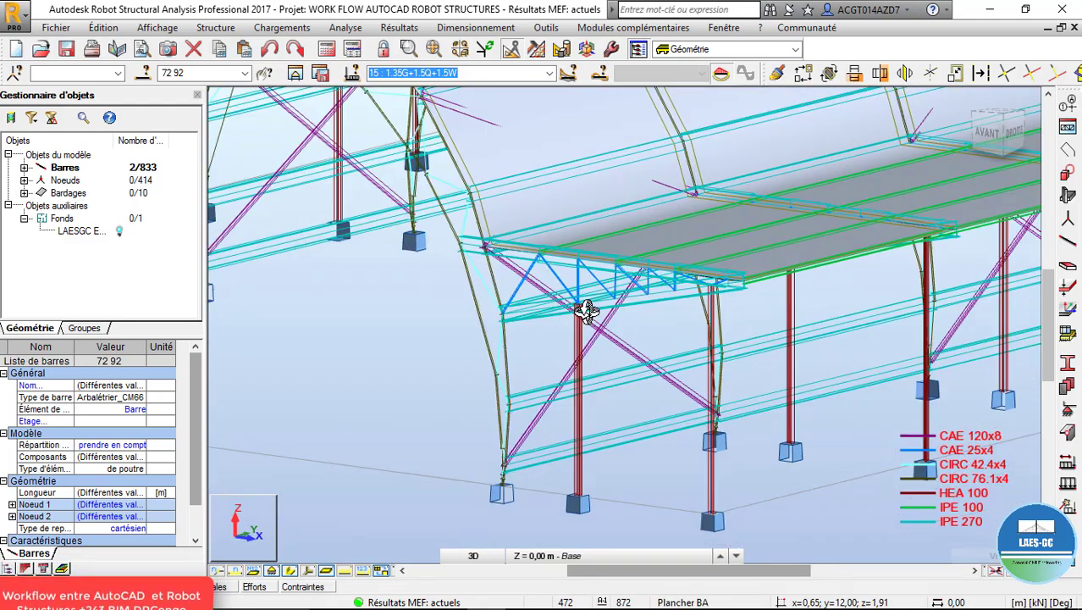
Select the canopy's HEA 100 column together with the IPE 270 lower chord it supports.
right_click(565, 313)
left_click(542, 321)
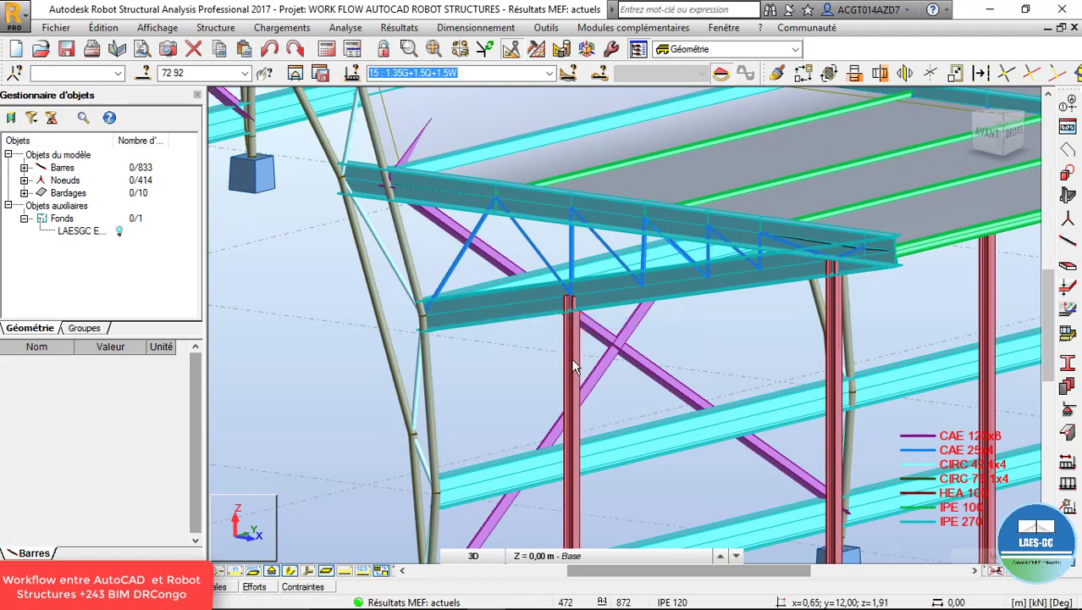
left_click(573, 370)
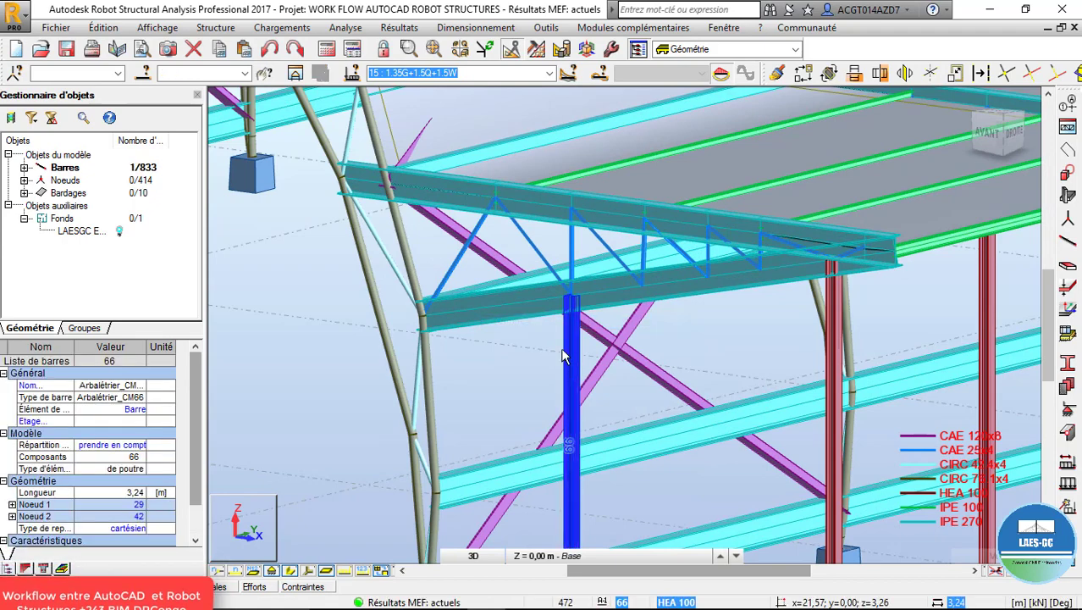
left_click(526, 318, "ctrl")
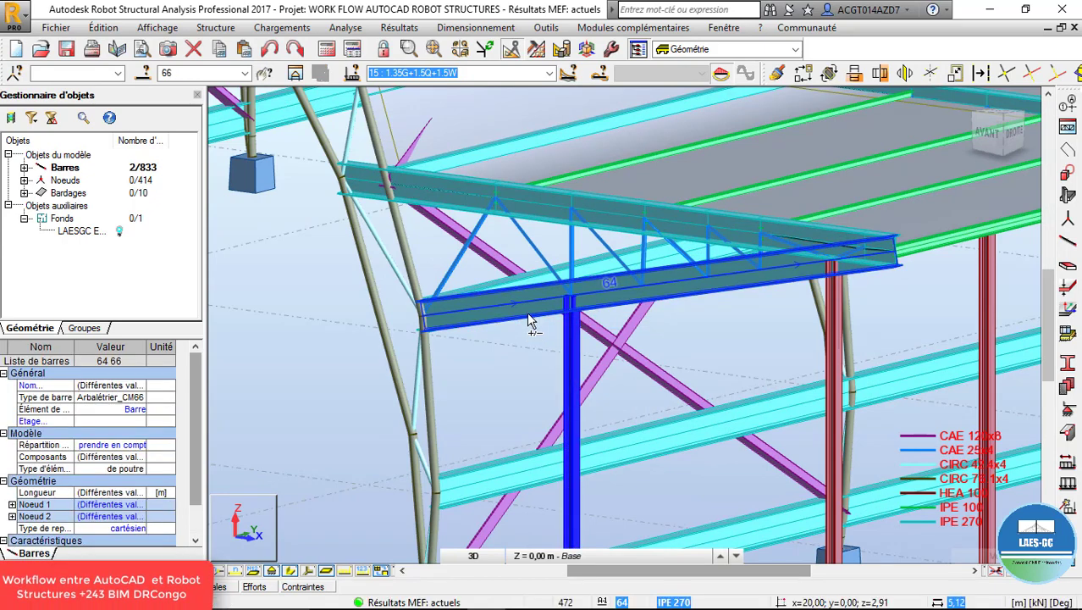
Open steel connection design and create a new connection for the selected bars 64 and 66.
middle_click_drag(527, 318, 353, 350, "shift")
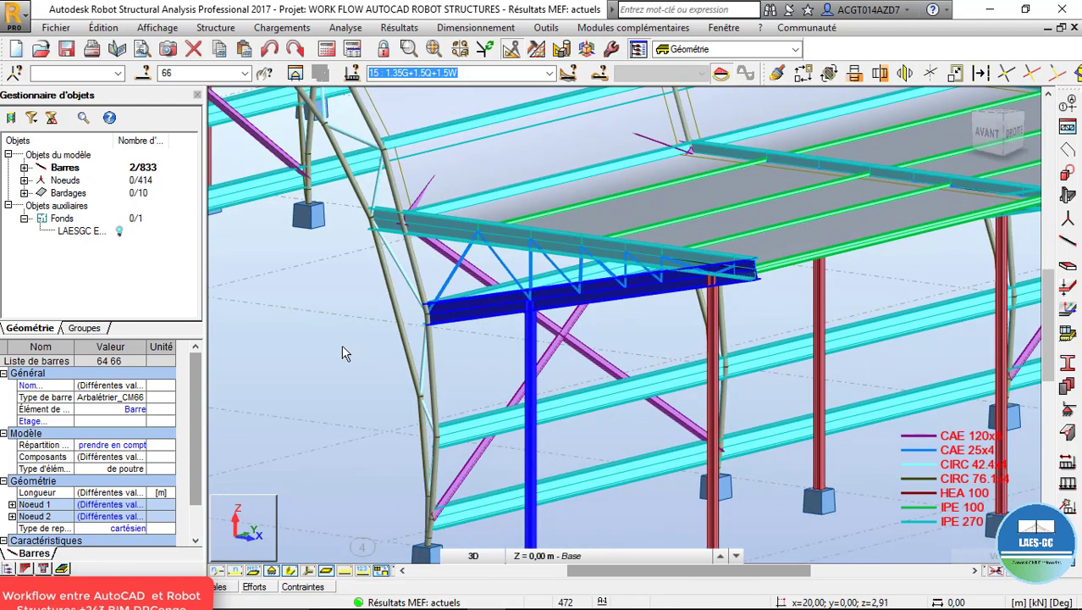
right_click(237, 346)
left_click(267, 417)
left_click_drag(623, 239, 609, 281)
scroll(610, 281, "up", 2)
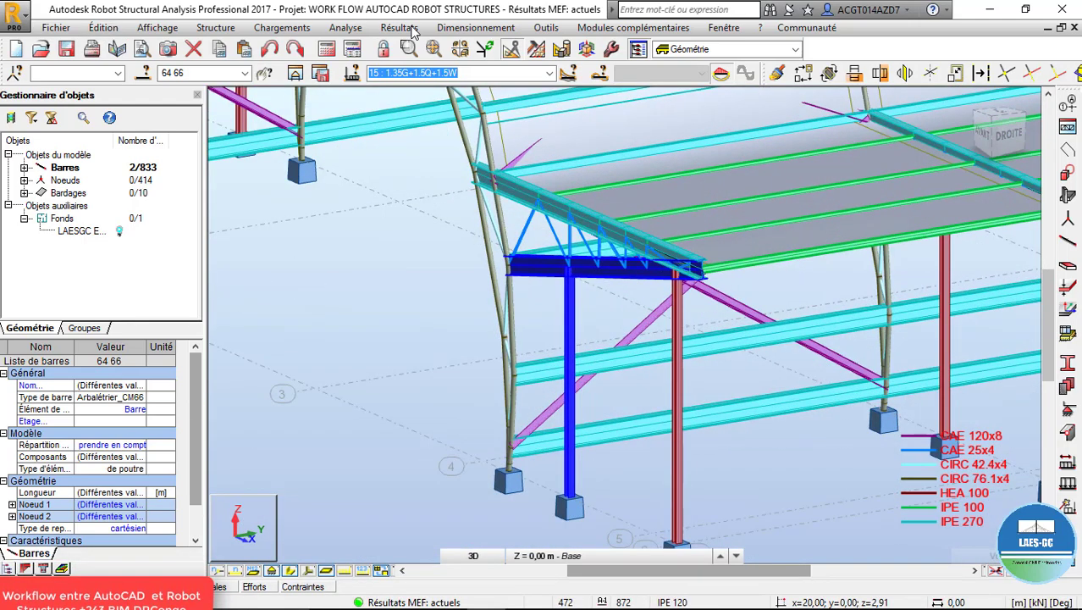
left_click(475, 28)
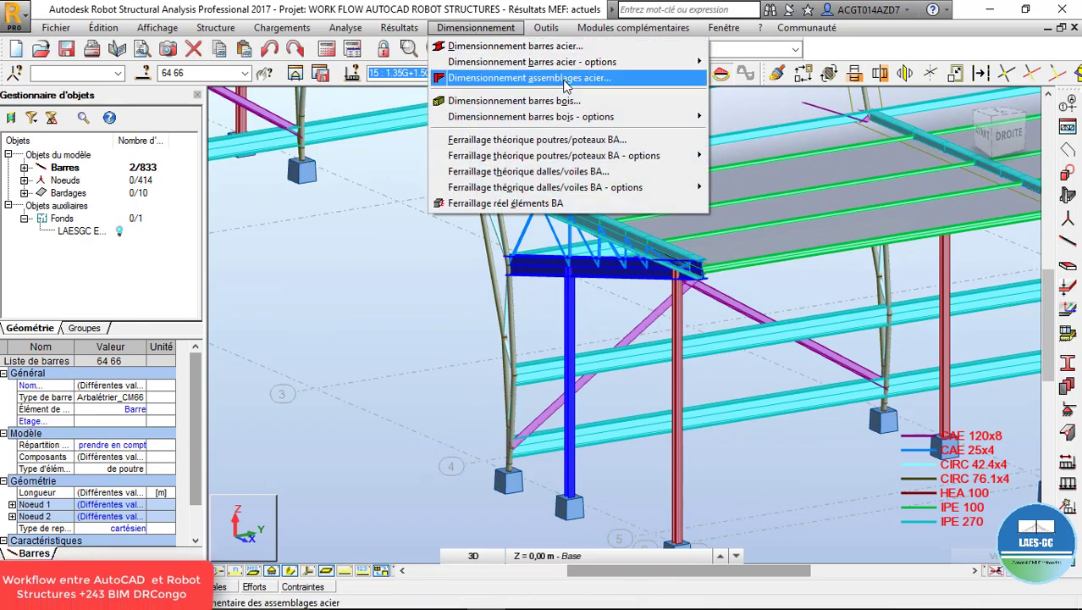
left_click(564, 79)
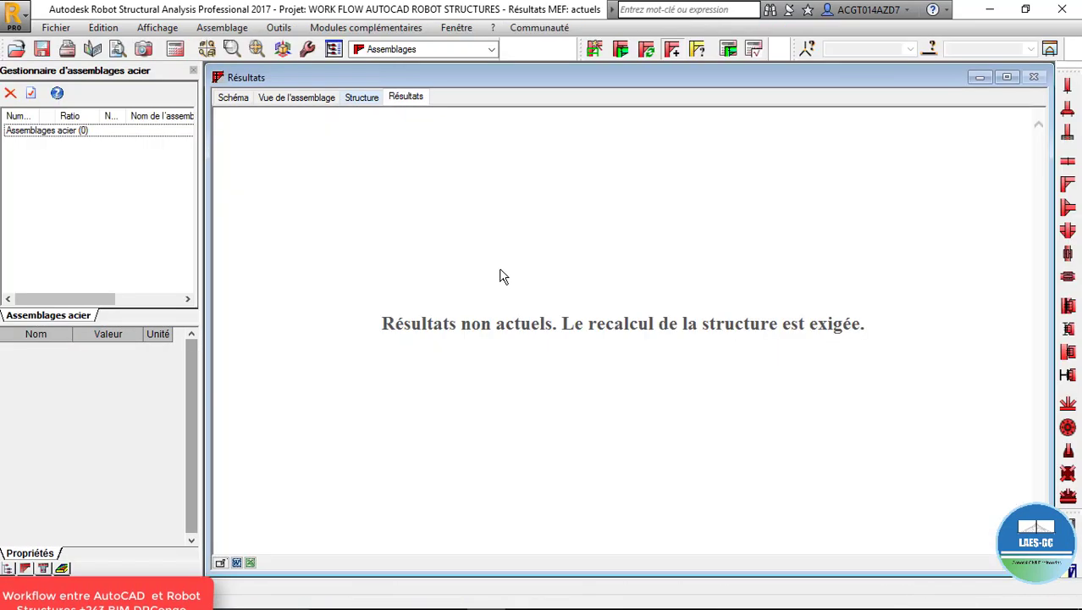
left_click(224, 28)
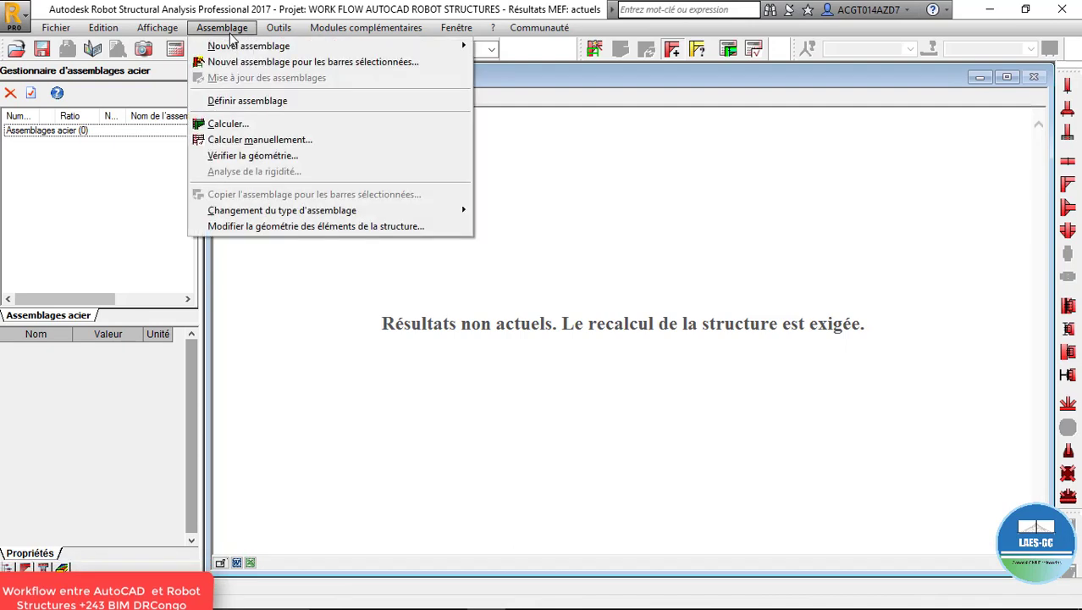
left_click(284, 63)
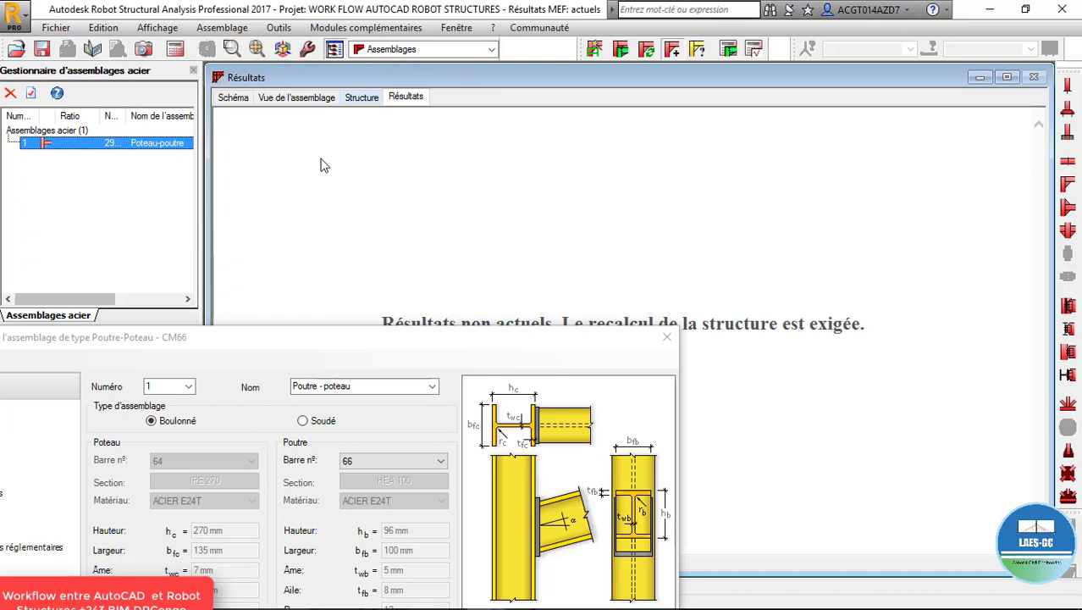
Display the new beam-to-column connection in 3D and examine its end plate, bolts and stiffeners.
left_click(296, 97)
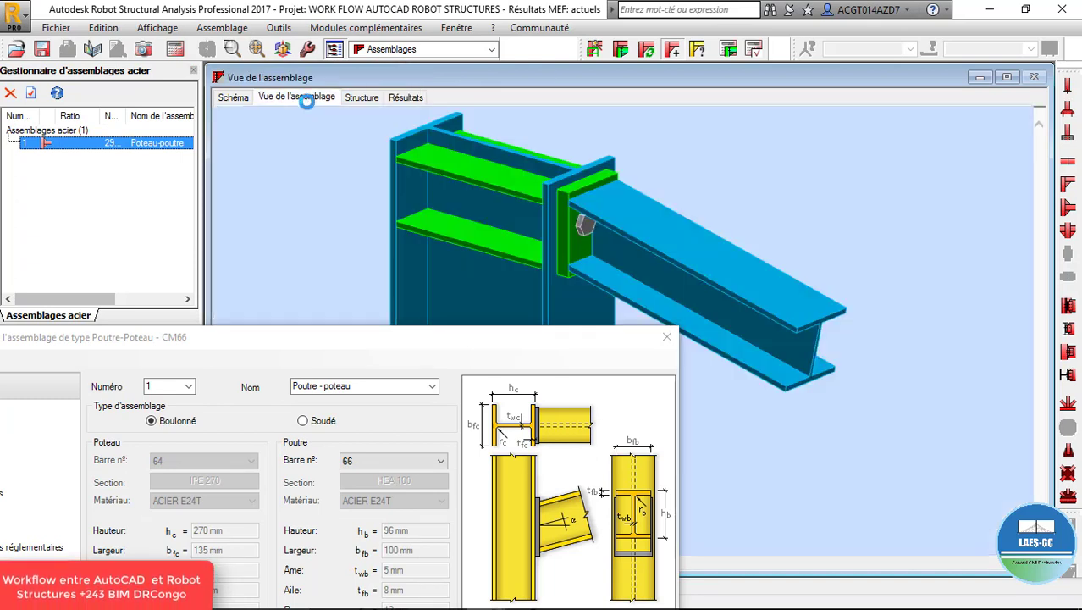
scroll(466, 135, "down", 4)
middle_click_drag(518, 172, 539, 157)
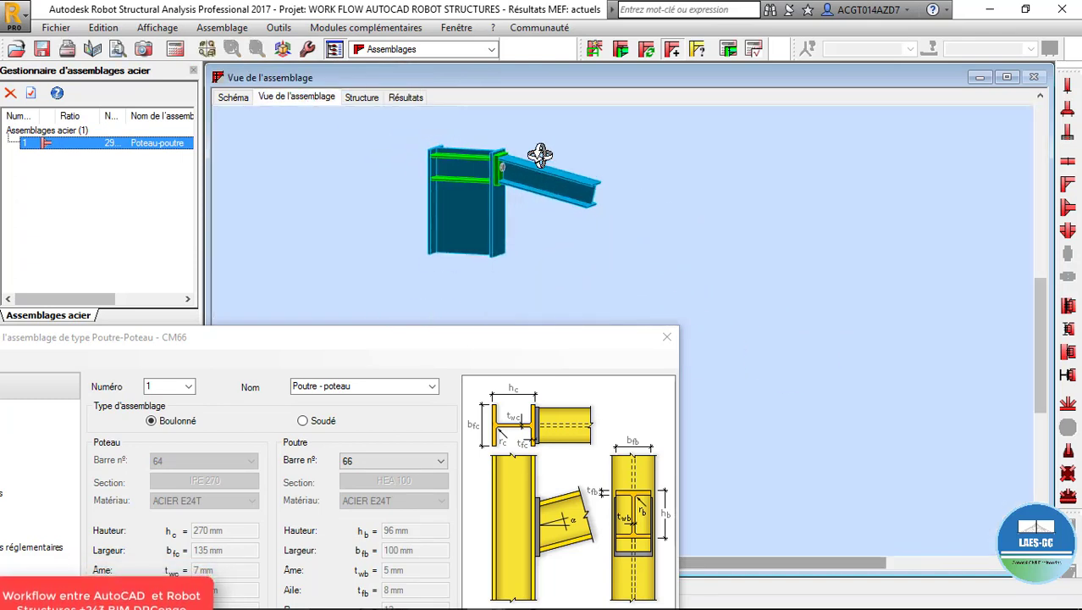
left_click_drag(456, 338, 605, 152)
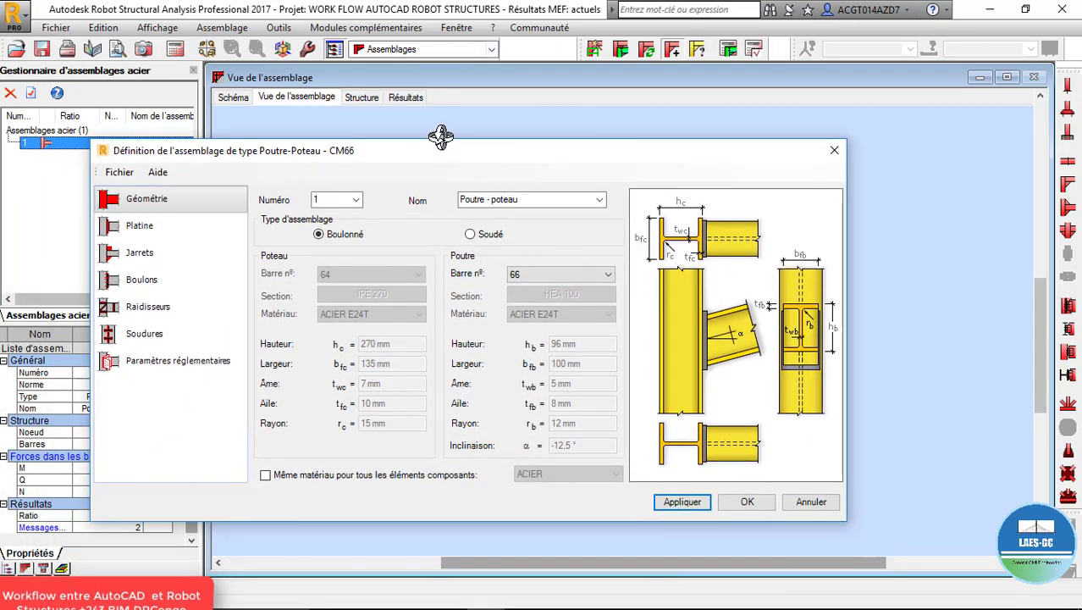
left_click_drag(442, 151, 389, 267)
scroll(489, 168, "up", 4)
left_click_drag(504, 171, 436, 188)
scroll(523, 161, "up", 2)
scroll(518, 134, "down", 1)
scroll(436, 188, "up", 2)
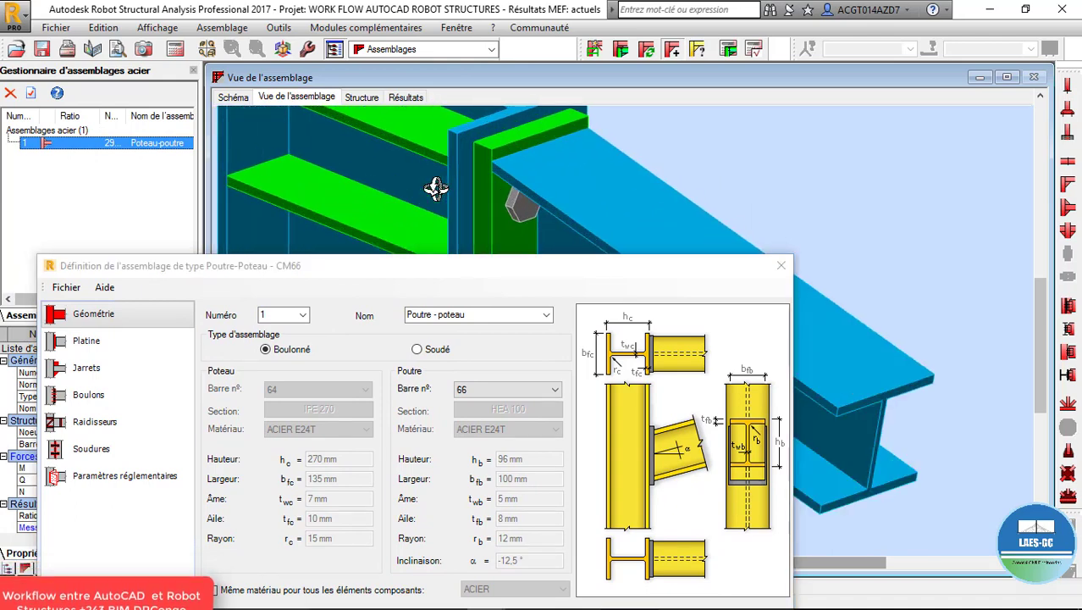
scroll(518, 113, "down", 5)
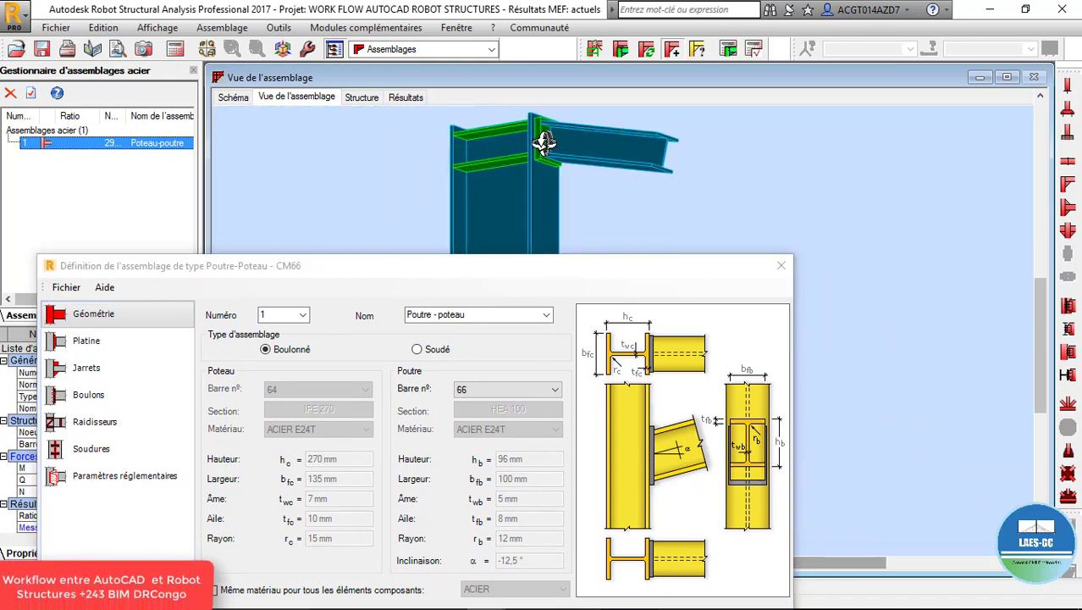
scroll(543, 140, "up", 3)
scroll(535, 155, "down", 2)
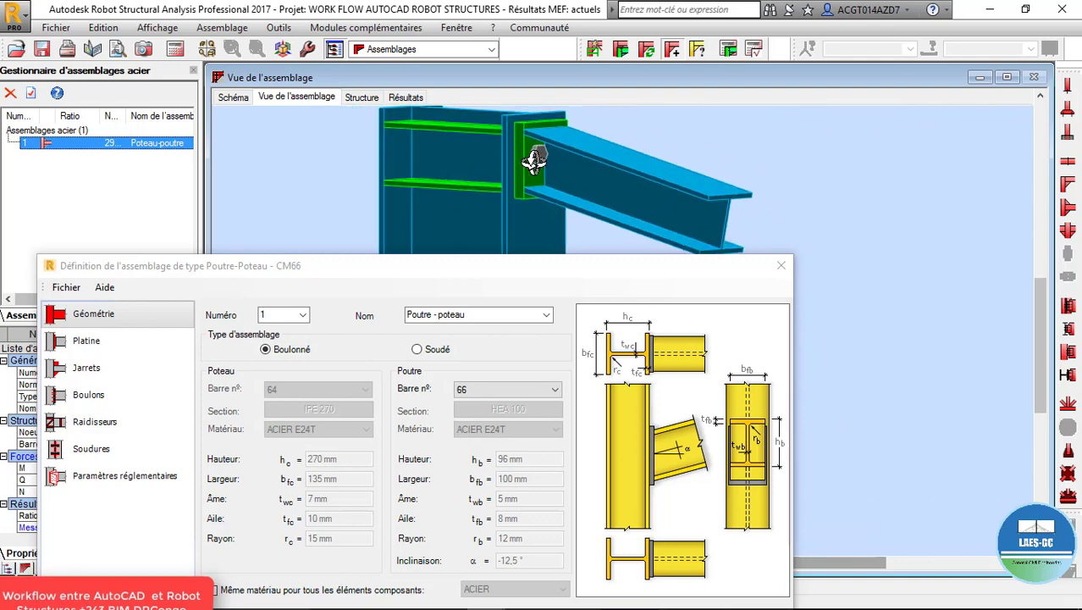
left_click_drag(534, 160, 533, 163)
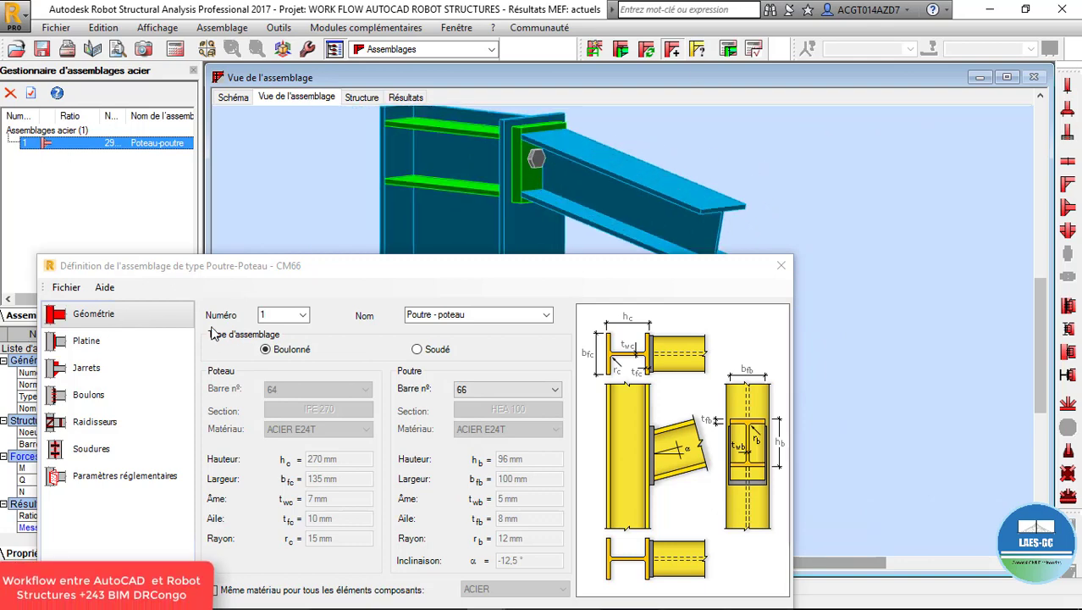
Set the connection's end plate height to 120 mm and apply it.
left_click(106, 342)
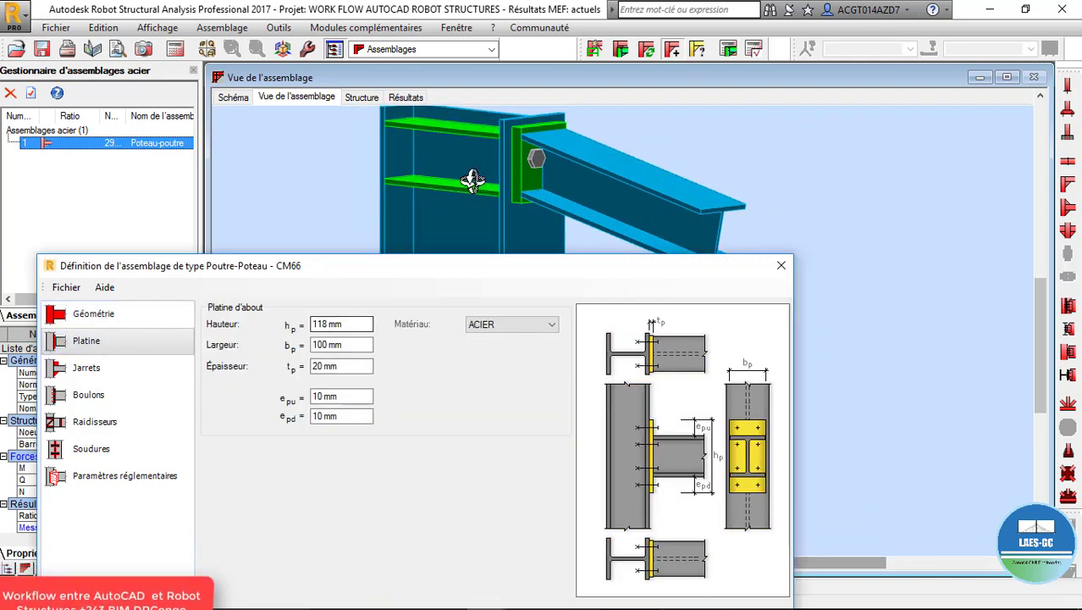
left_click_drag(341, 325, 284, 324)
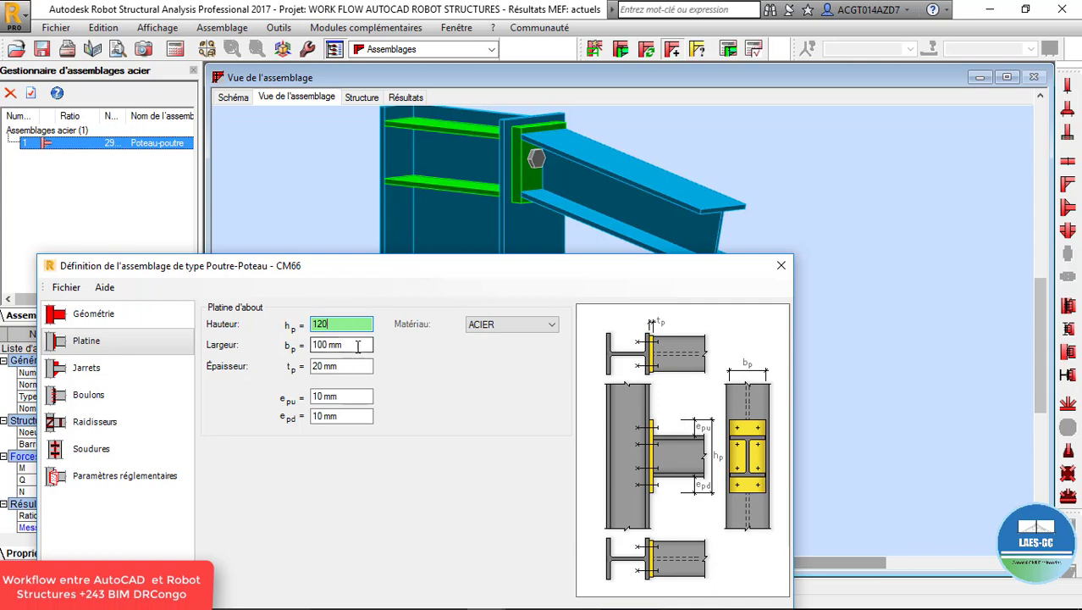
key("Tab")
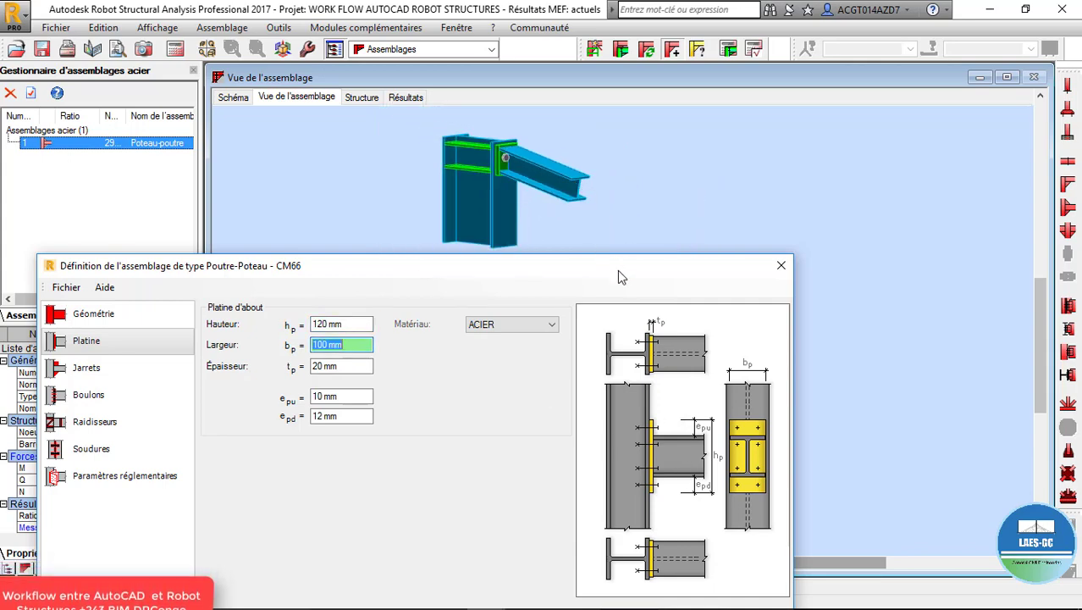
left_click_drag(619, 277, 718, 182)
left_click(724, 523)
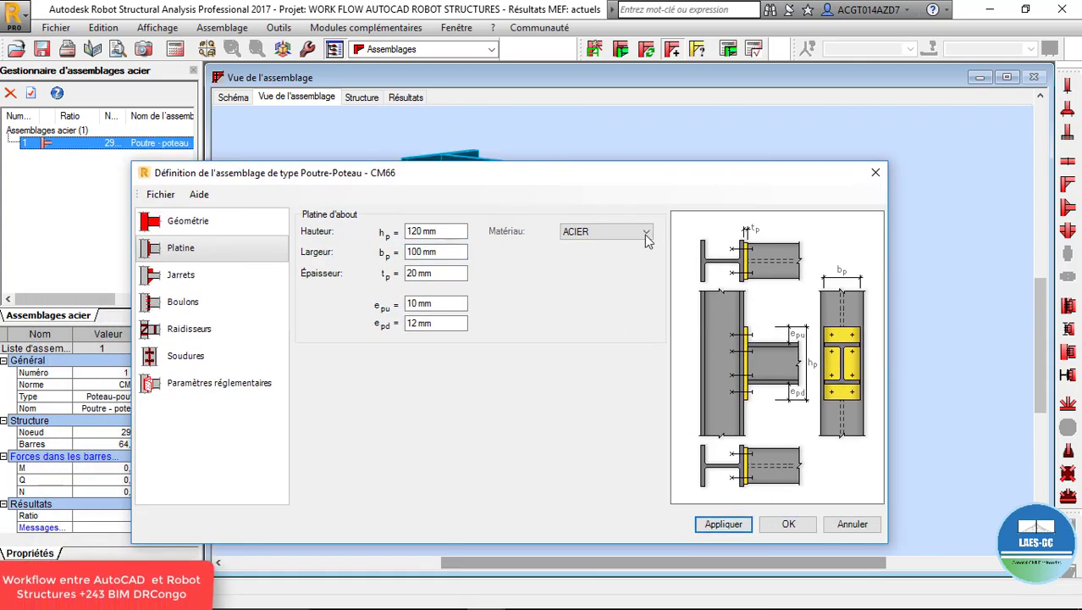
Set the end plate's width to 120 mm and check the plate in the 3D connection view.
left_click_drag(612, 178, 492, 416)
scroll(571, 227, "down", 3)
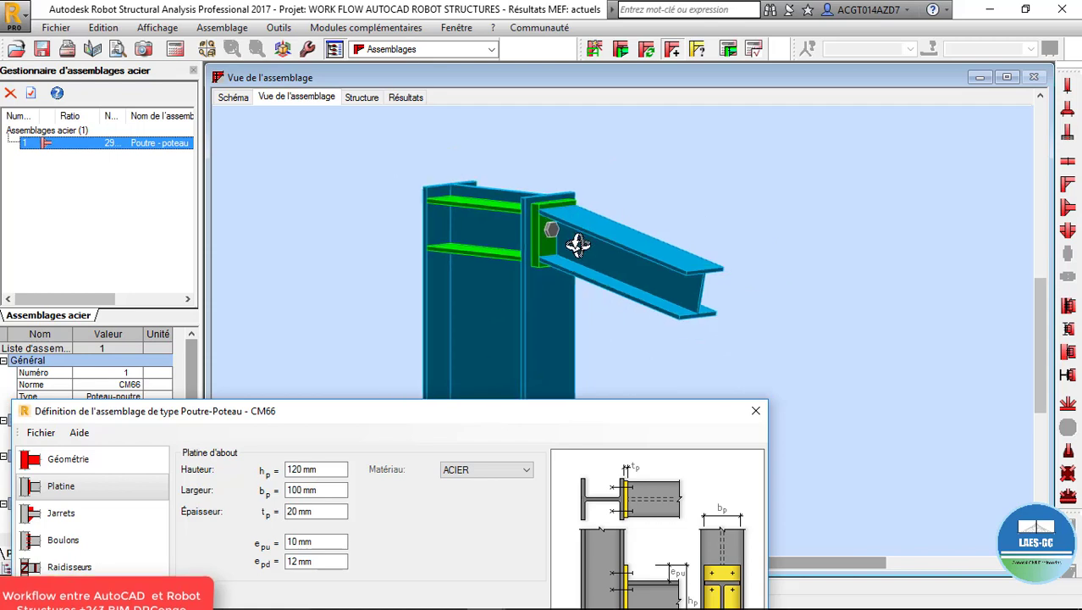
mouse_move(578, 243)
left_mouse_down()
mouse_move(577, 233)
mouse_move(575, 246)
left_mouse_up()
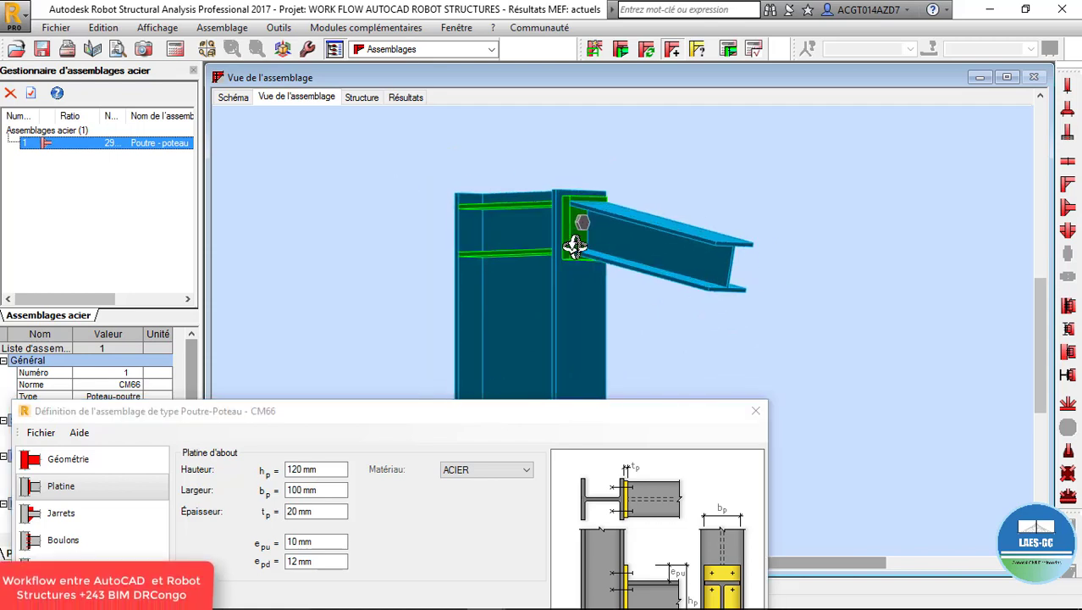
left_click(448, 425)
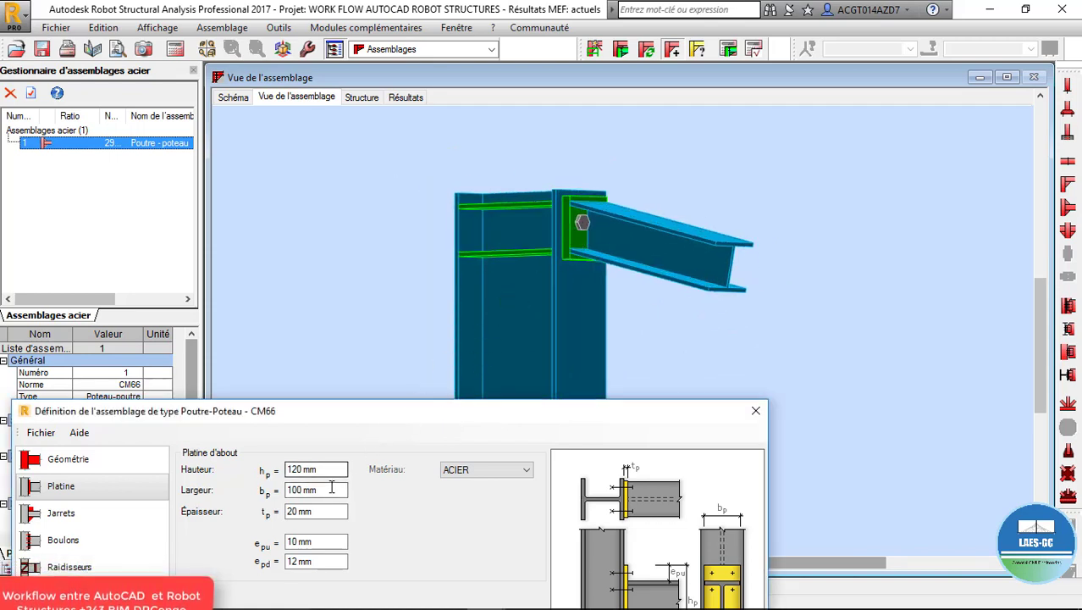
left_click_drag(333, 487, 222, 478)
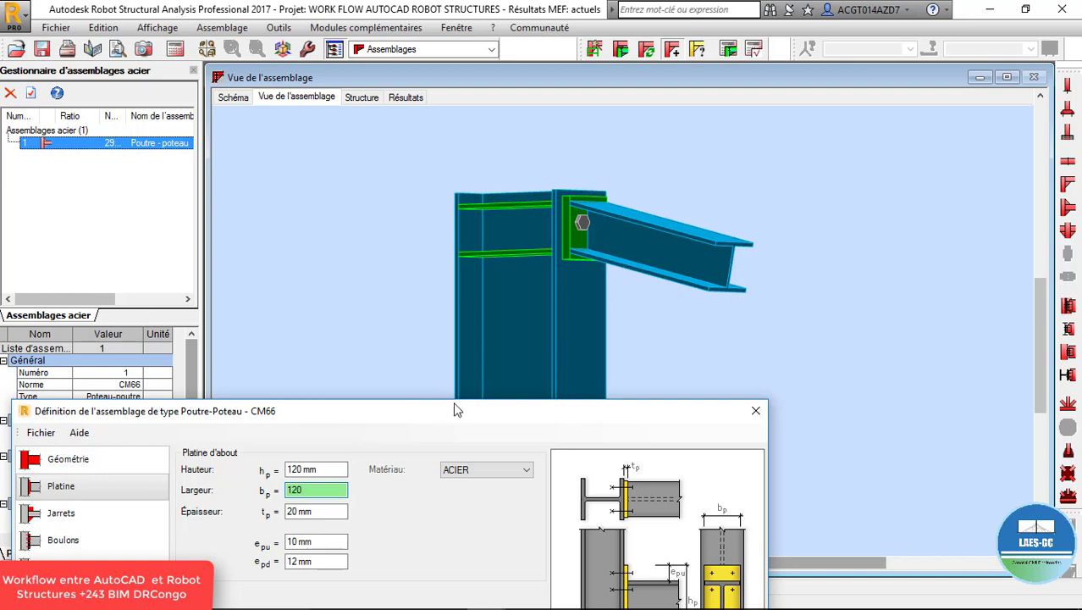
left_click_drag(455, 409, 496, 363)
left_click_drag(572, 243, 568, 262)
scroll(563, 218, "up", 3)
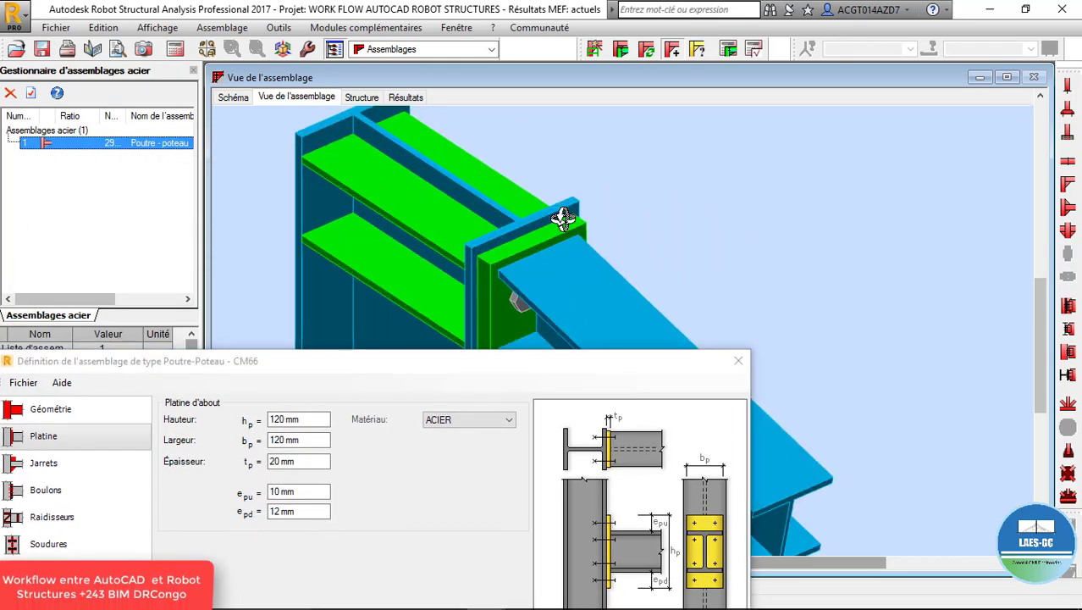
left_click_drag(563, 219, 495, 203)
scroll(510, 254, "up", 5)
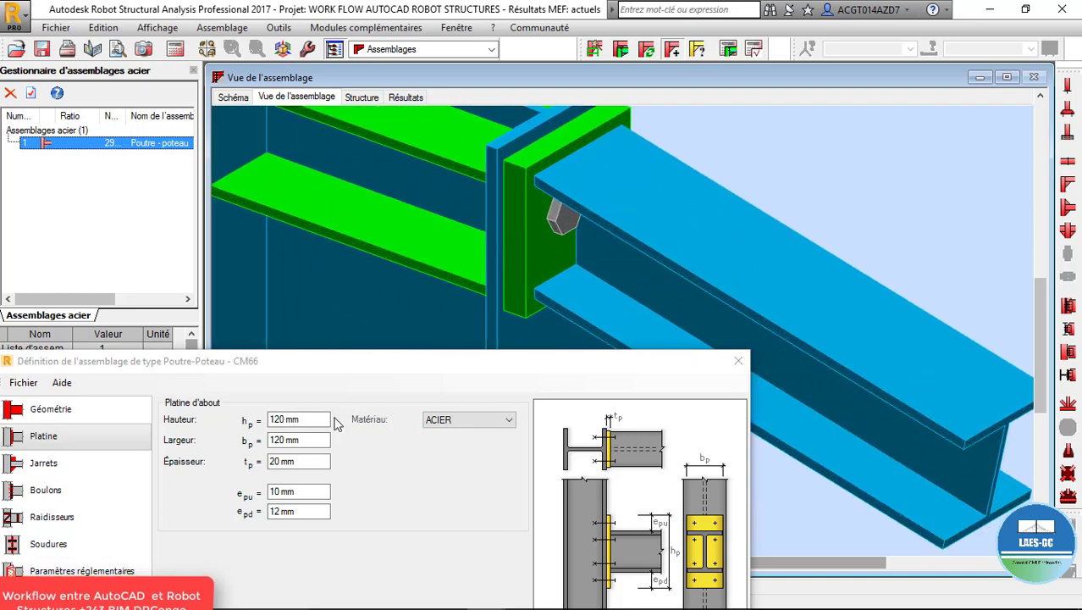
Set the end plate's width to 130 mm, apply it and check the plate against the column flange.
double_click(313, 437)
type("1")
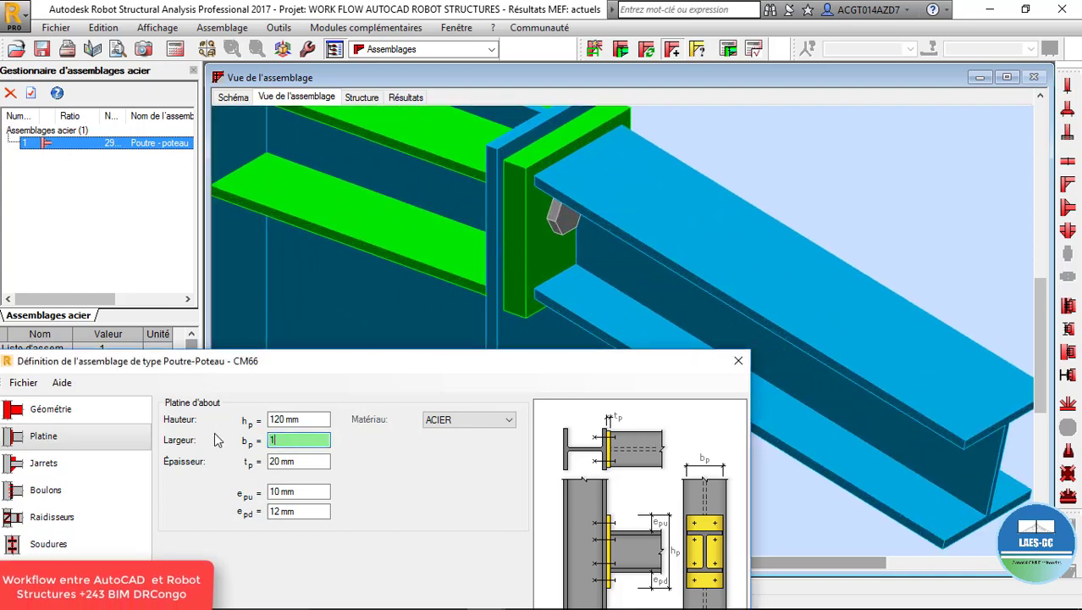
type("30")
left_click_drag(454, 364, 493, 158)
left_click(631, 517)
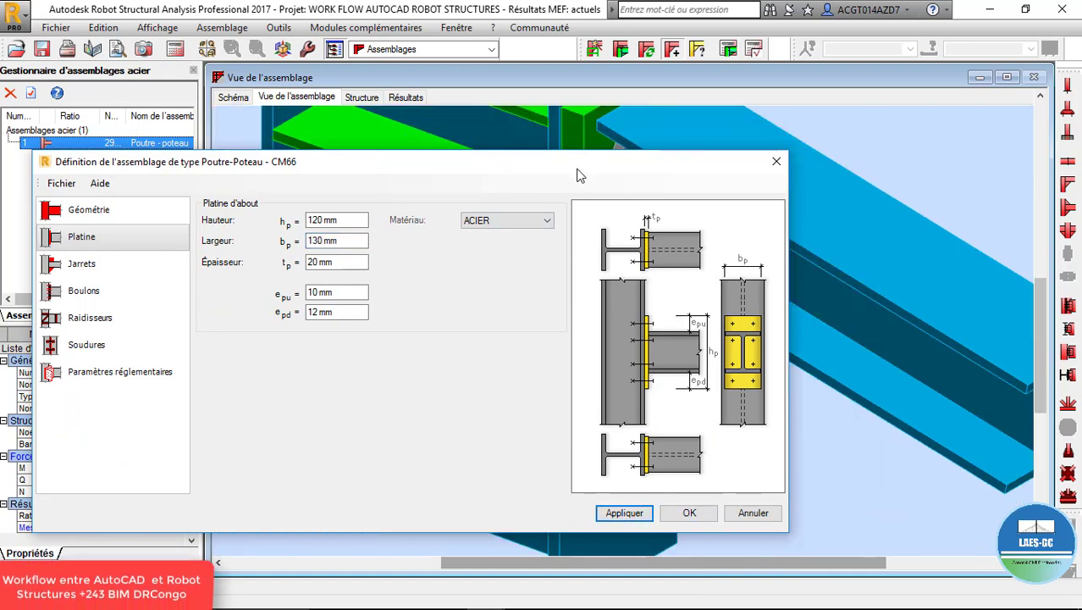
left_click_drag(578, 174, 458, 456)
scroll(526, 271, "down", 5)
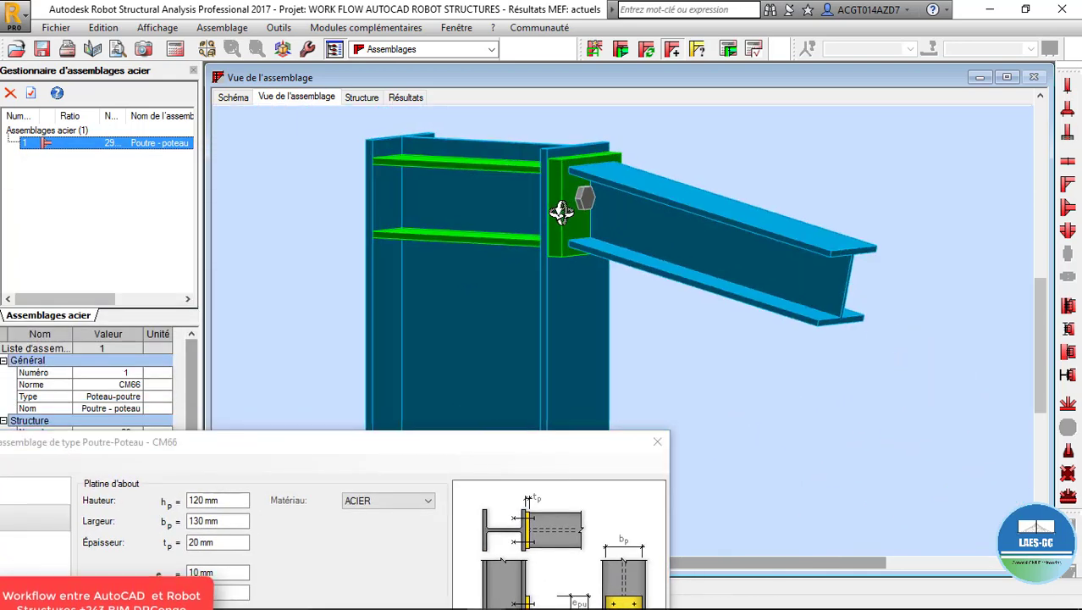
left_click_drag(353, 439, 438, 232)
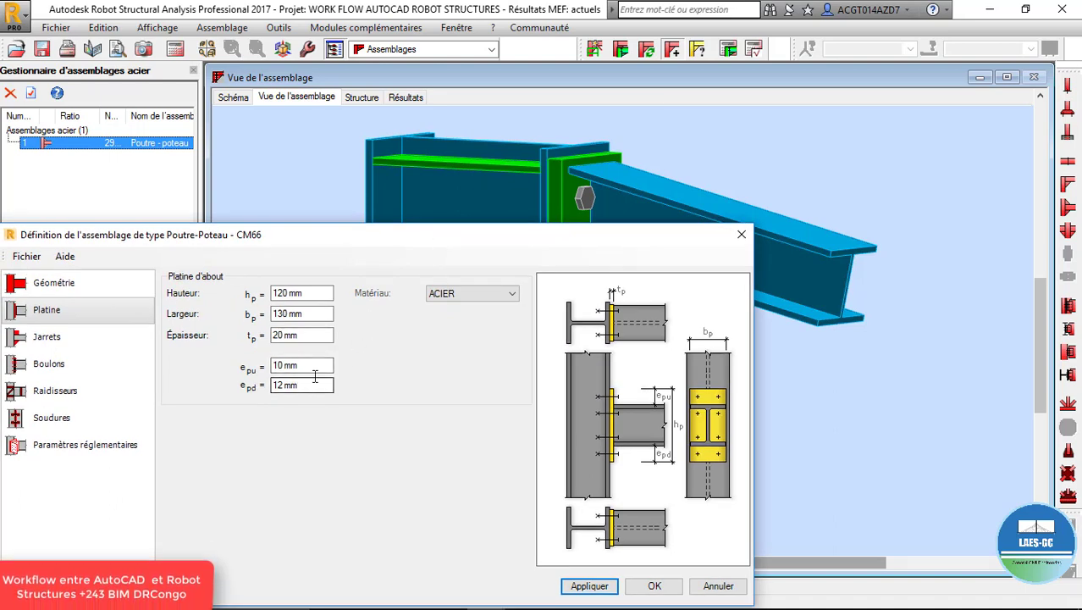
Set the end plate's thickness to 10 mm, apply it and check the plate in the 3D connection view.
left_click(316, 334)
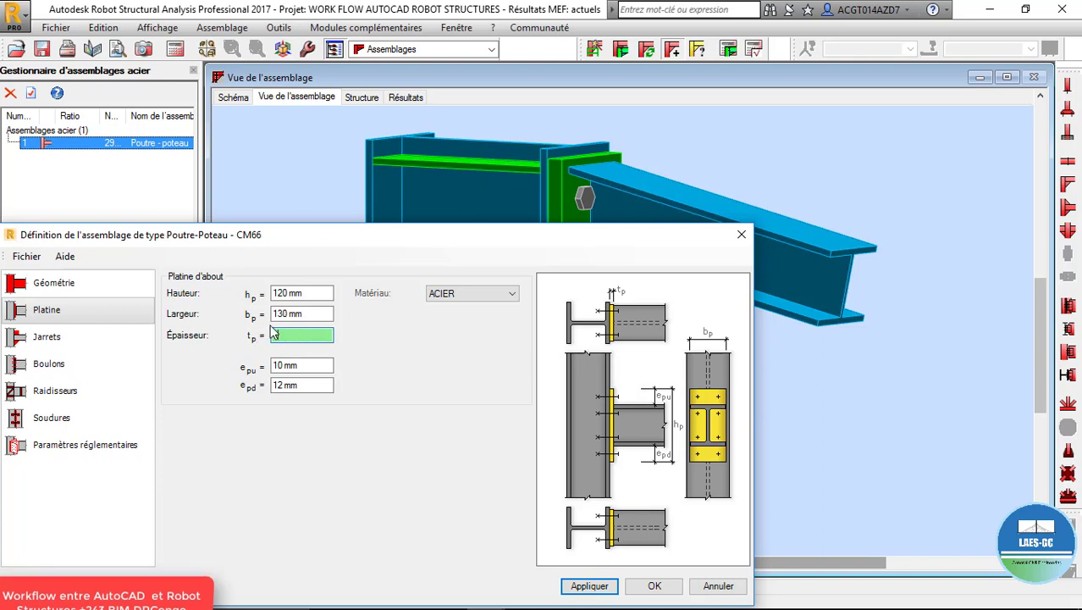
left_click(588, 585)
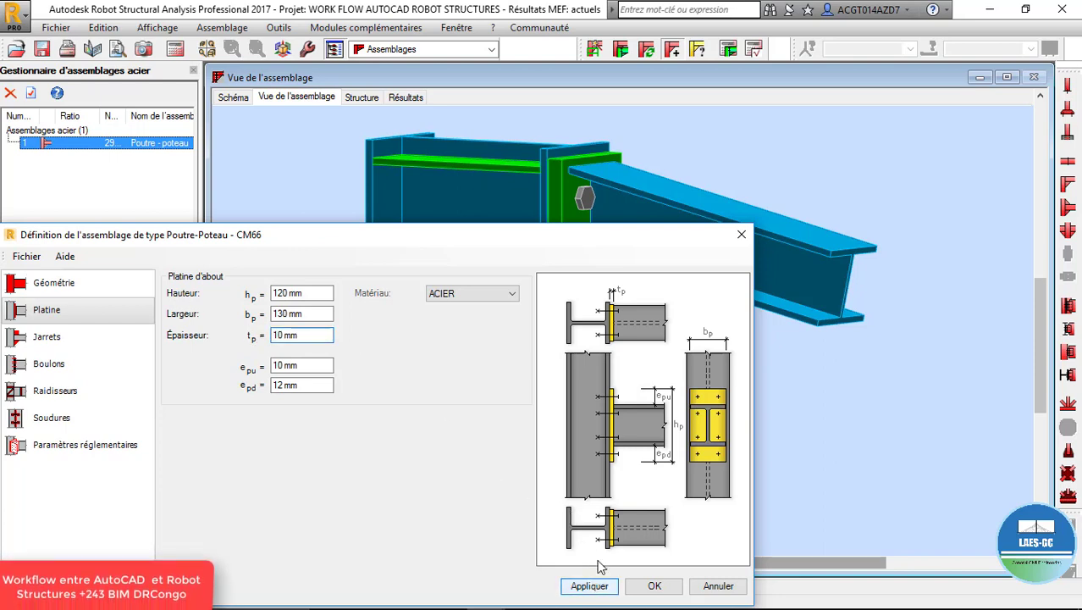
mouse_move(539, 136)
left_mouse_down()
mouse_move(563, 213)
mouse_move(548, 153)
left_mouse_up()
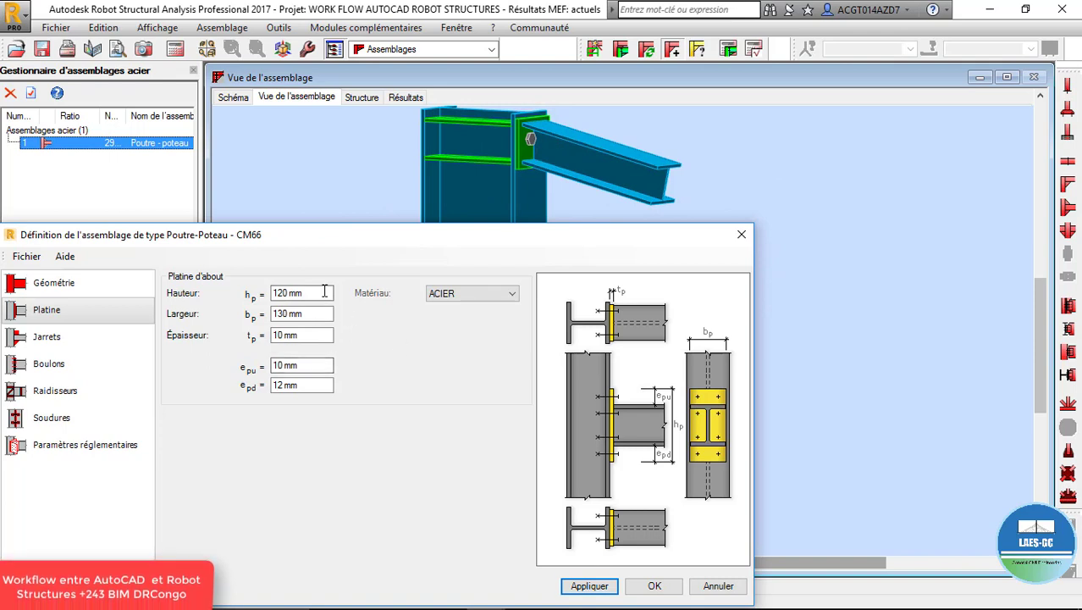
Set the end plate's height to 150 mm, apply it and check the plate's extension below the beam.
left_click(324, 291)
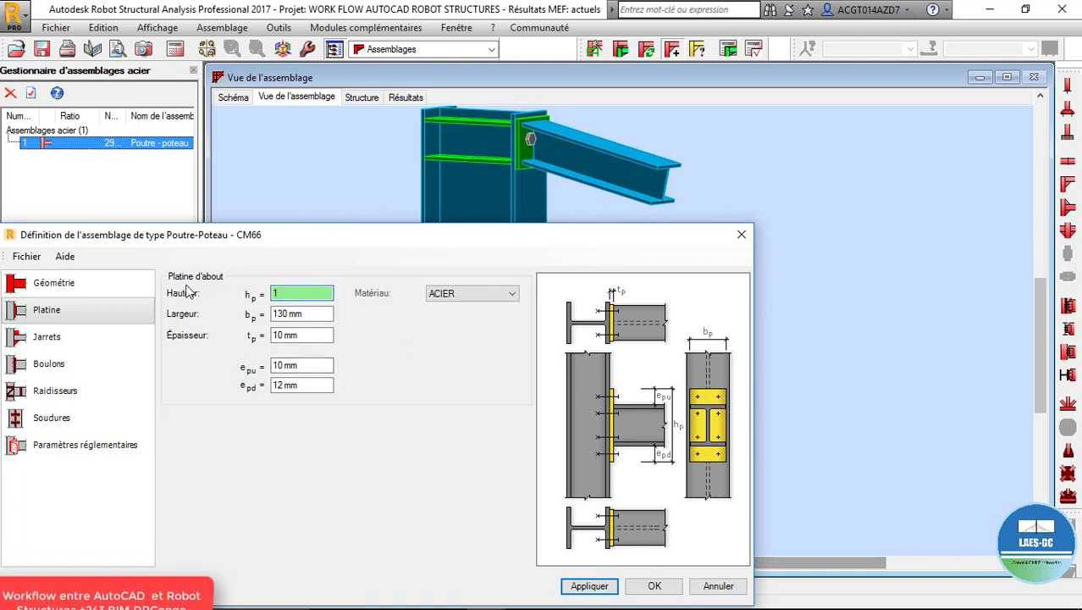
type("150")
left_click(598, 587)
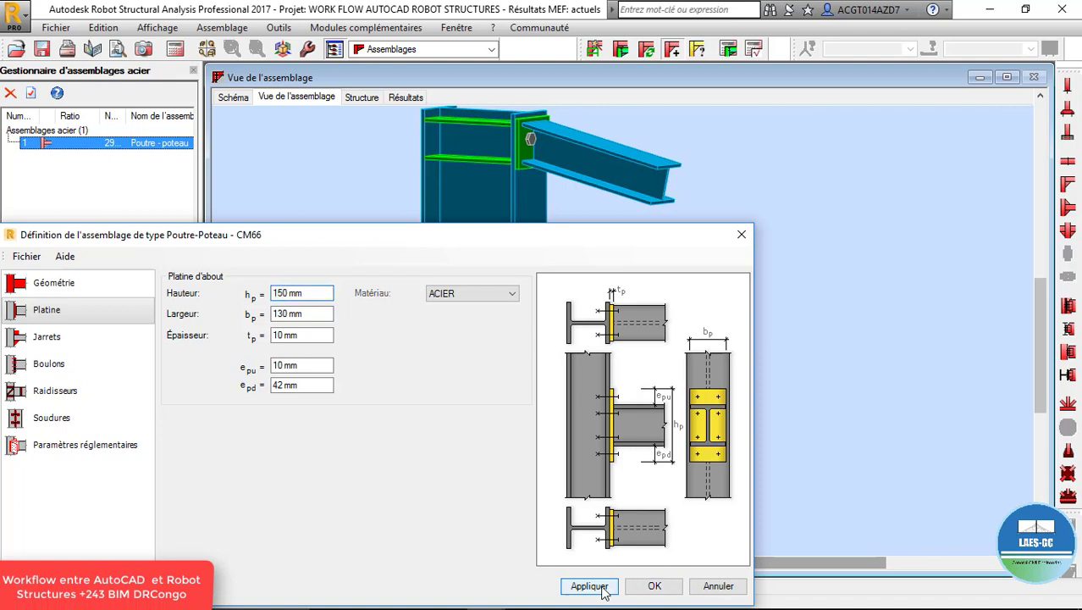
mouse_move(541, 157)
left_mouse_down()
mouse_move(498, 133)
mouse_move(531, 186)
mouse_move(526, 159)
left_mouse_up()
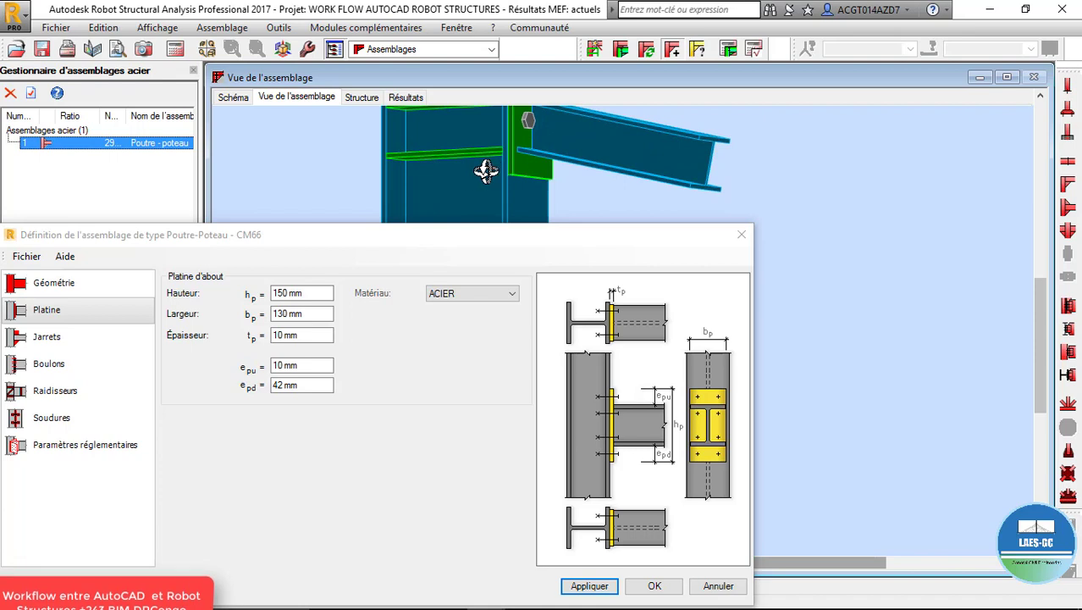
Set the number of bolt rows on the end plate to 2 and apply it.
left_click(38, 364)
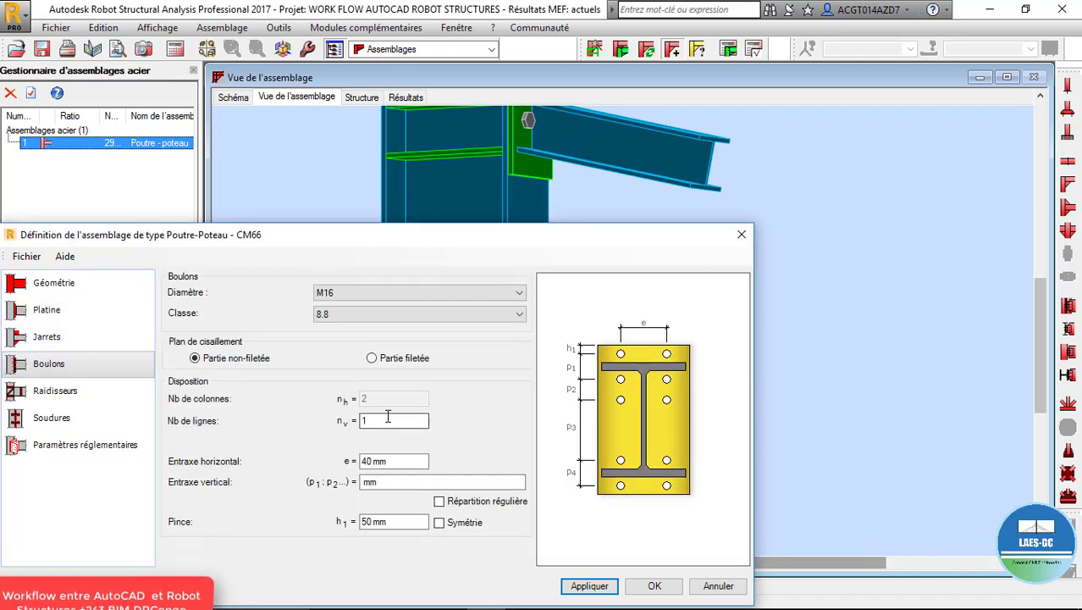
left_click_drag(387, 416, 323, 415)
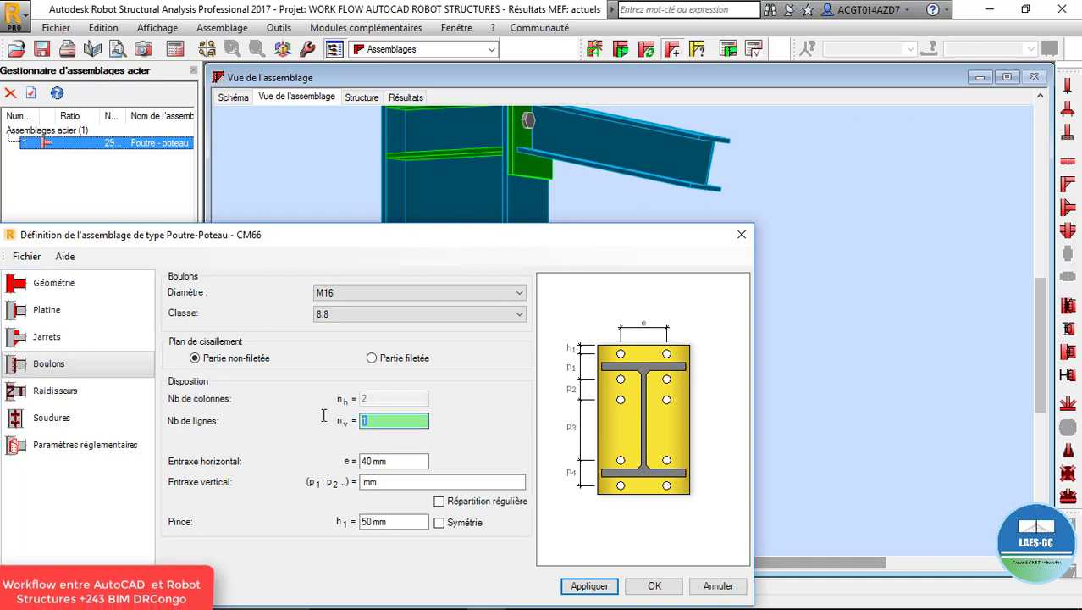
type("2")
left_click(590, 575)
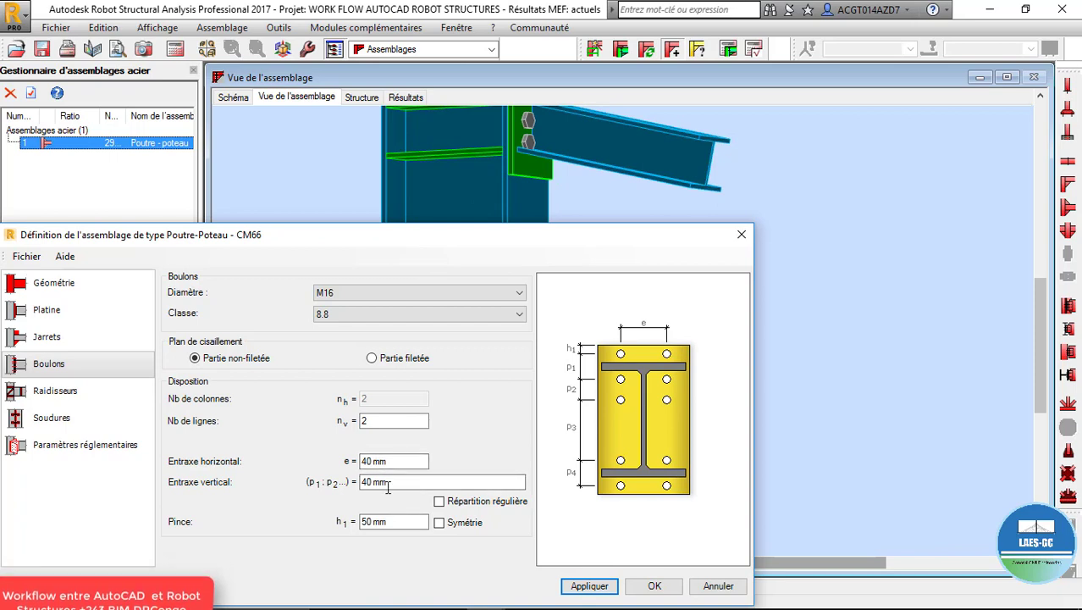
Try a vertical spacing of 60 mm between the two bolt rows.
left_click_drag(404, 481, 309, 486)
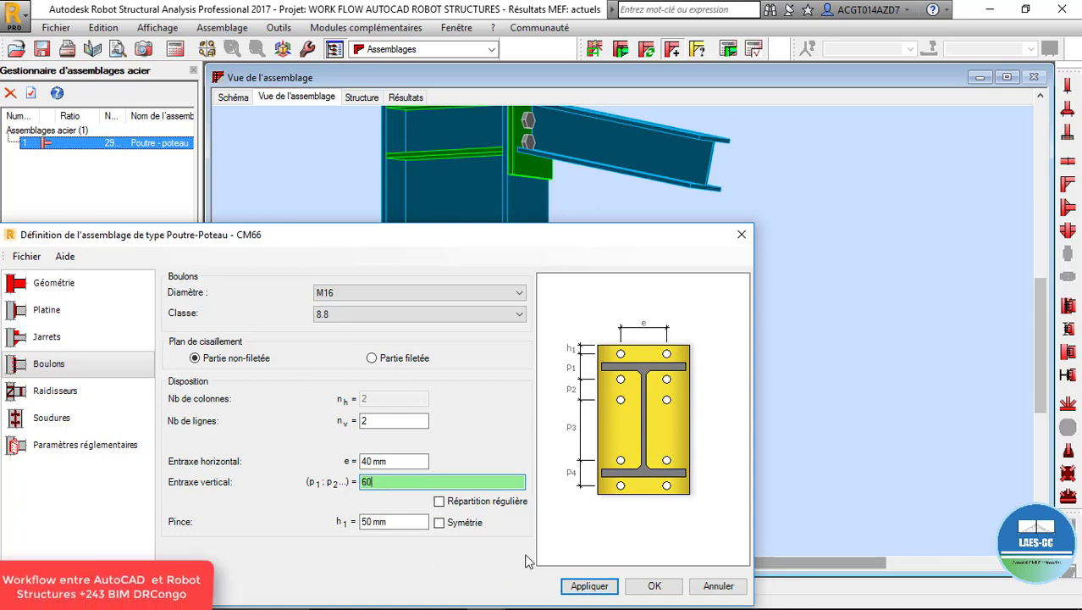
left_click(597, 584)
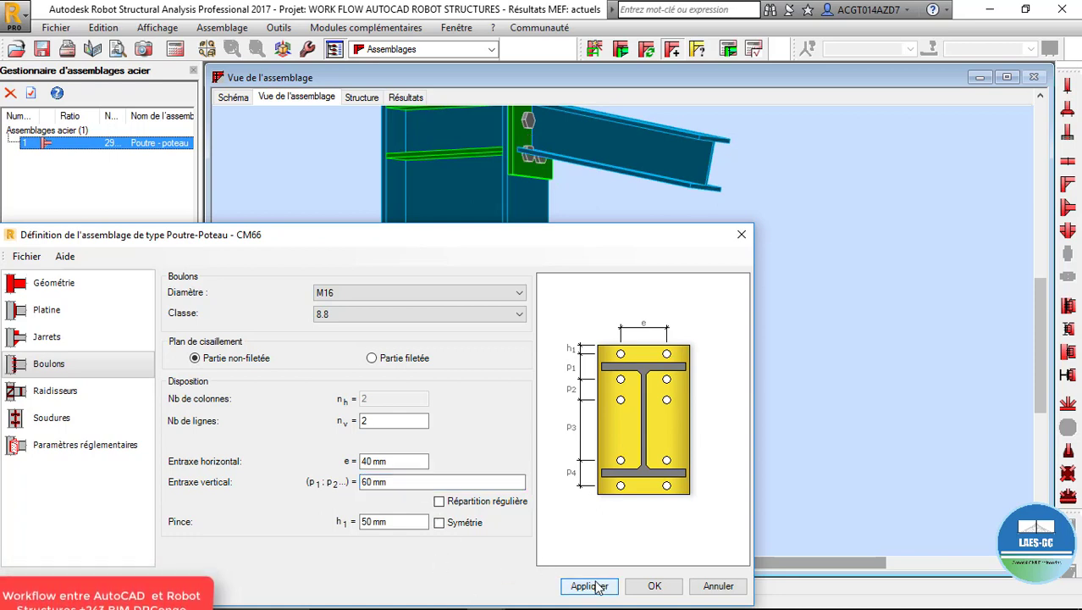
left_click_drag(418, 481, 181, 477)
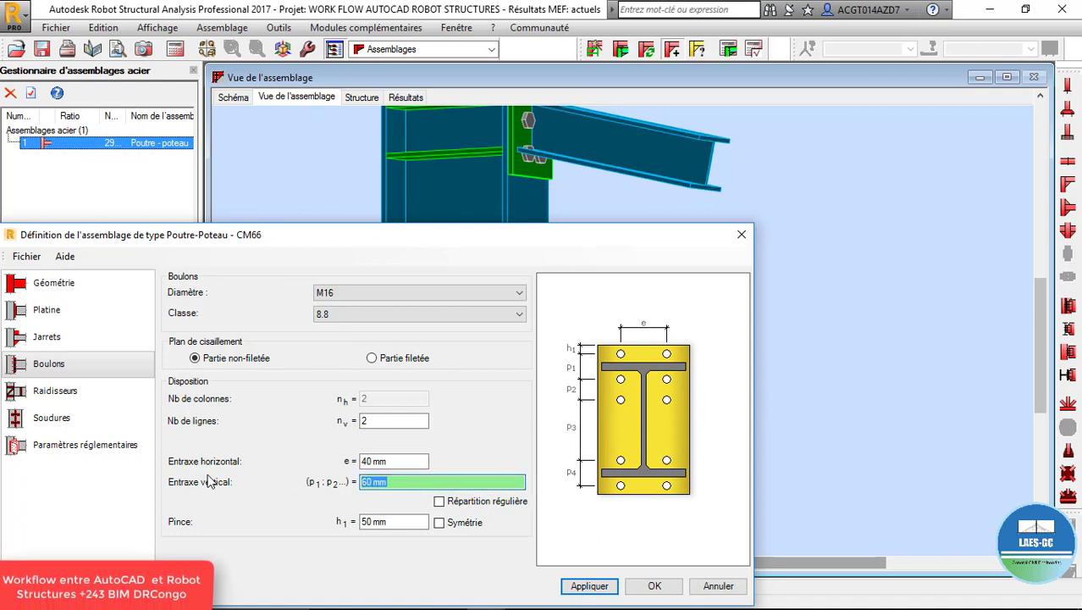
left_click(593, 586)
Set the vertical bolt spacing to 80 mm, apply it and check the lower bolt row below the beam flange.
left_click_drag(442, 480, 166, 447)
type("80")
left_click(582, 584)
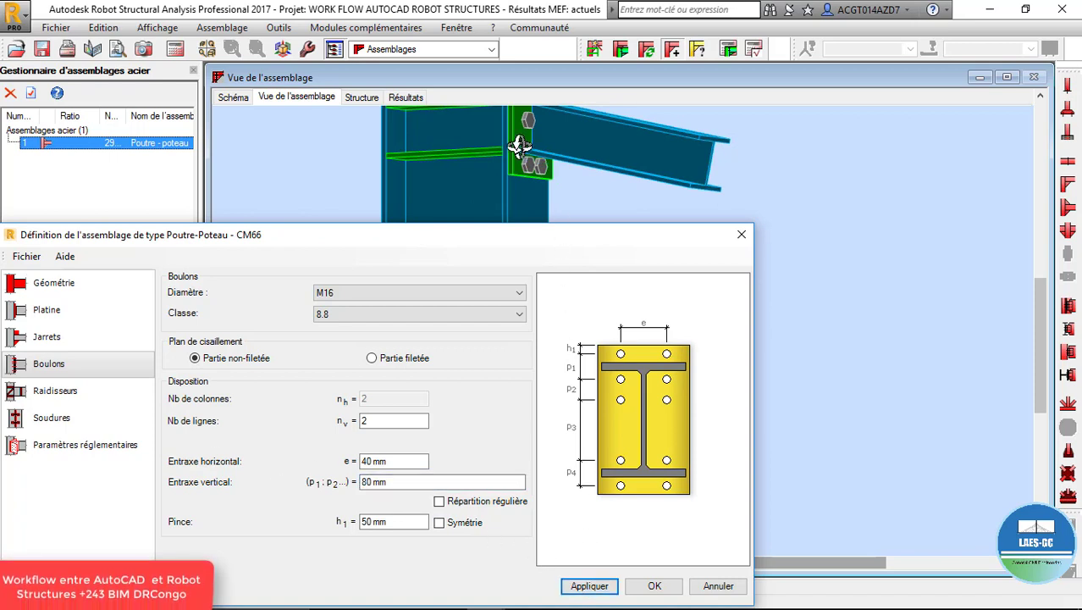
left_click_drag(519, 146, 488, 133)
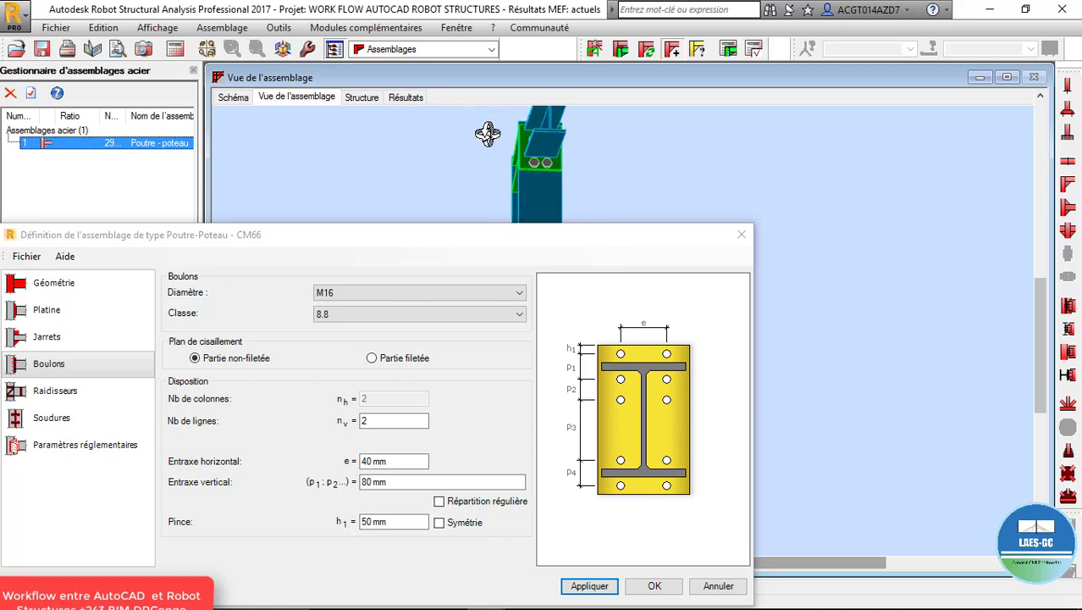
scroll(535, 148, "up", 3)
scroll(435, 111, "up", 4)
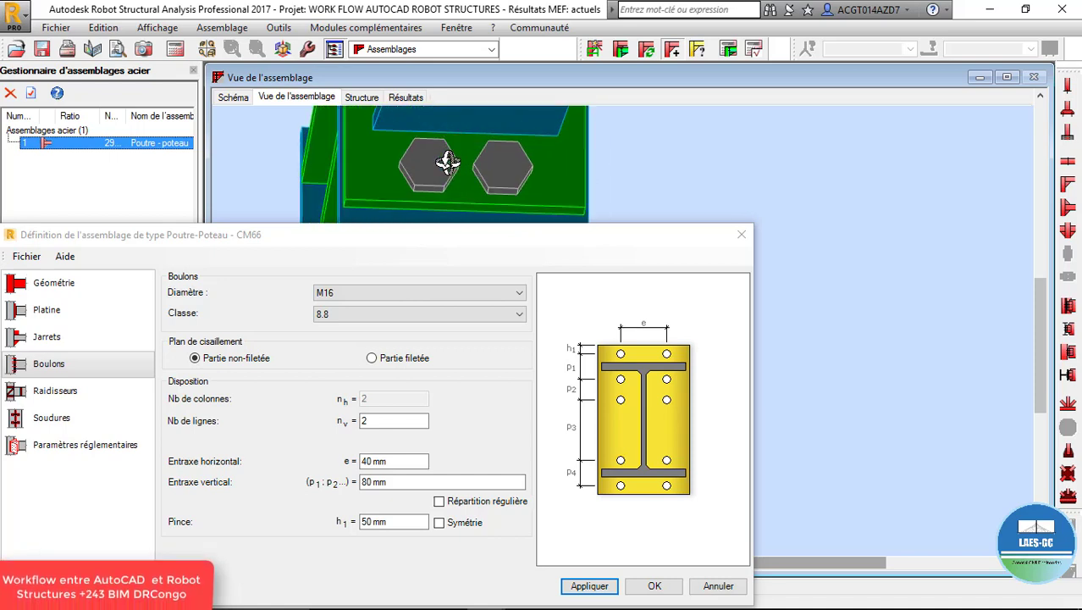
scroll(447, 163, "down", 5)
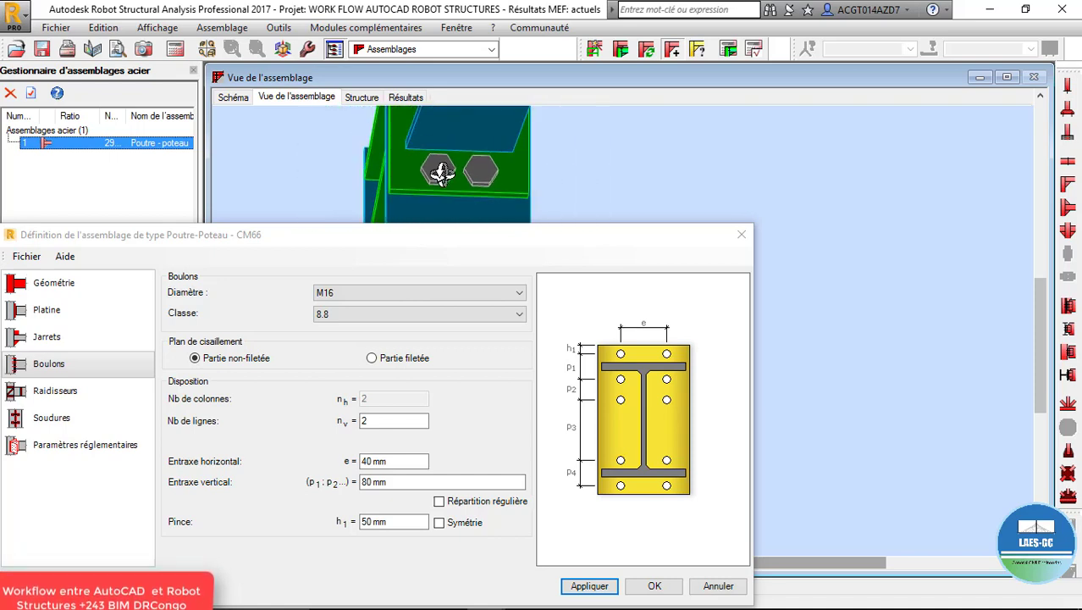
Set the horizontal bolt spacing to 50 mm and apply it.
left_click(394, 461)
type("5")
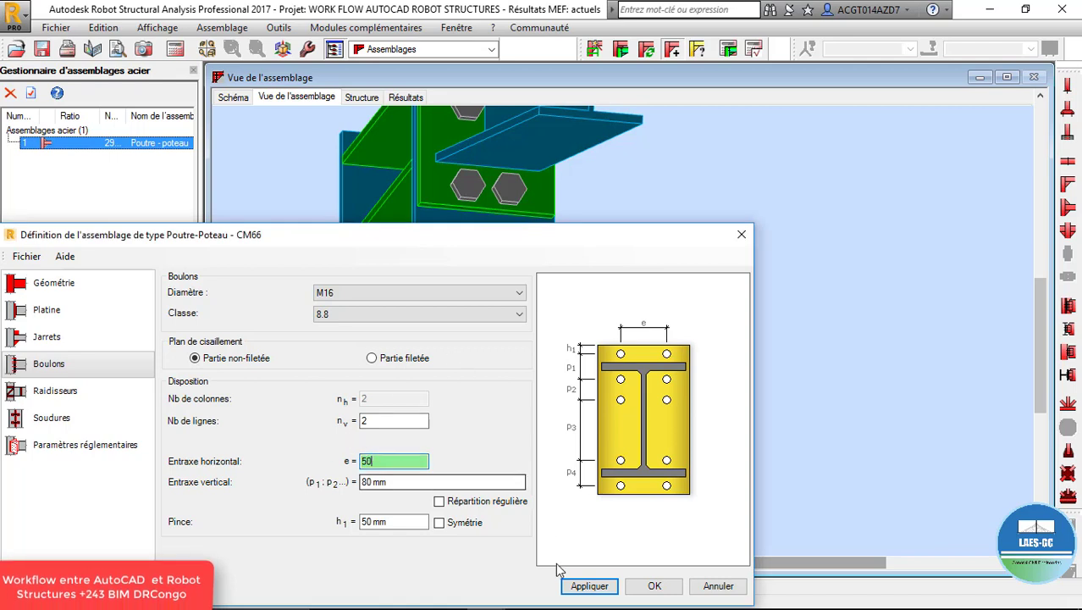
type("0")
left_click(582, 586)
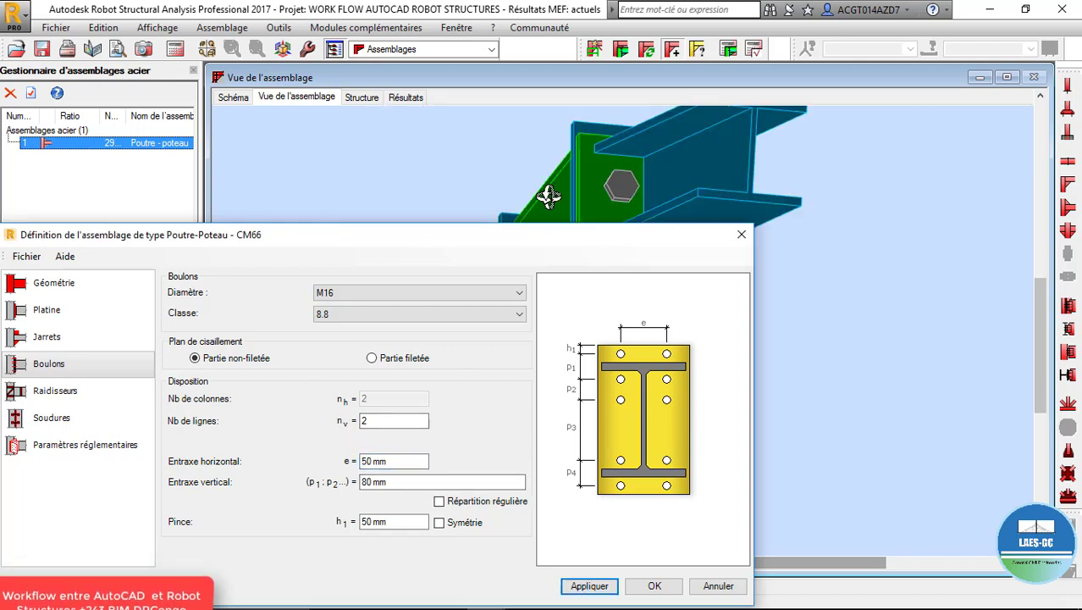
Examine the bolts on the end plate and their clearance to the beam from several angles in 3D.
scroll(506, 115, "down", 2)
scroll(495, 125, "up", 2)
left_click_drag(492, 169, 440, 157)
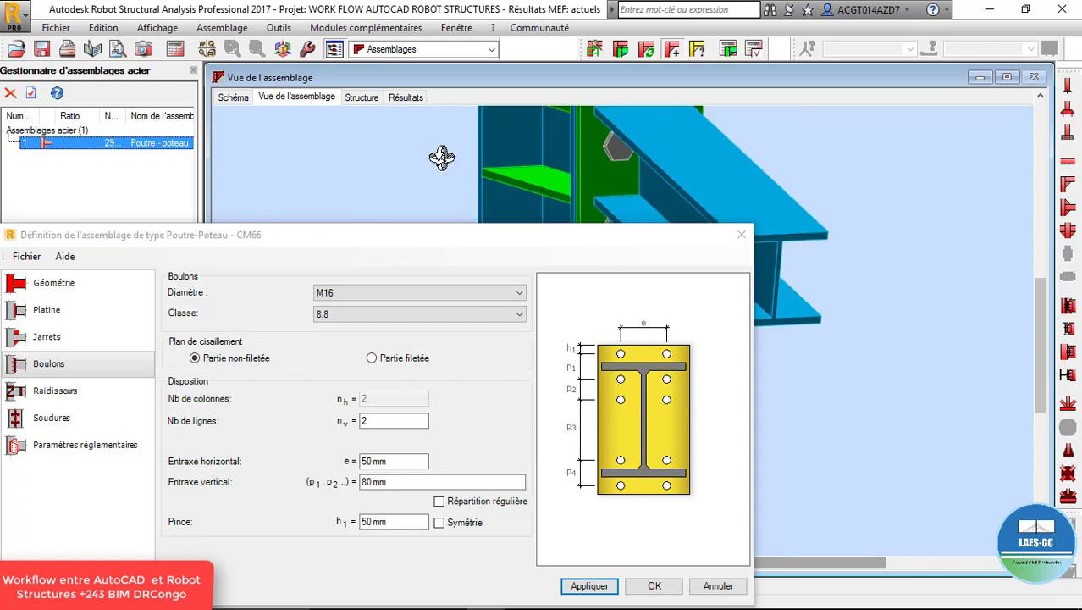
scroll(510, 131, "down", 2)
left_click_drag(509, 130, 382, 164)
scroll(497, 159, "down", 1)
scroll(498, 159, "down", 1)
left_click_drag(481, 161, 577, 145)
Try an upper vertical haunch made of a plain plate without flange, apply it and check it in 3D.
left_click(56, 341)
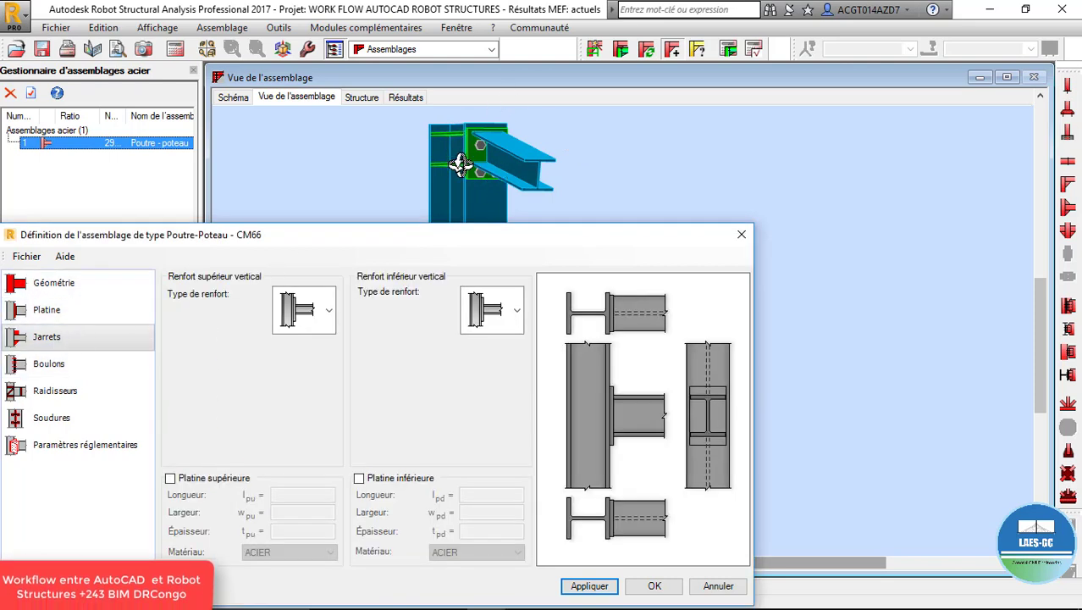
left_click(328, 312)
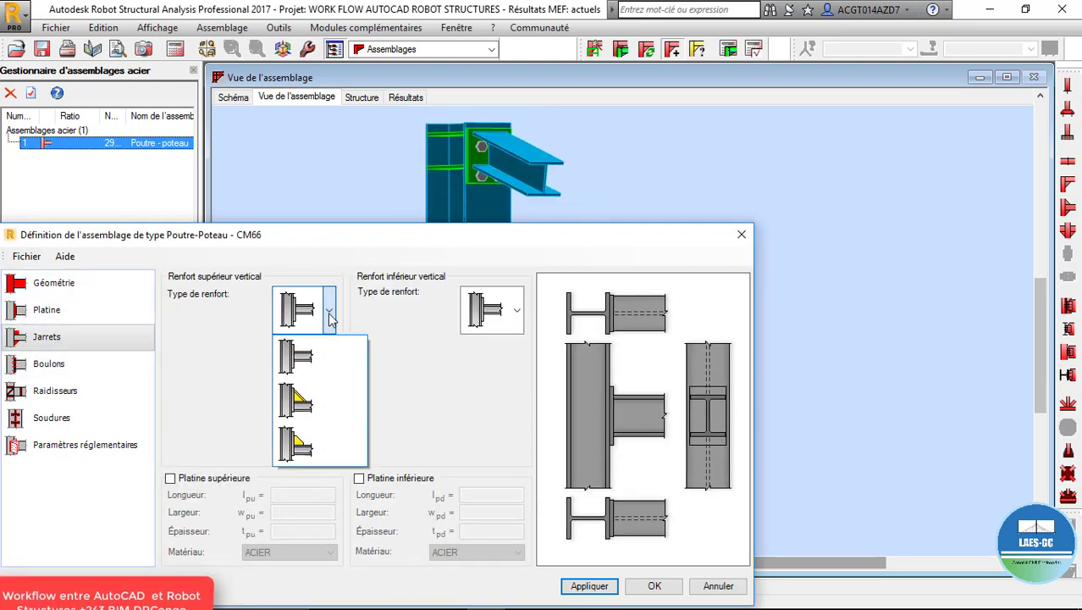
left_click(310, 410)
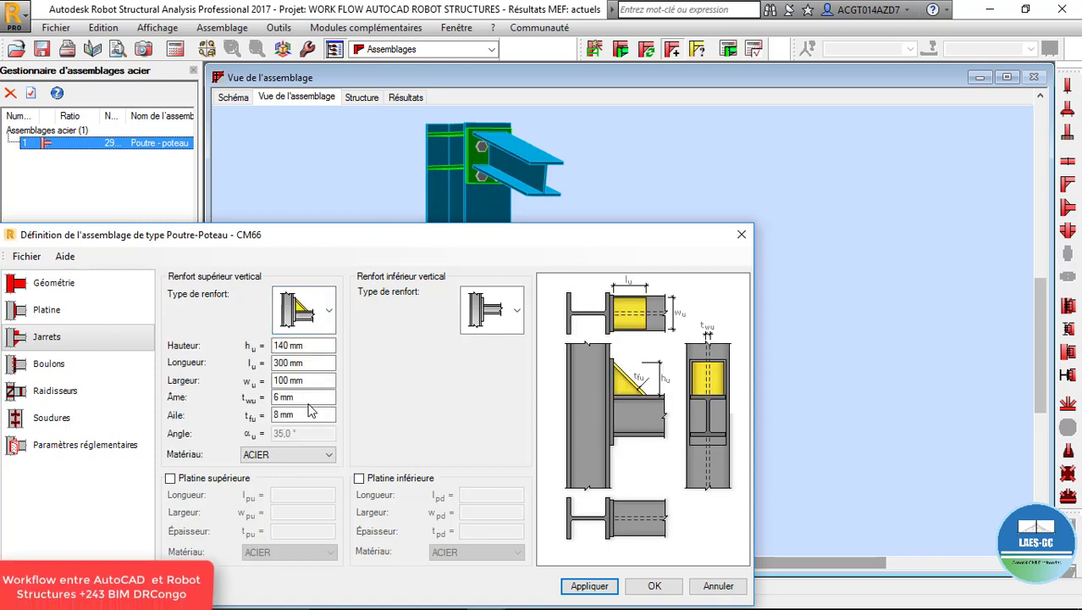
left_click(328, 313)
left_click(301, 449)
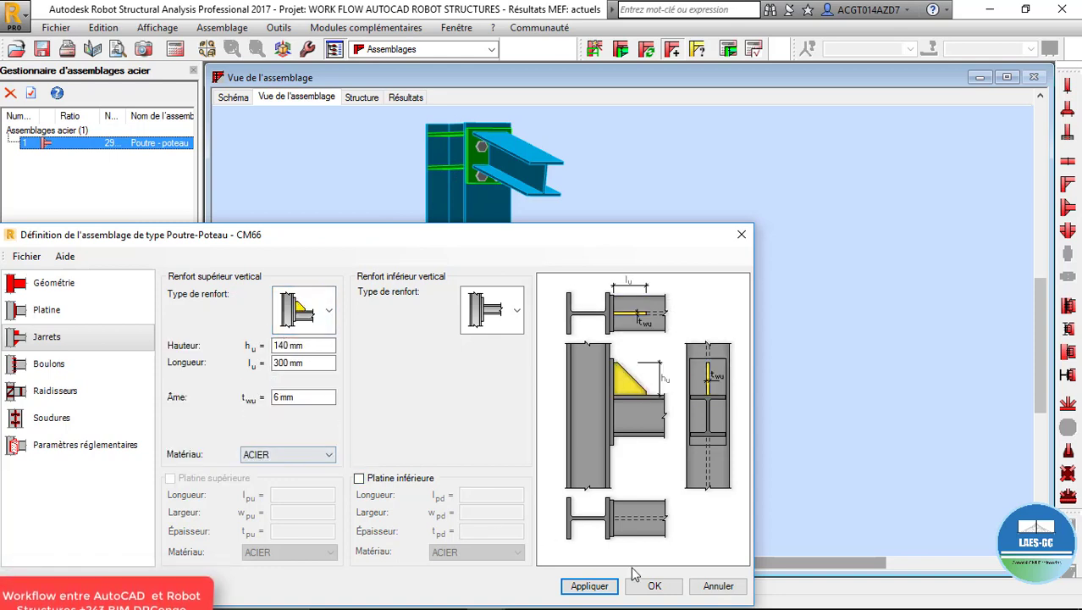
left_click(589, 585)
scroll(411, 124, "down", 5)
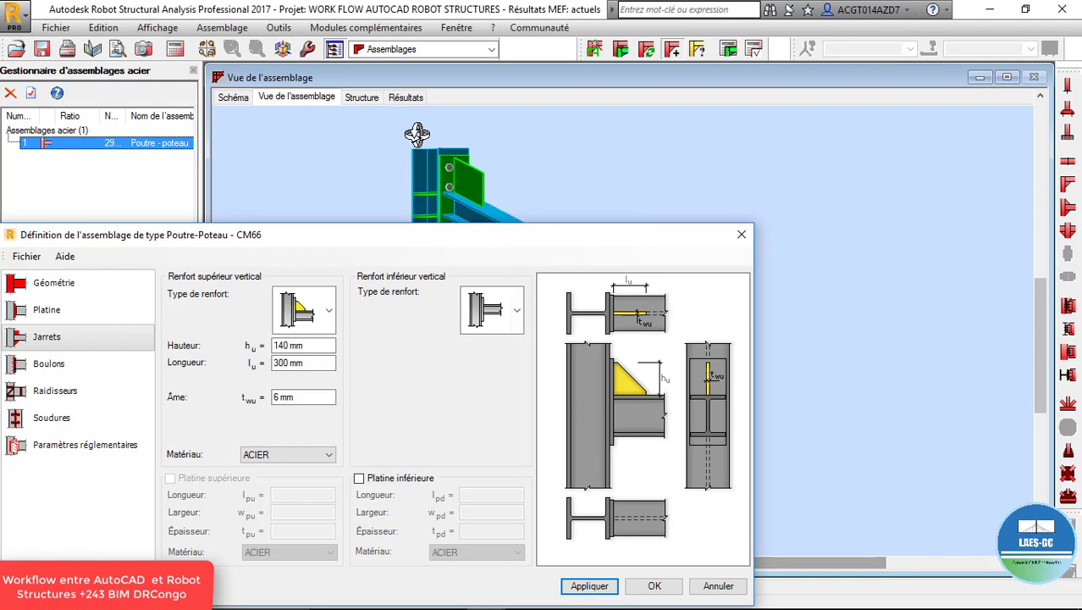
left_click_drag(447, 198, 467, 196)
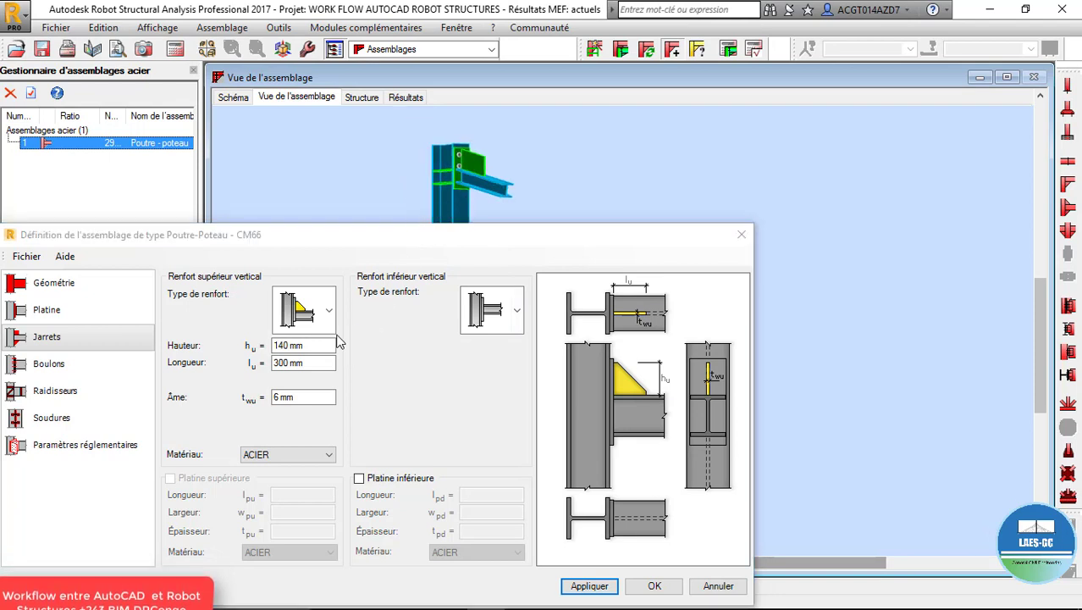
Remove the upper haunch, apply the change and check the connection in 3D.
left_click(324, 310)
left_click(305, 357)
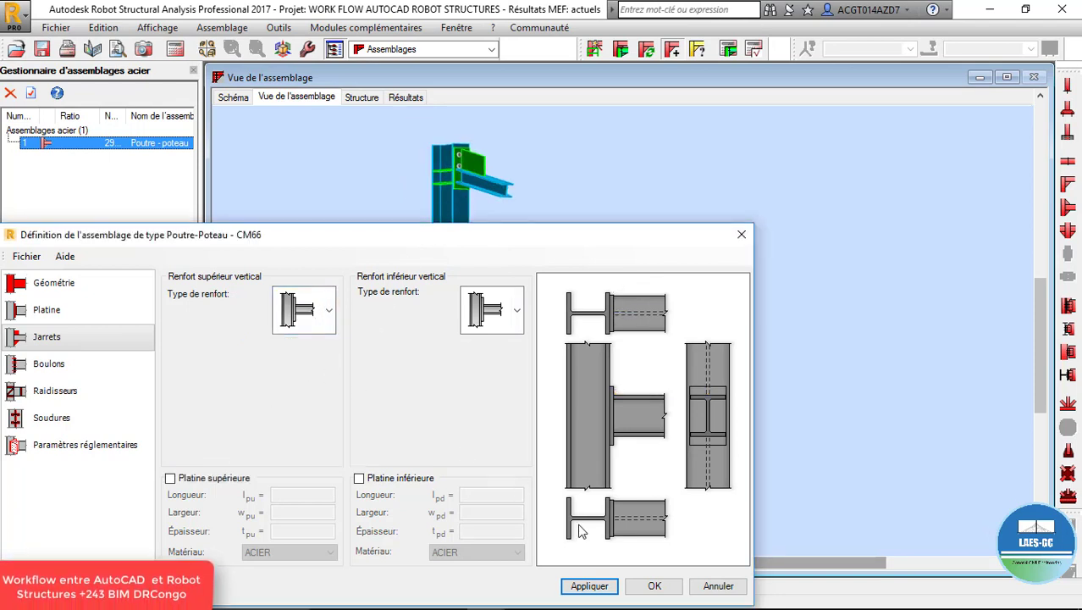
left_click(580, 584)
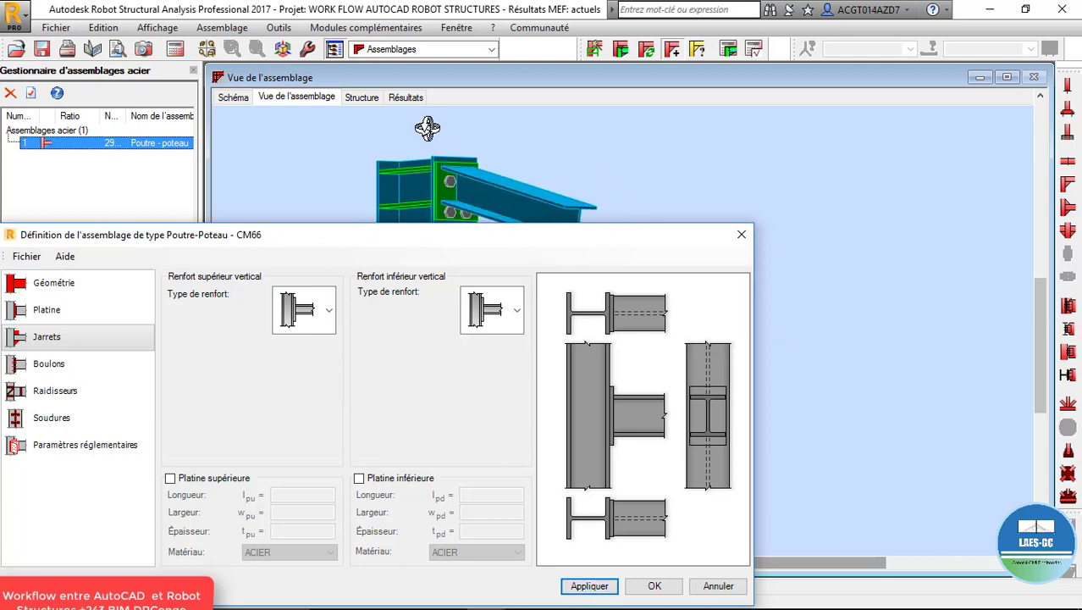
scroll(428, 128, "down", 2)
left_click_drag(437, 162, 465, 206)
scroll(441, 126, "down", 4)
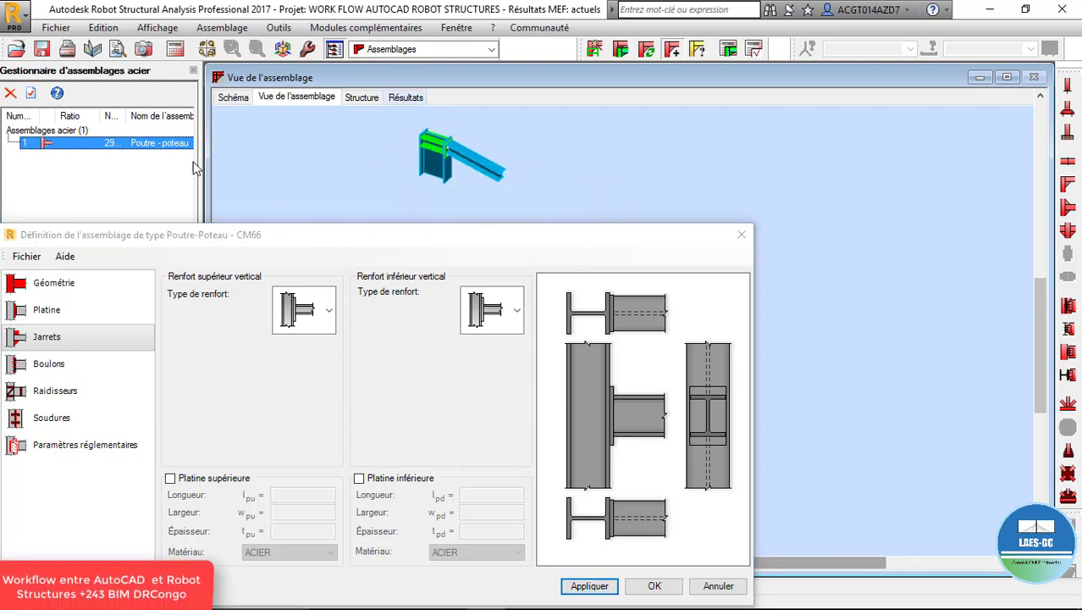
left_click_drag(437, 145, 428, 109)
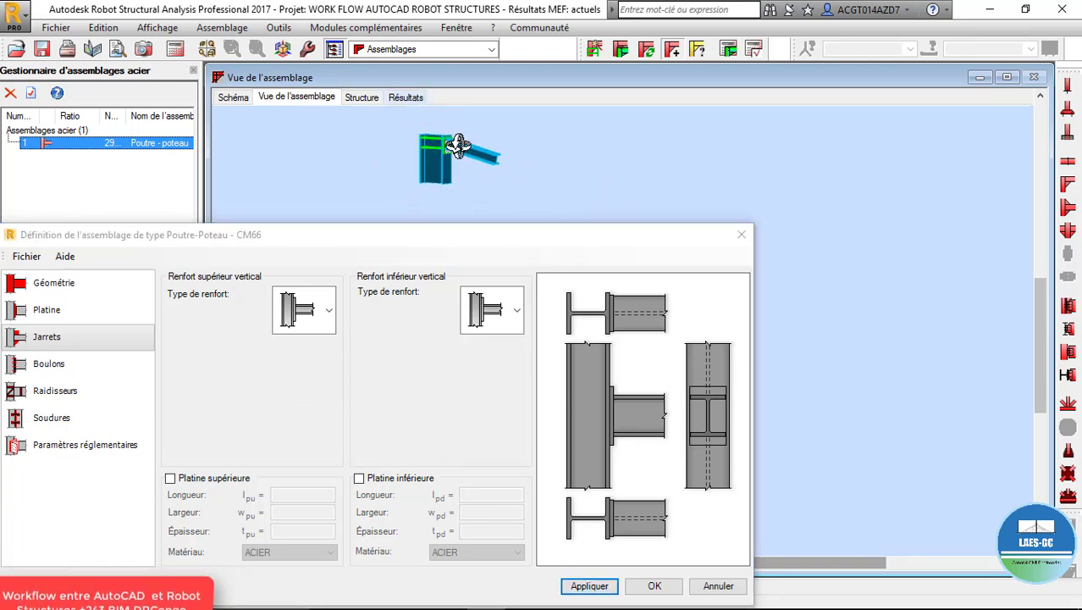
scroll(457, 146, "up", 4)
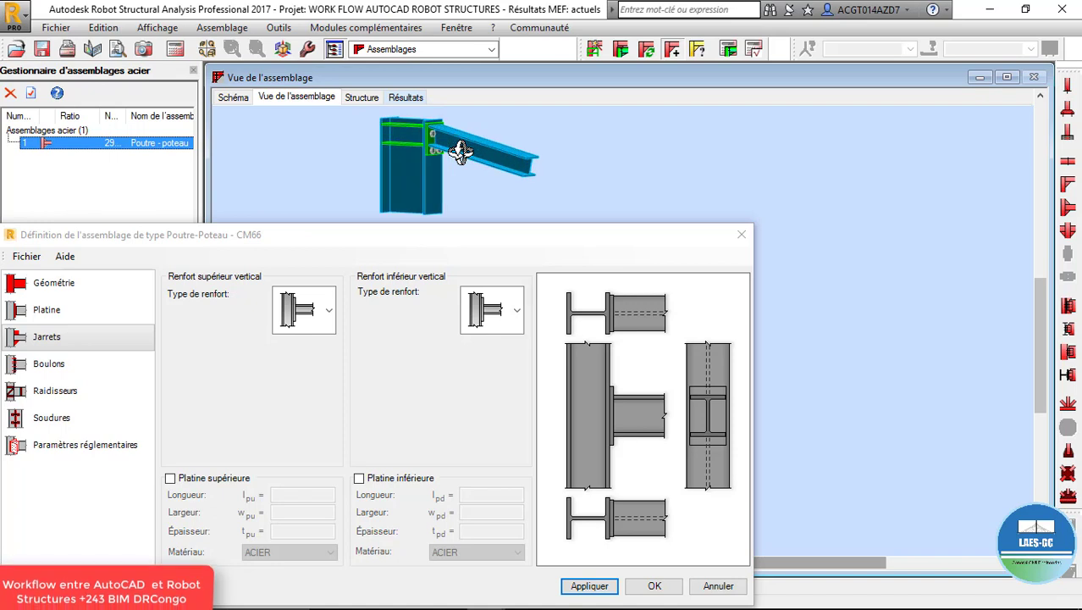
Add a lower vertical haunch made of a plain plate without flange beneath the beam and apply it.
left_click(330, 313)
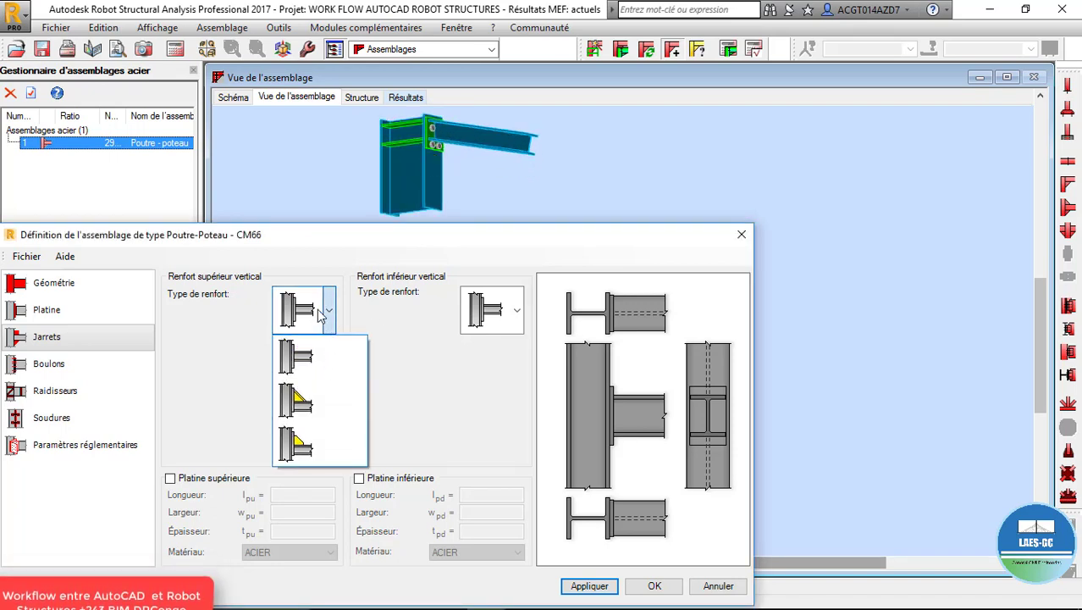
left_click(295, 239)
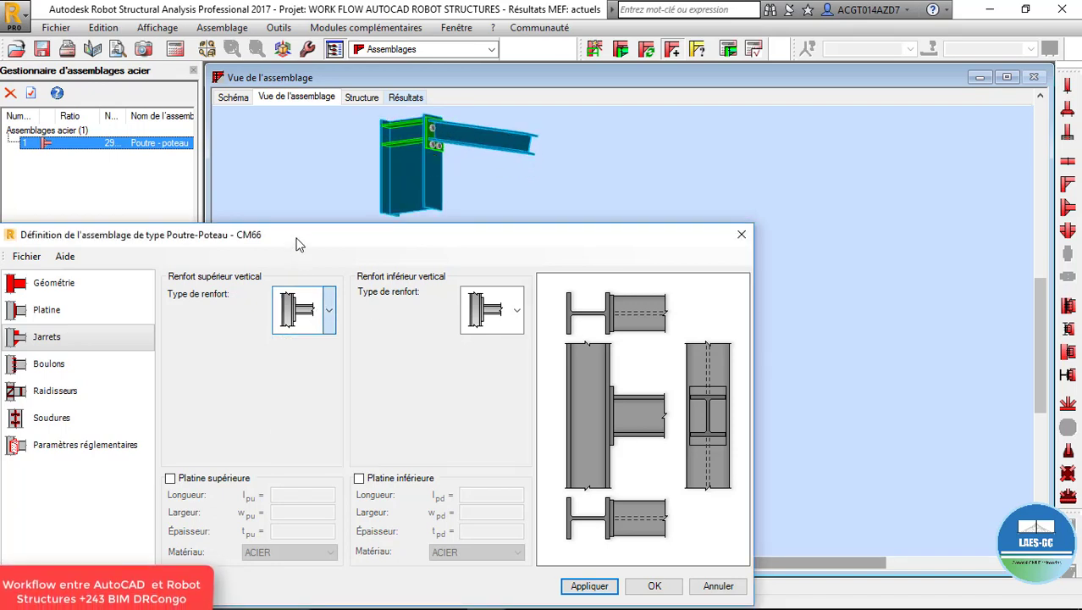
left_click(518, 310)
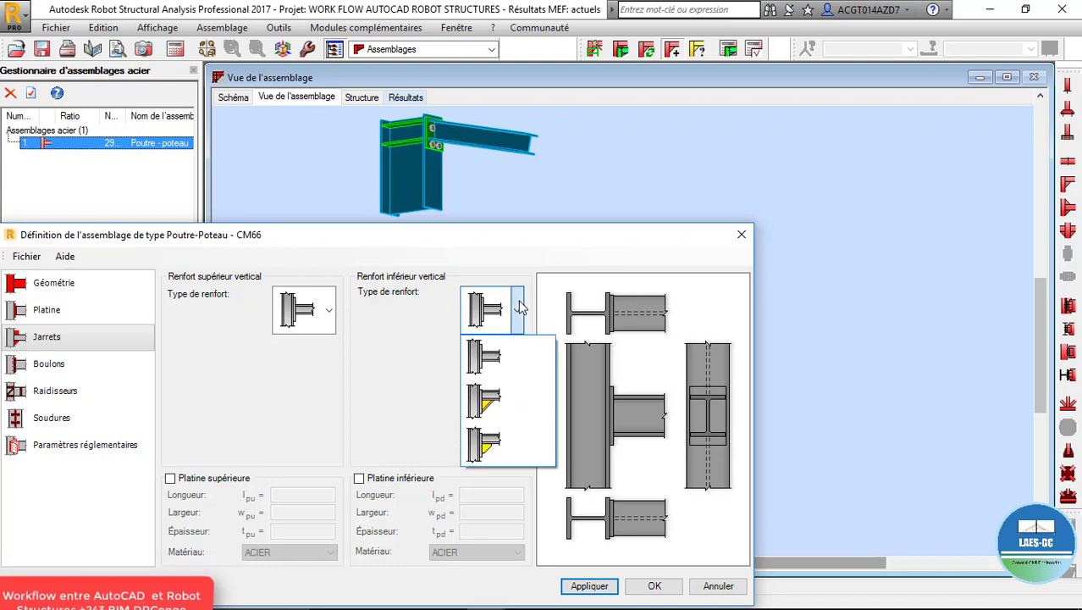
left_click(490, 449)
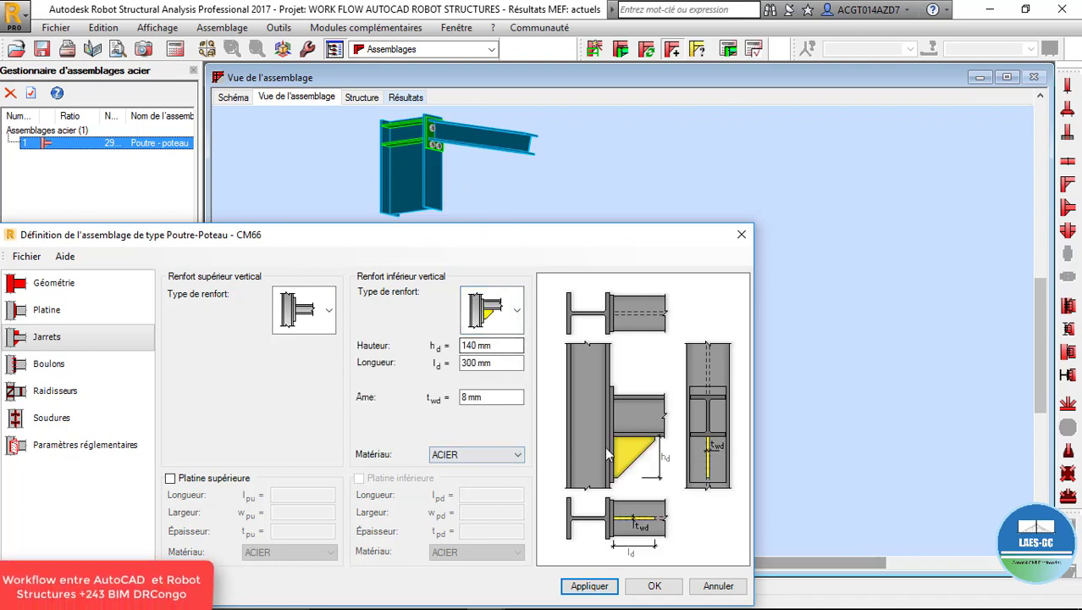
left_click(589, 586)
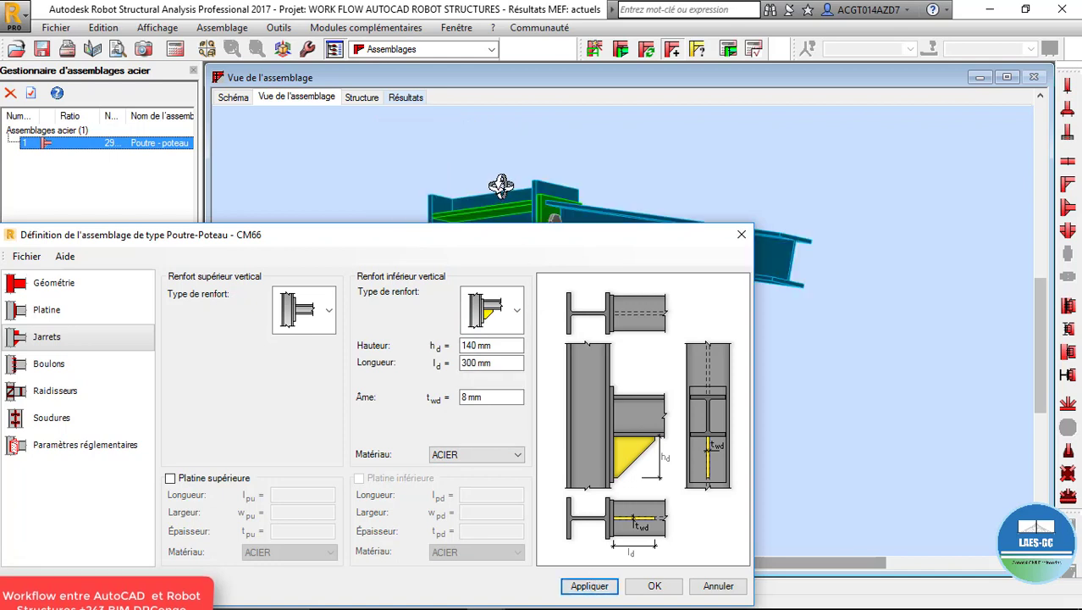
Change the lower vertical haunch to the flanged type, apply it and check the connection in 3D.
left_click_drag(420, 108, 415, 134)
left_click(515, 310)
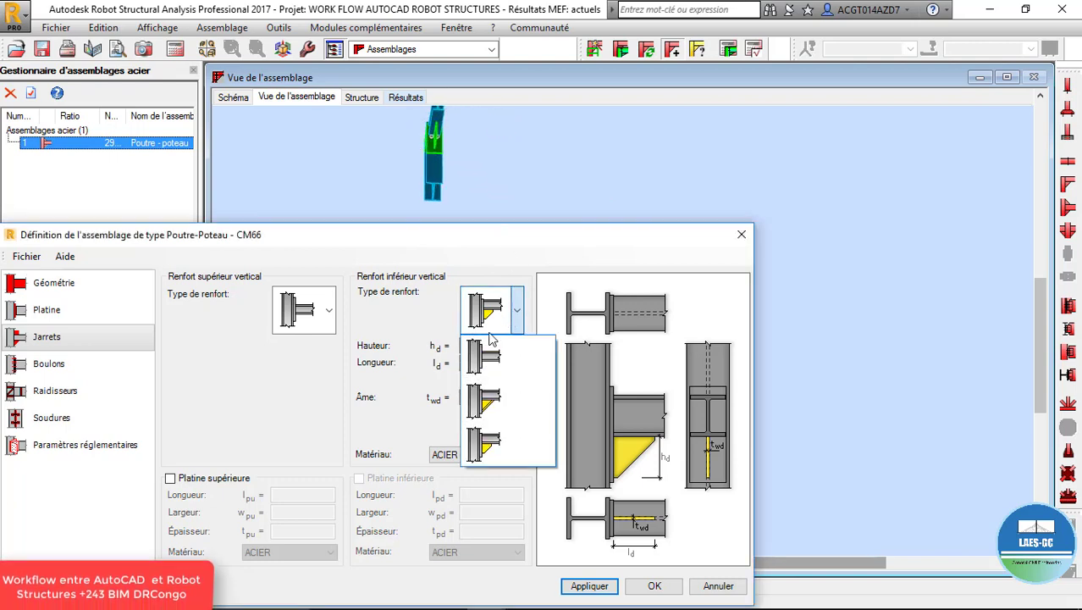
left_click(493, 429)
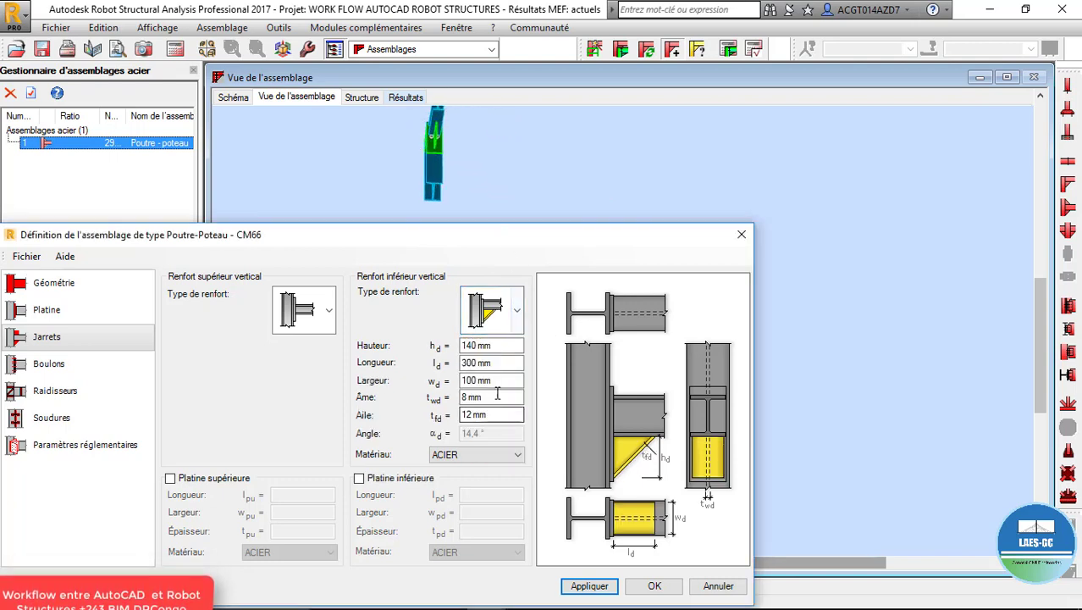
left_click(589, 586)
left_click_drag(476, 164, 375, 149)
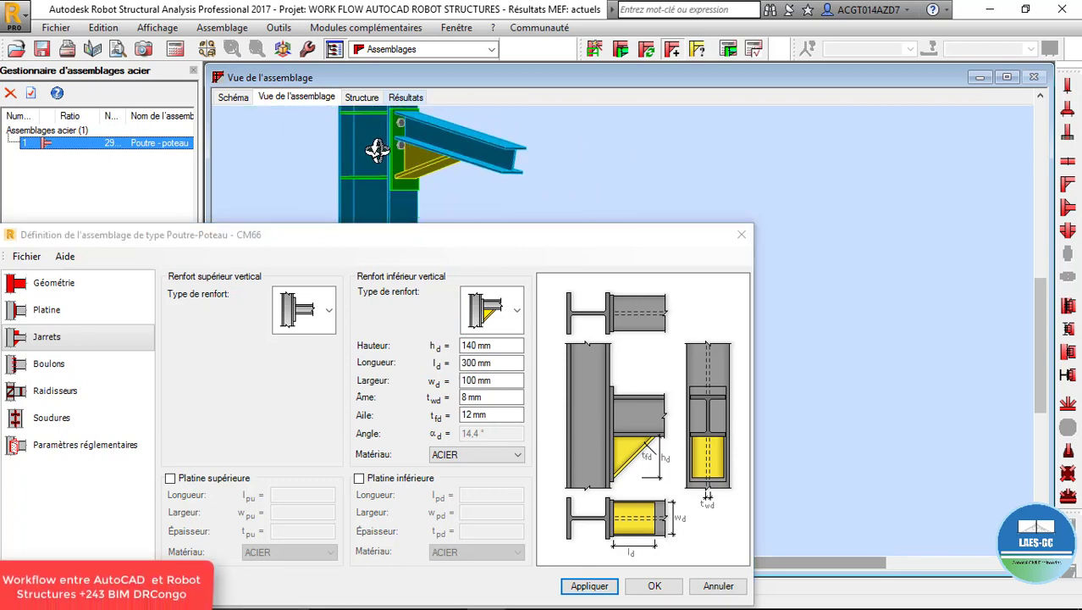
Set the number of bolt rows to 3, apply it and check the bolts on the end plate in 3D.
left_click(104, 364)
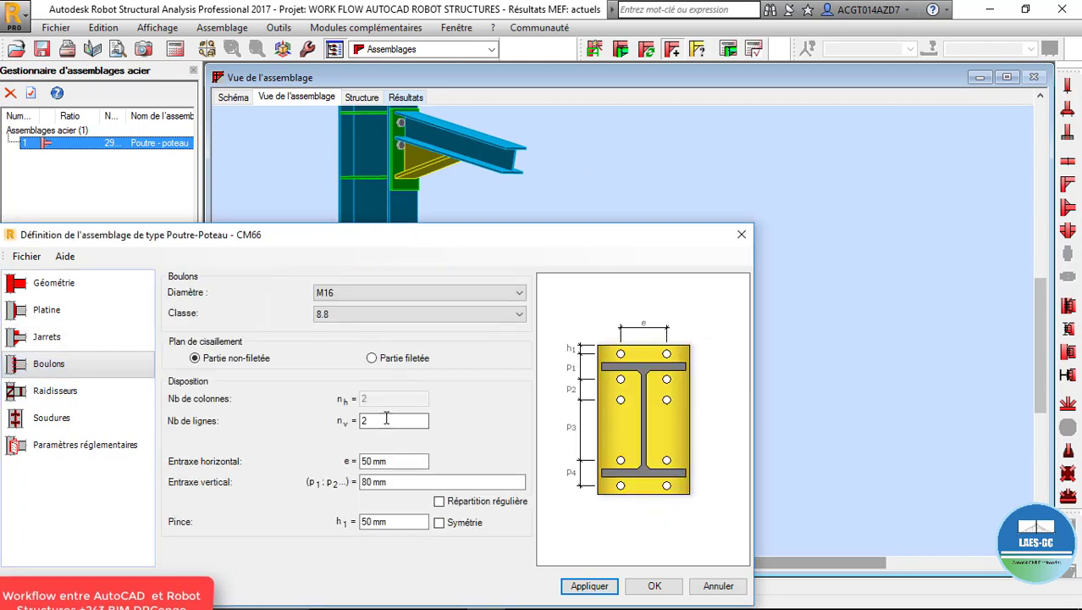
double_click(386, 420)
type("3")
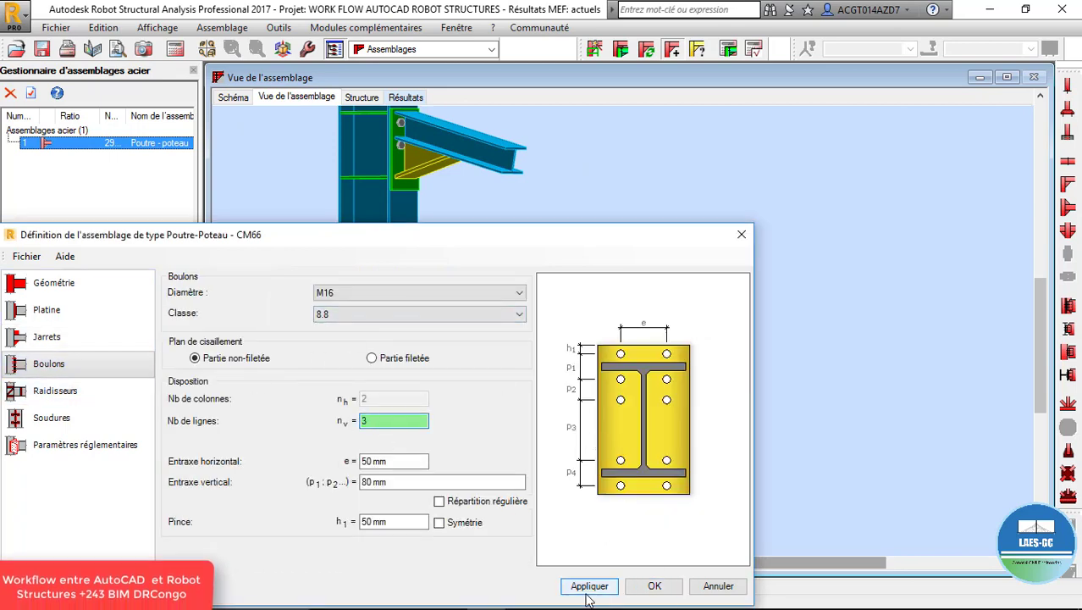
left_click(587, 588)
left_click(436, 197)
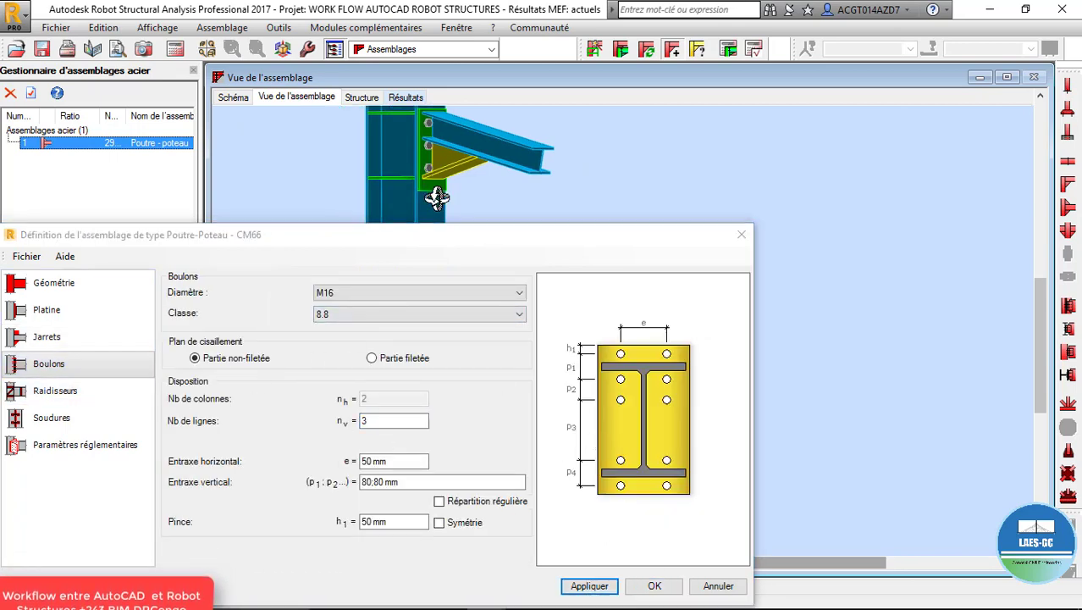
left_click_drag(436, 197, 354, 130)
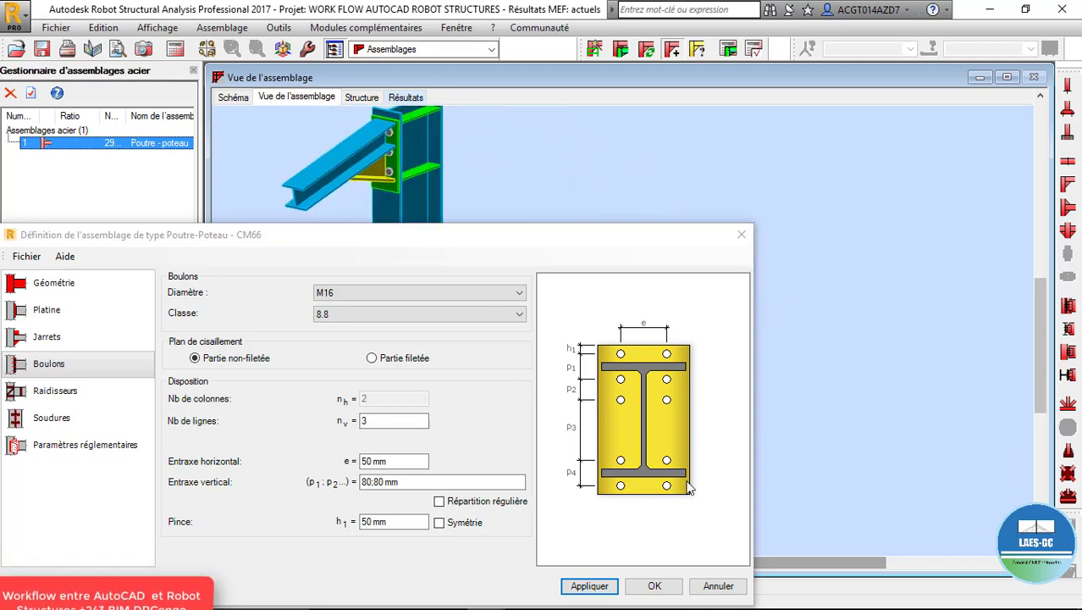
left_click(588, 585)
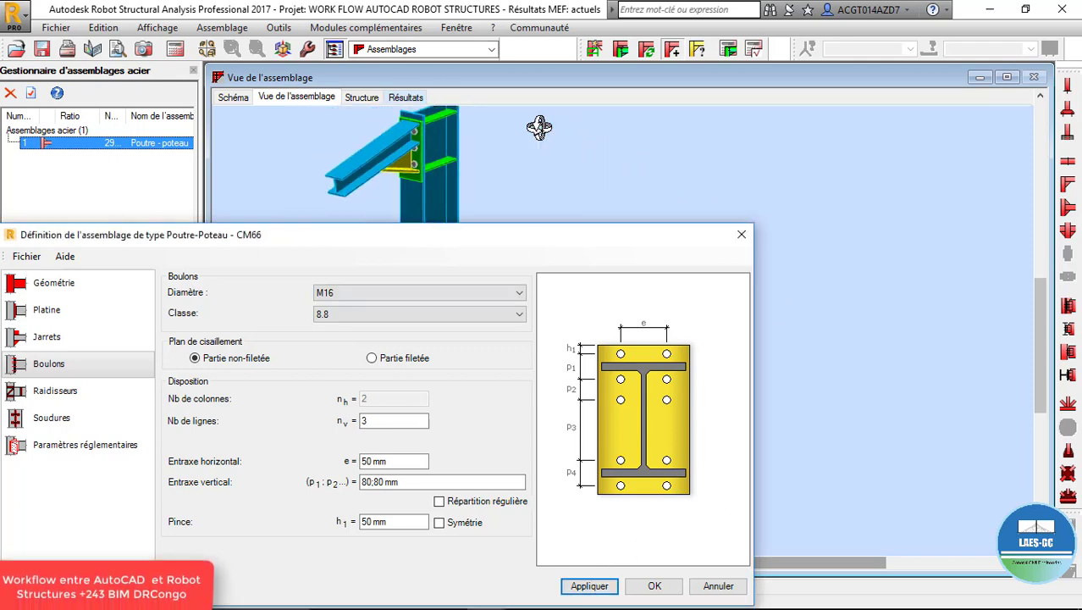
Review the weld and column stiffener settings and accept the connection definition.
left_click(72, 416)
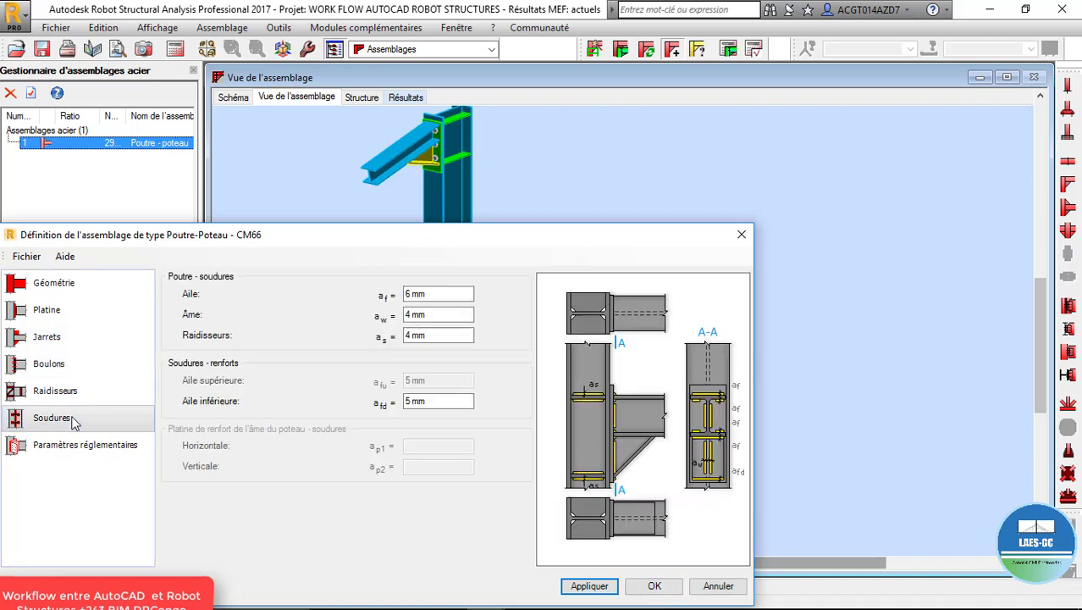
left_click(55, 391)
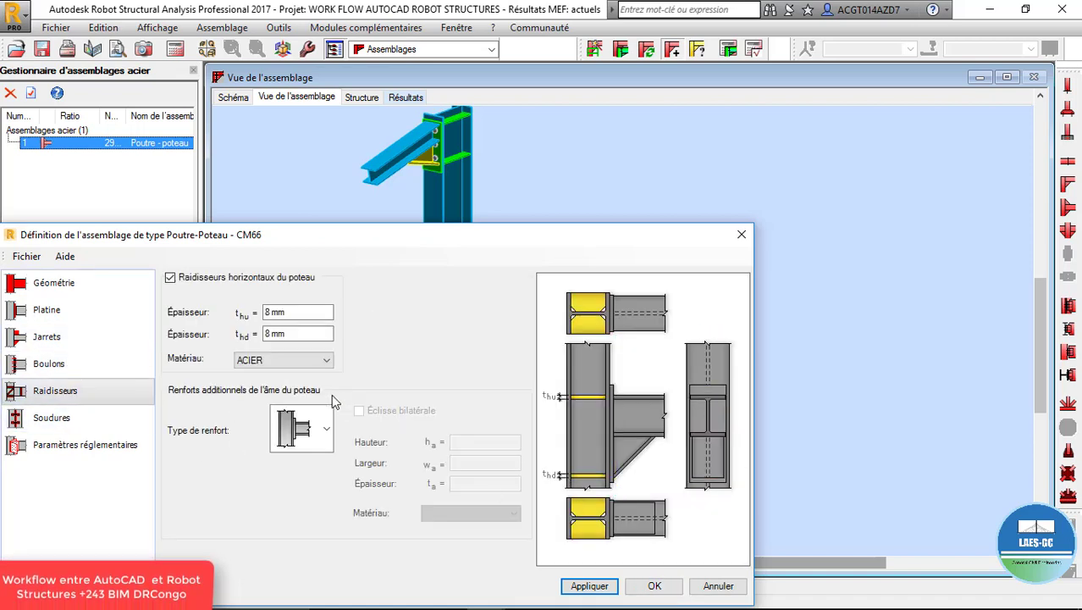
left_click(652, 584)
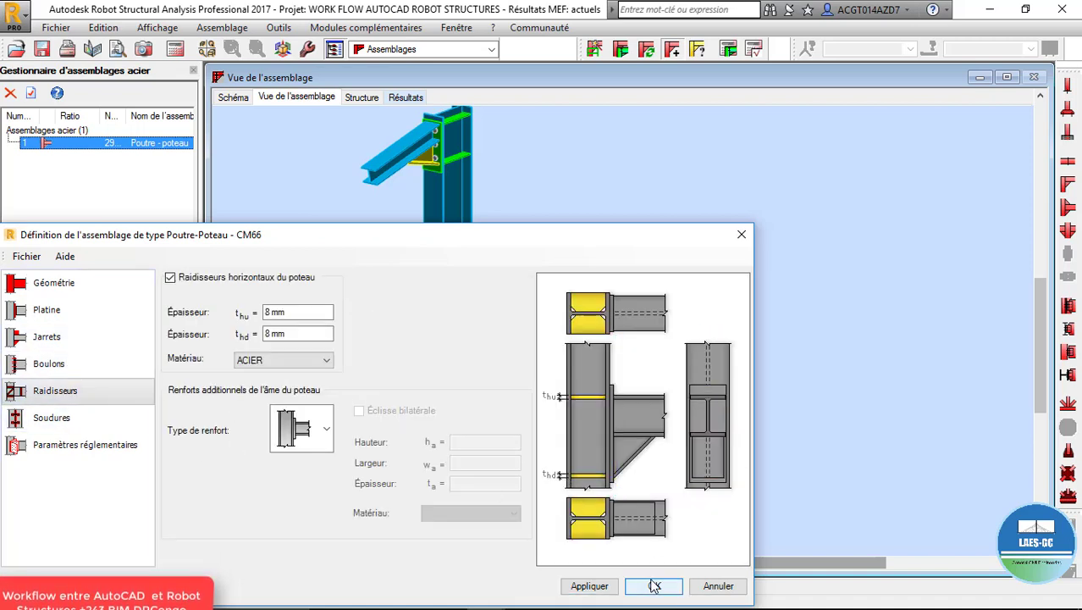
Inspect the complete connection in 3D and run the verification of connection 1 at node 29.
left_click_drag(527, 159, 435, 239)
scroll(435, 245, "down", 3)
left_click_drag(437, 302, 414, 212)
scroll(414, 212, "up", 5)
left_click(728, 49)
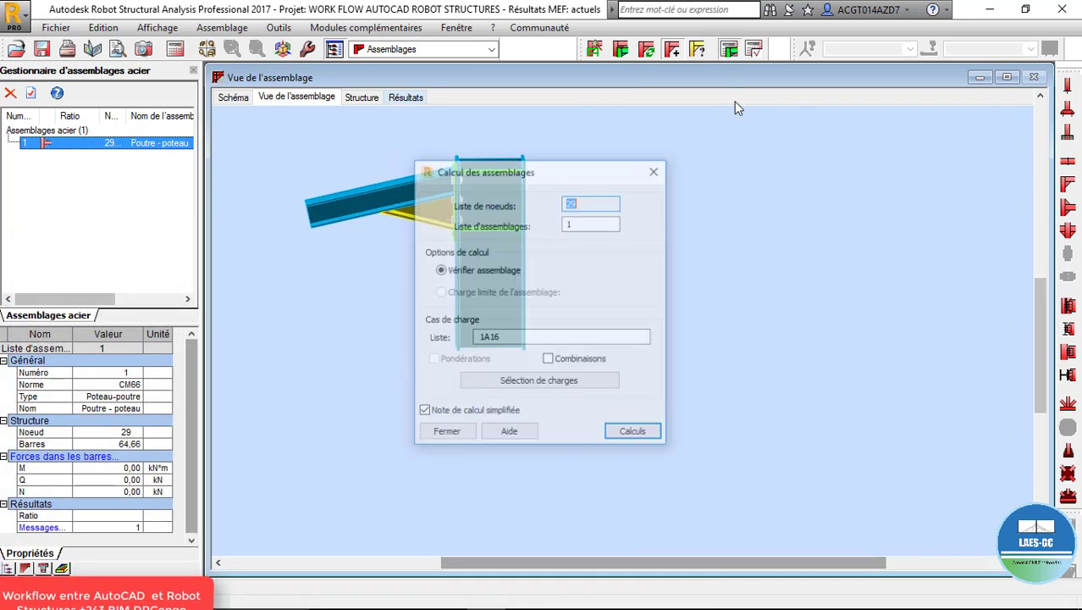
left_click(631, 435)
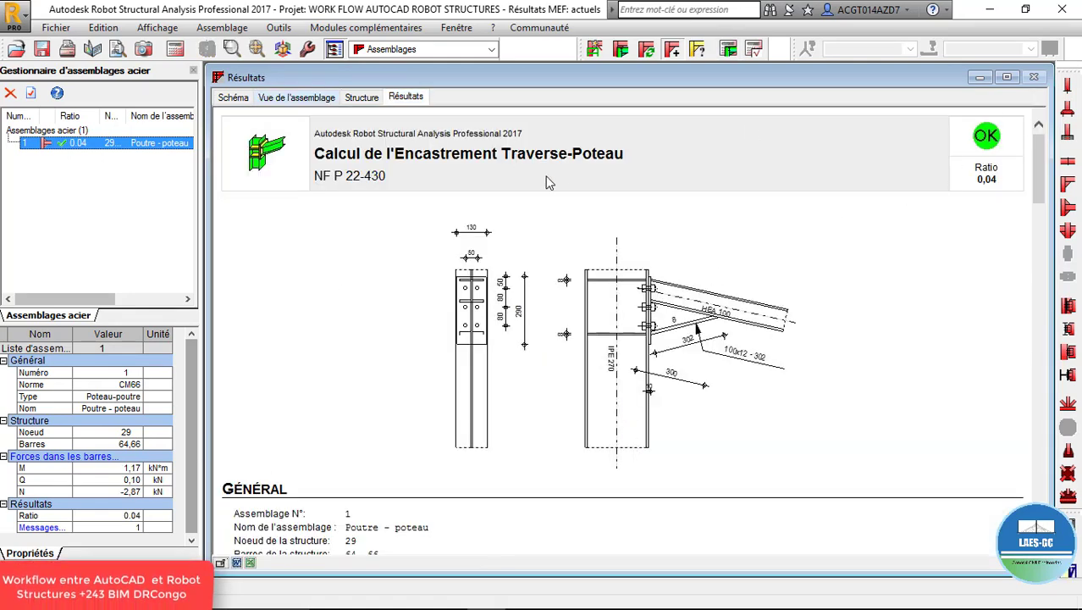
Examine the calculation note, covering geometry, bolts, plate, haunch, stiffeners, welds, forces, beam and column checks, and the remarks.
scroll(546, 182, "down", 20)
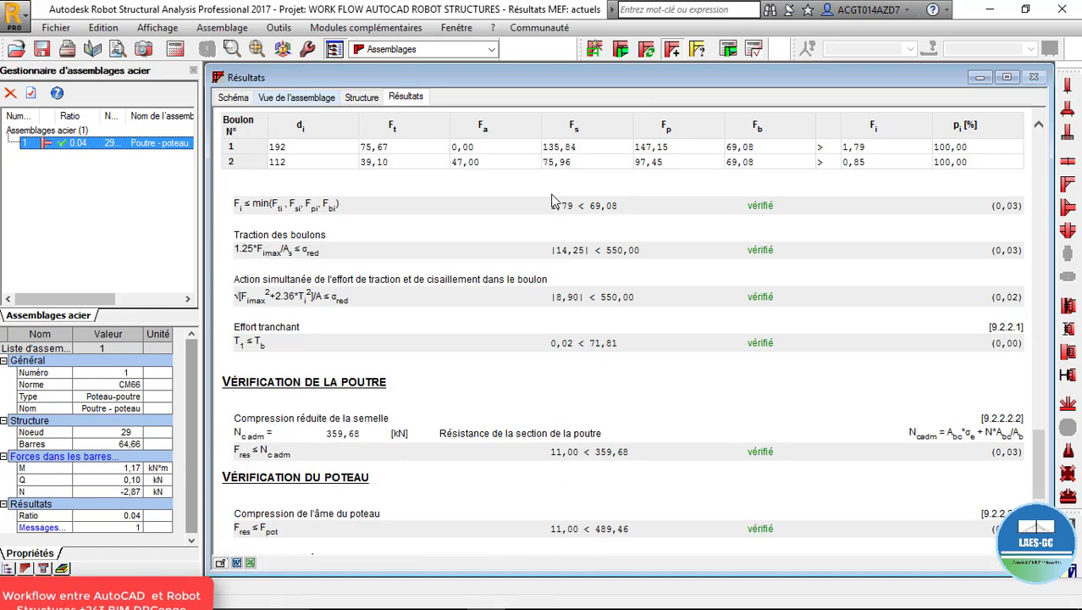
scroll(552, 200, "down", 5)
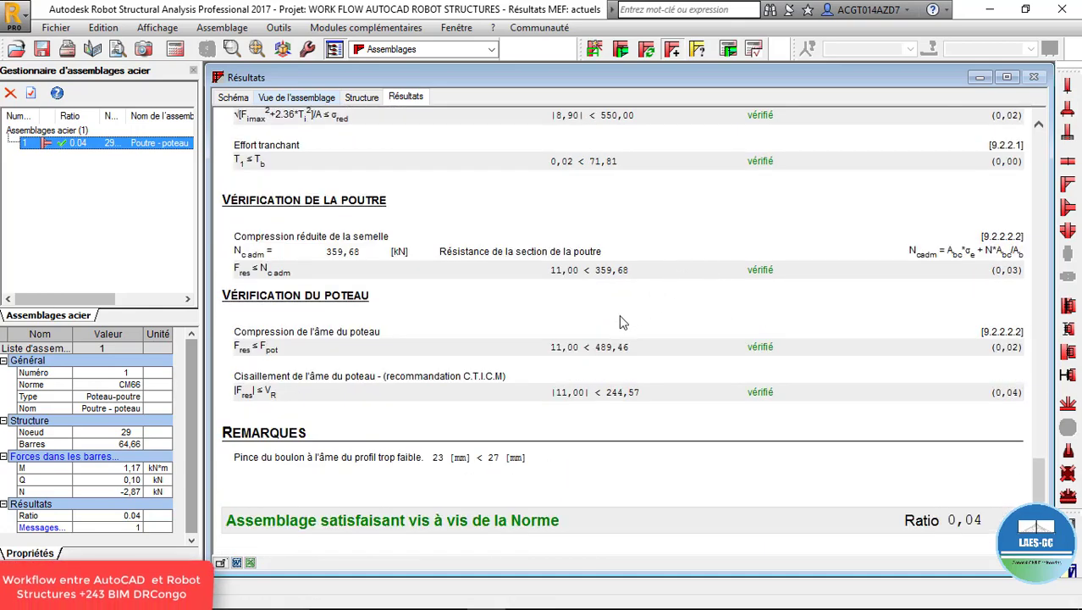
scroll(620, 322, "up", 15)
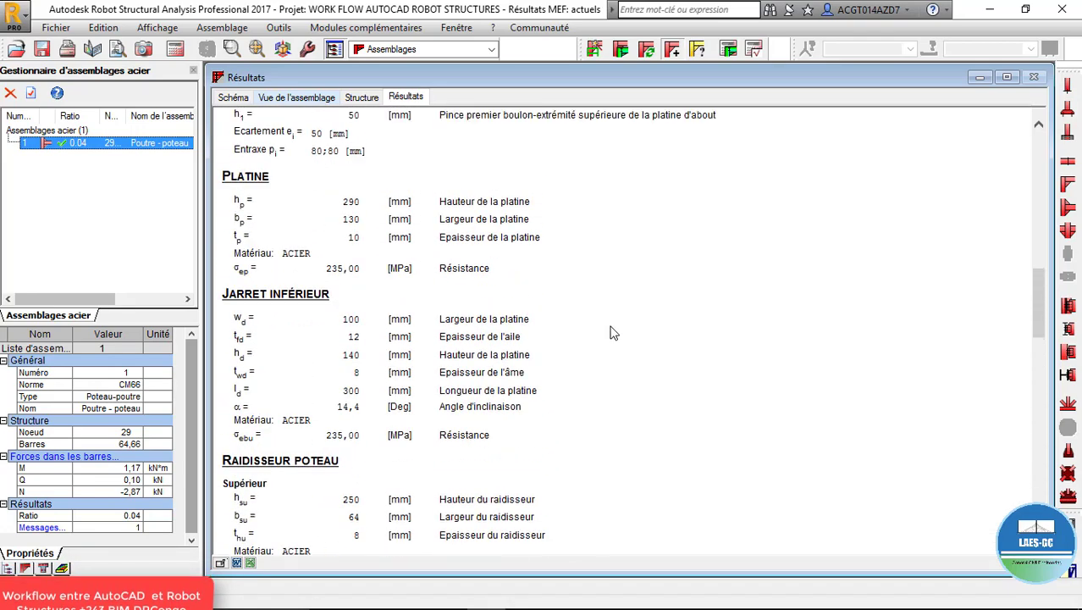
scroll(614, 333, "up", 8)
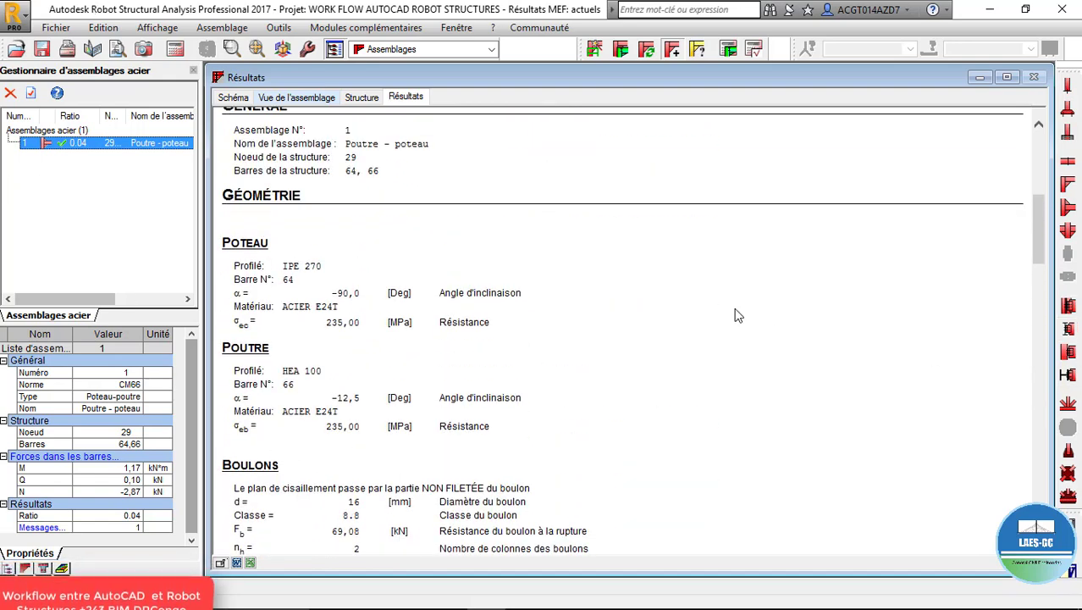
scroll(575, 256, "up", 3)
scroll(575, 254, "down", 10)
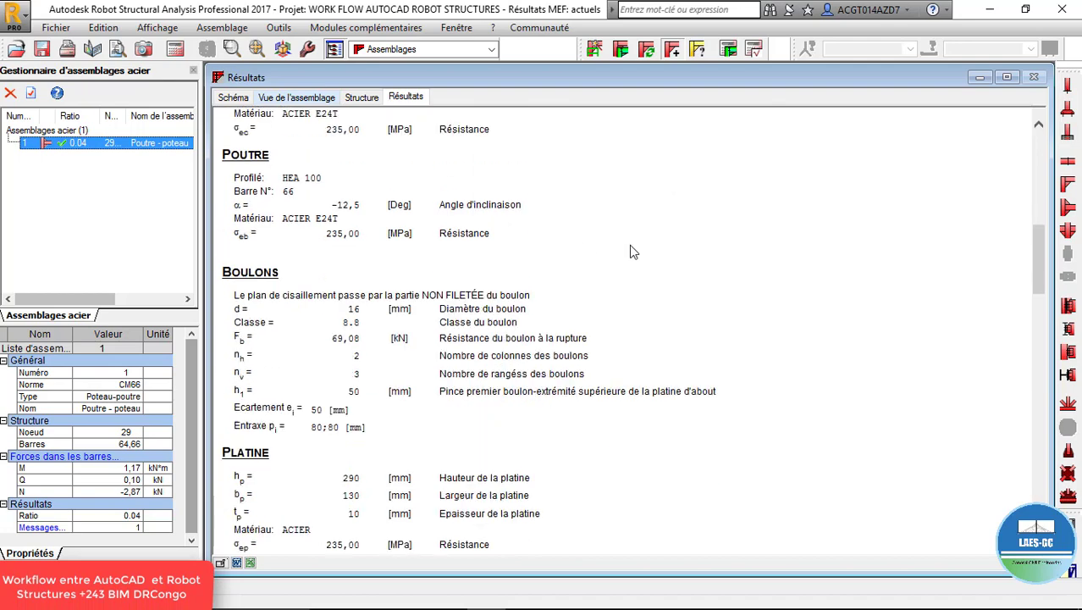
scroll(392, 200, "up", 3)
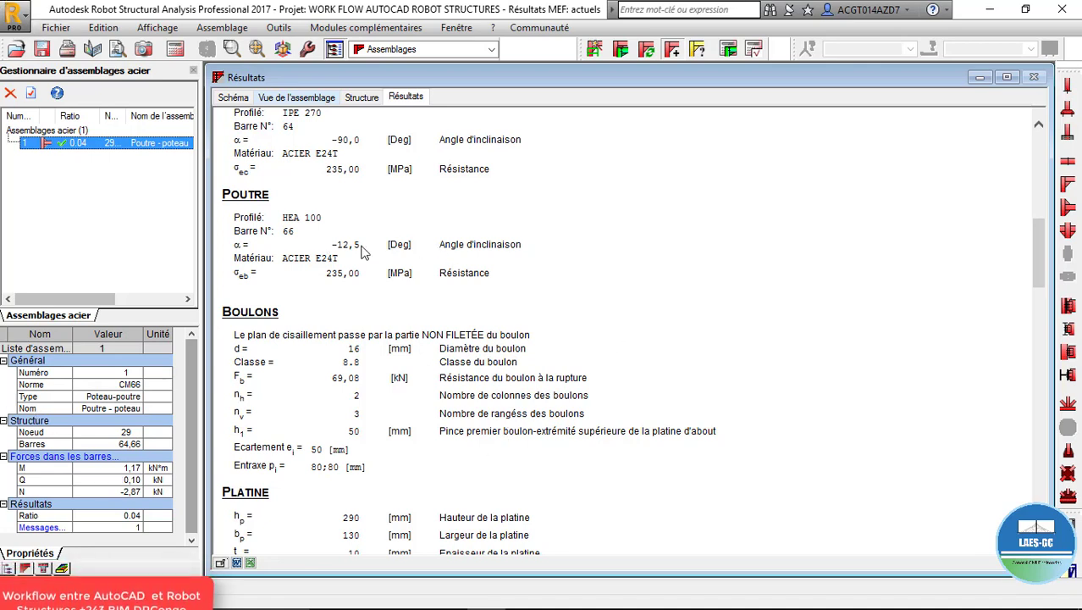
scroll(326, 254, "down", 12)
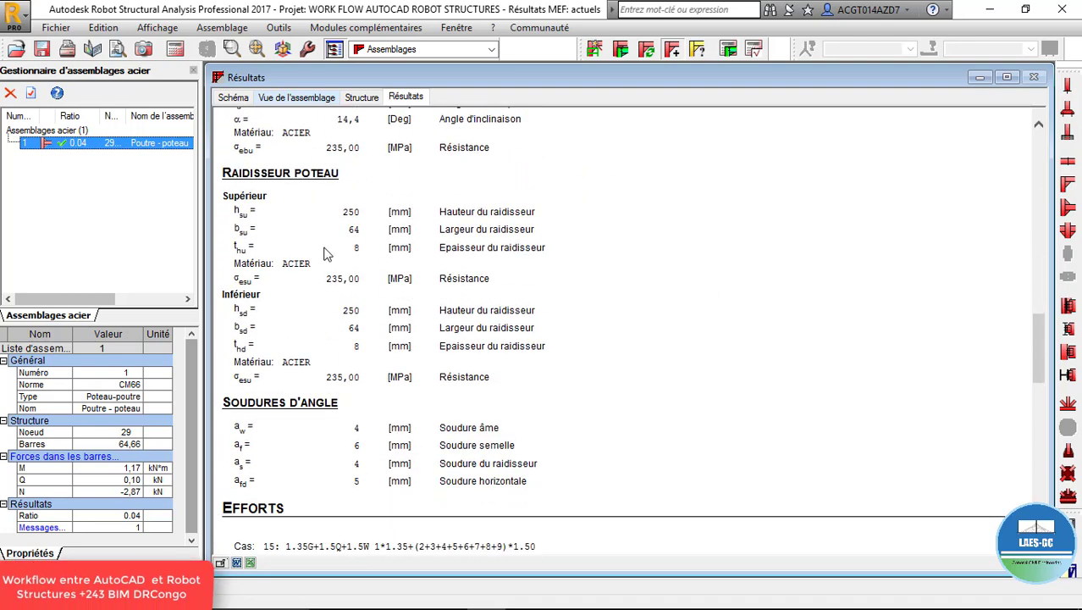
scroll(326, 254, "down", 6)
scroll(323, 249, "up", 3)
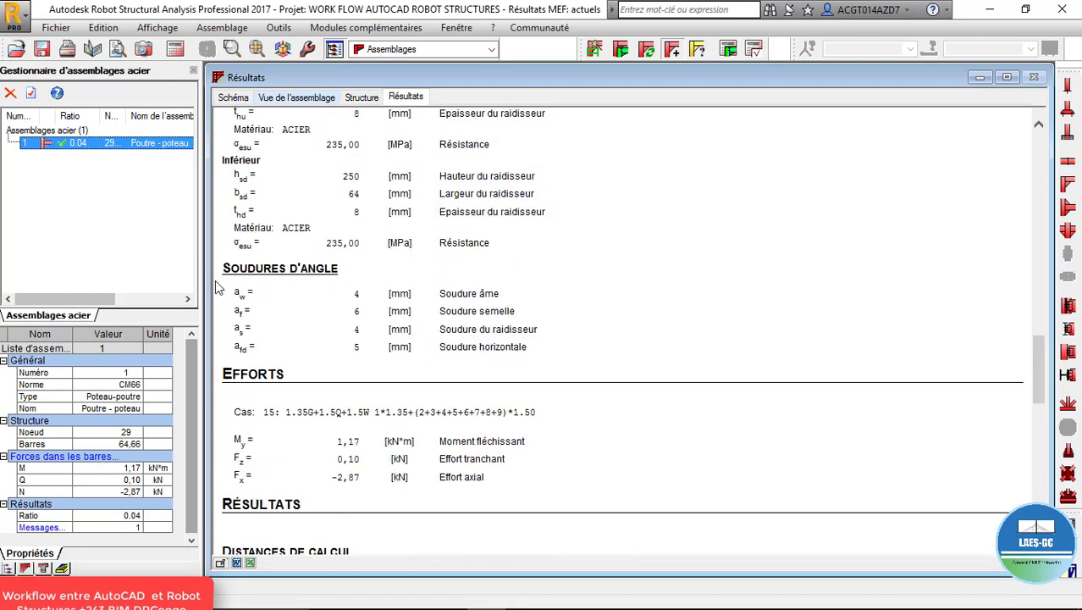
scroll(392, 294, "down", 3)
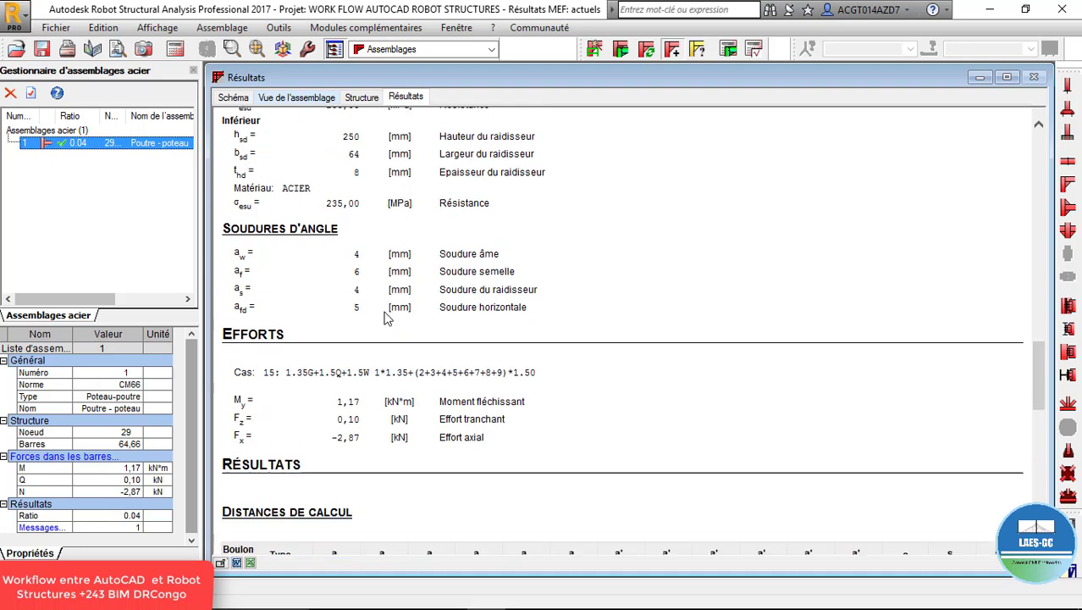
scroll(376, 328, "down", 4)
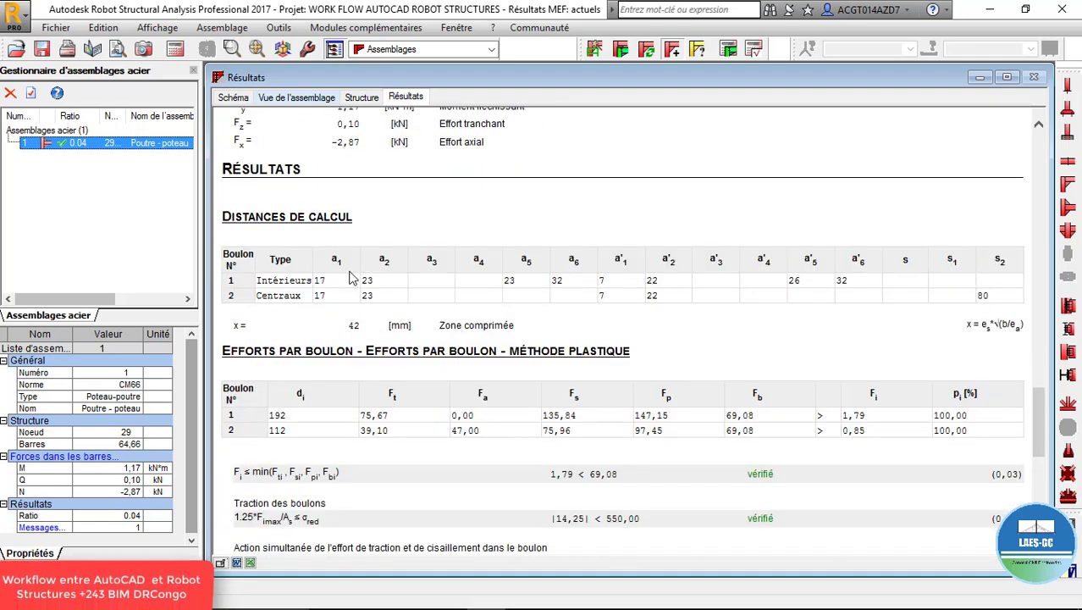
scroll(367, 344, "down", 8)
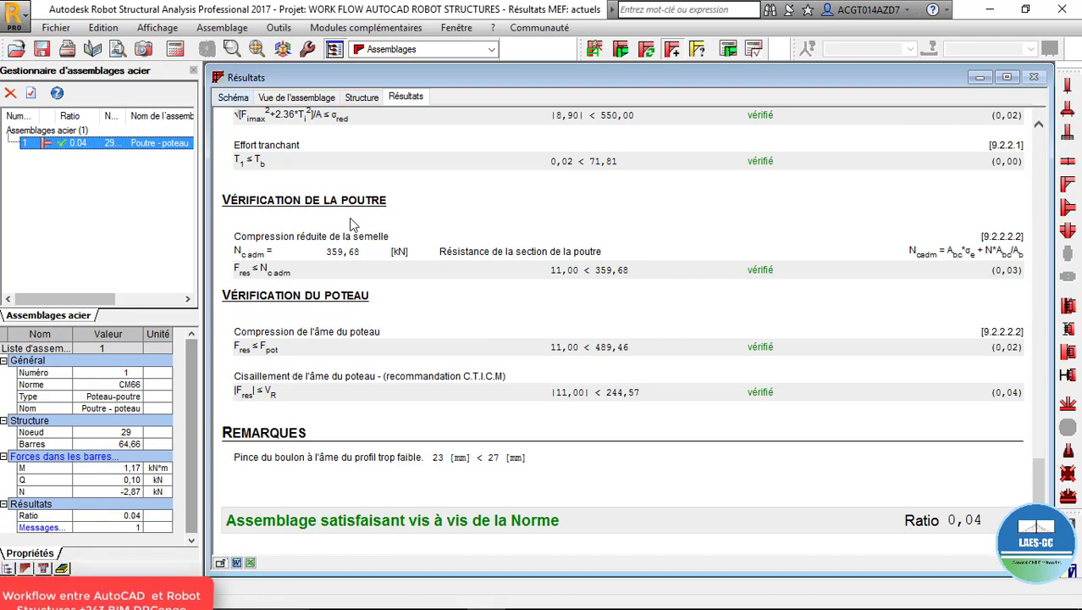
Print the calculation note to a PDF named "Autodesk Robot Structural Analysis Professional 2017FF" and close the resulting document.
key("ctrl+p")
left_click(646, 417)
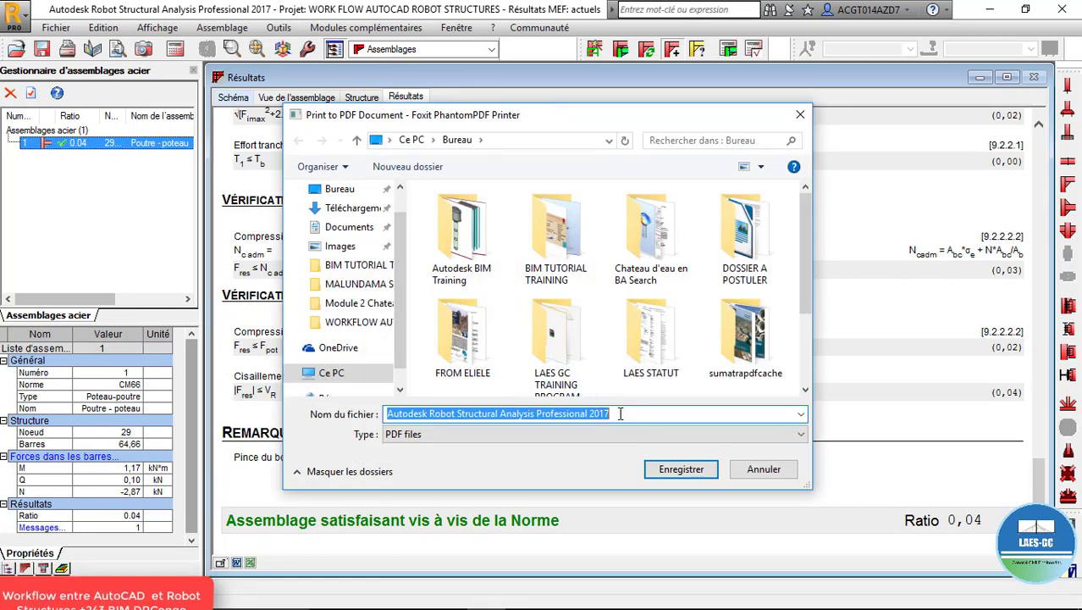
left_click(624, 413)
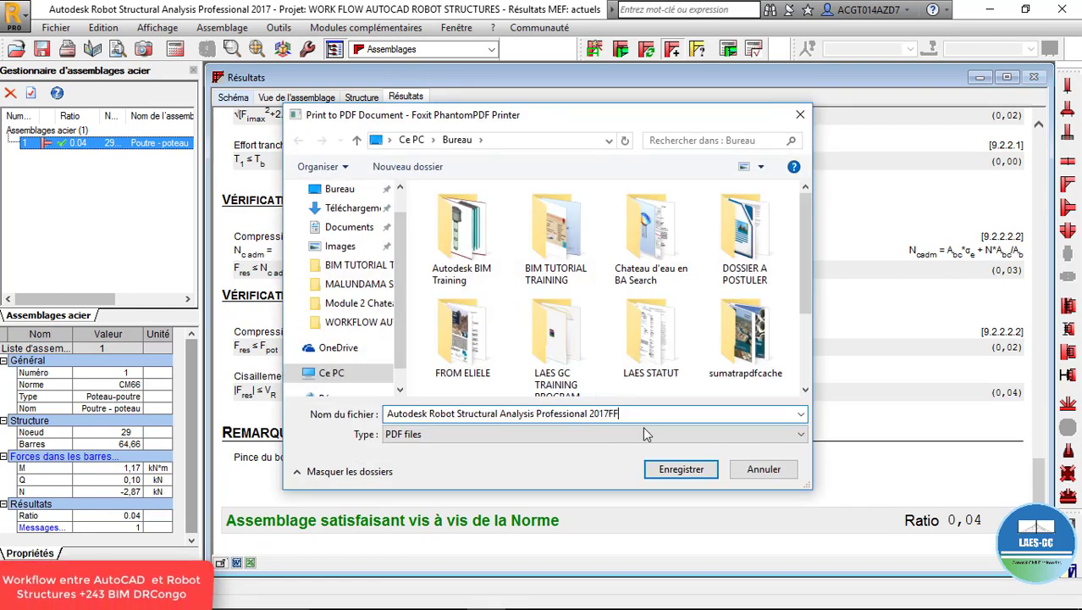
left_click(681, 469)
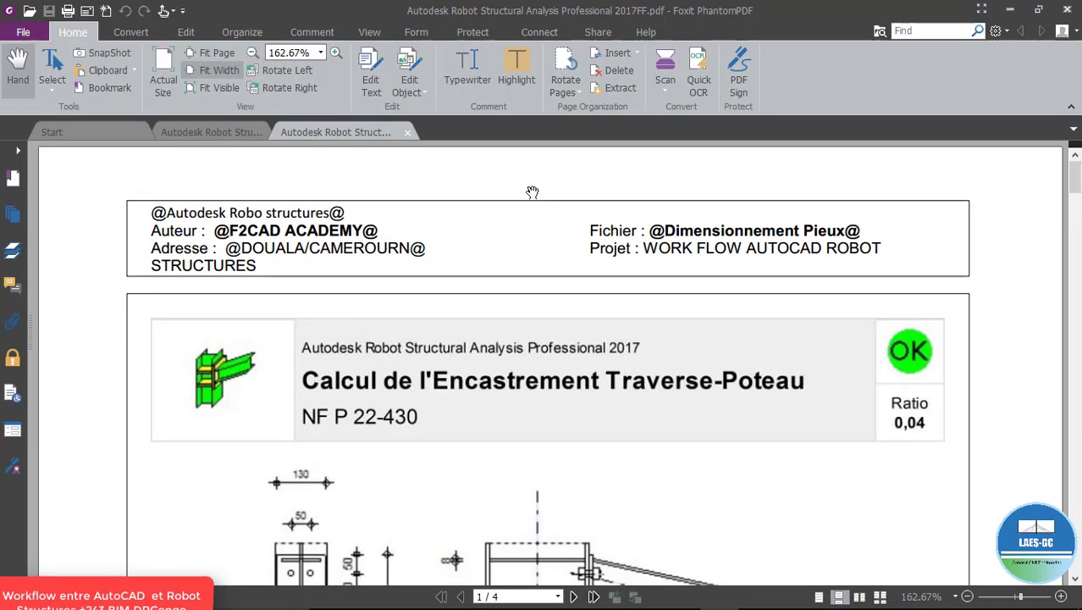
left_click(1067, 9)
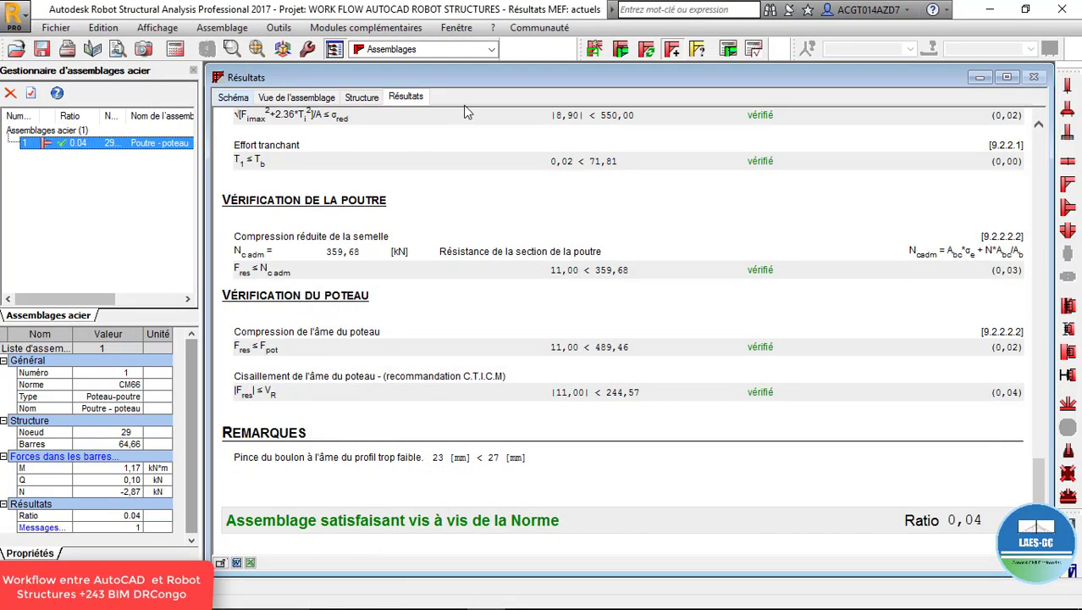
Return to the Géométrie layout and rotate the 3D model to see the canopy roof from above.
left_click(489, 50)
left_click(398, 73)
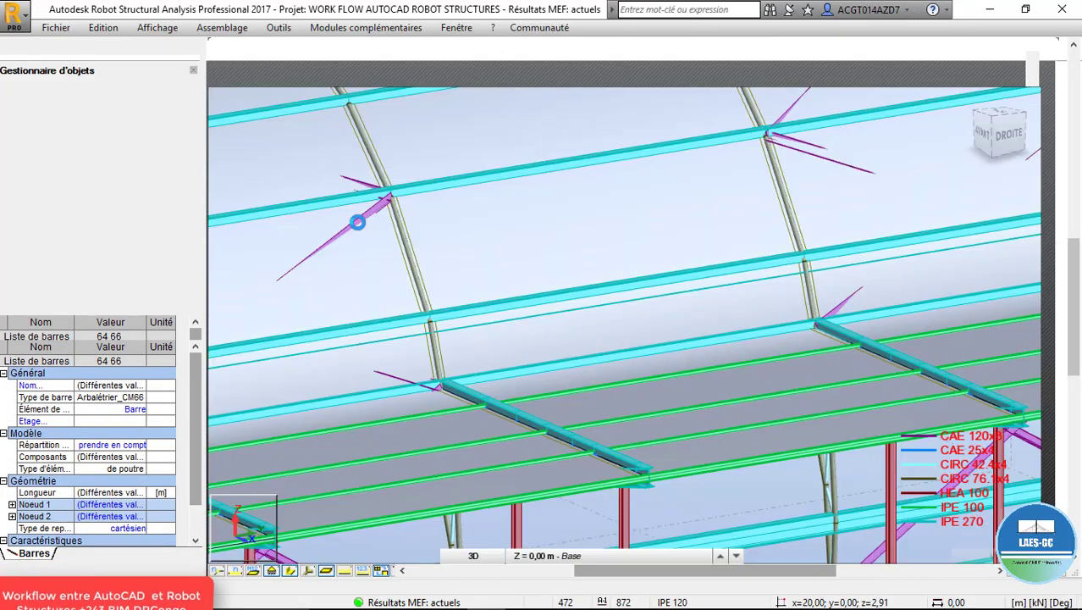
scroll(450, 259, "down", 6)
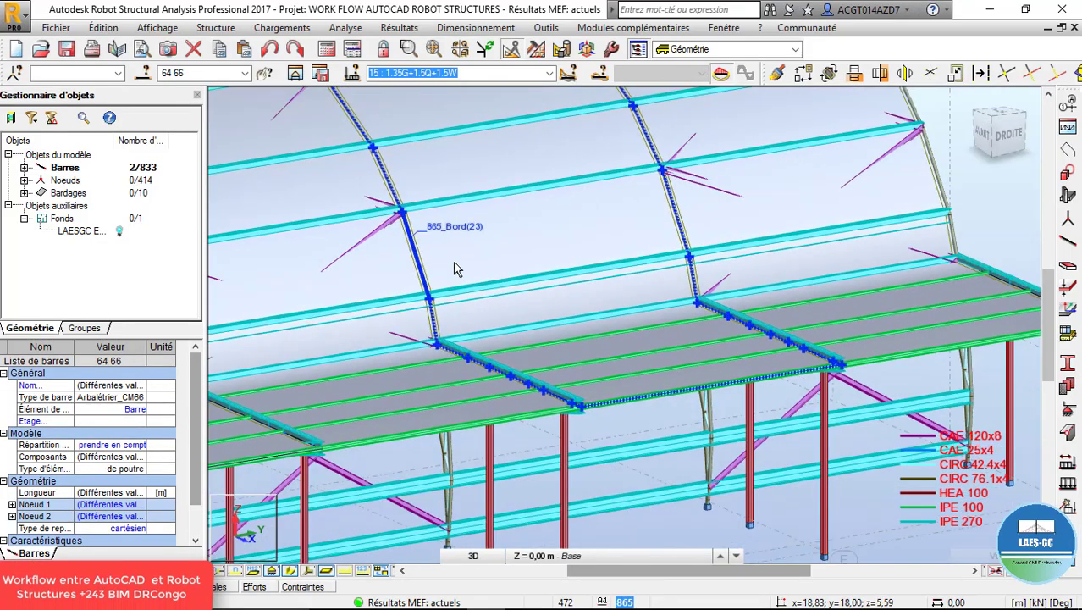
scroll(662, 481, "down", 1)
right_click(661, 480)
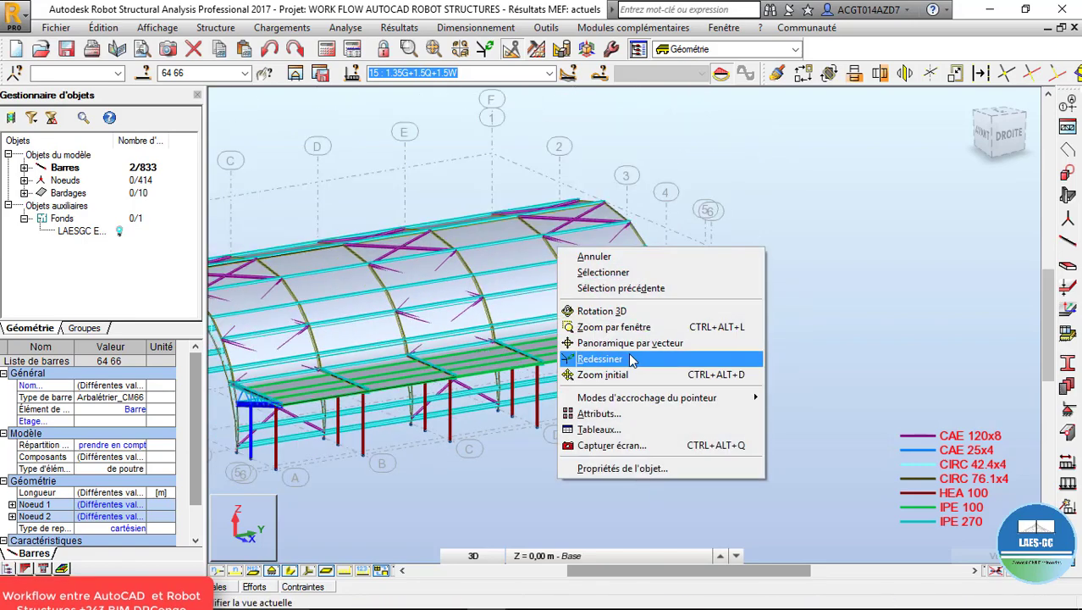
left_click(597, 310)
left_click_drag(506, 358, 475, 358)
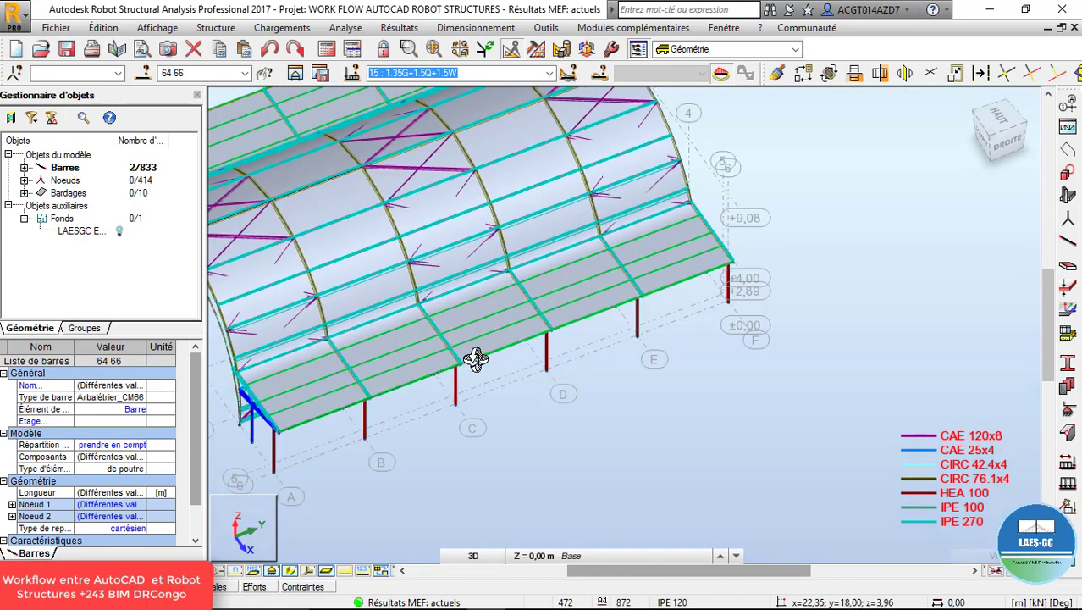
Add the two IPE 100 canopy purlins 785 and 786 and the rafter segment 281 where they meet to the selection.
scroll(430, 333, "up", 7)
right_click(433, 324)
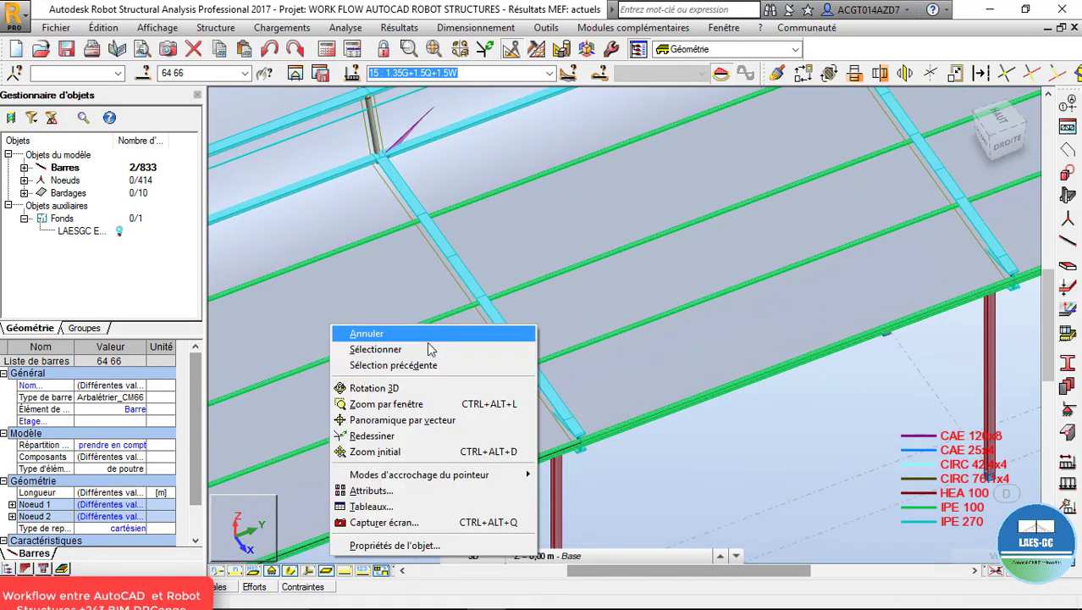
left_click(423, 349)
scroll(422, 317, "up", 5)
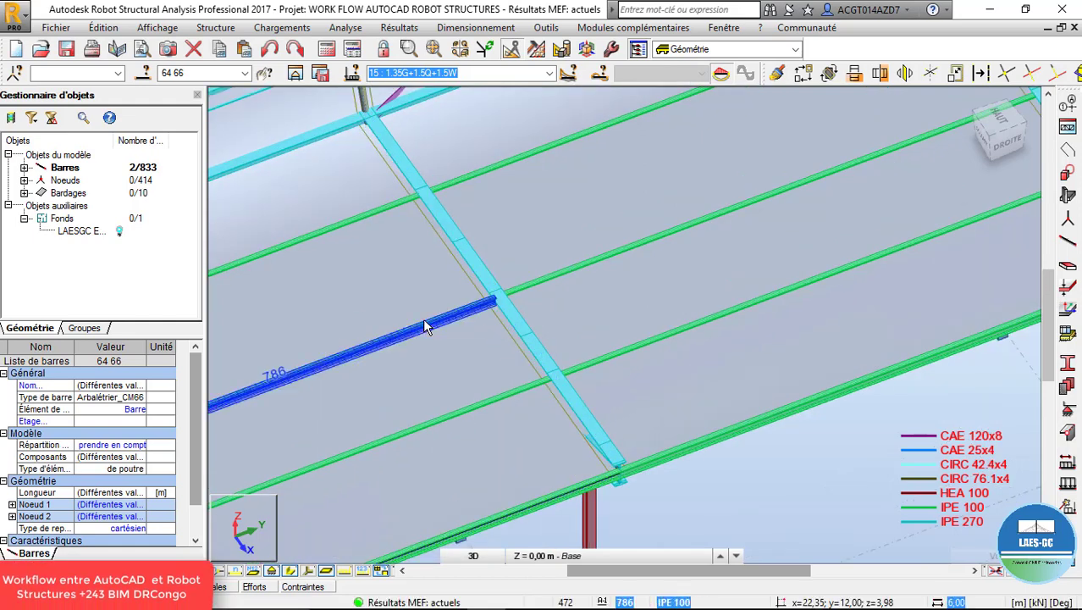
left_click(427, 330)
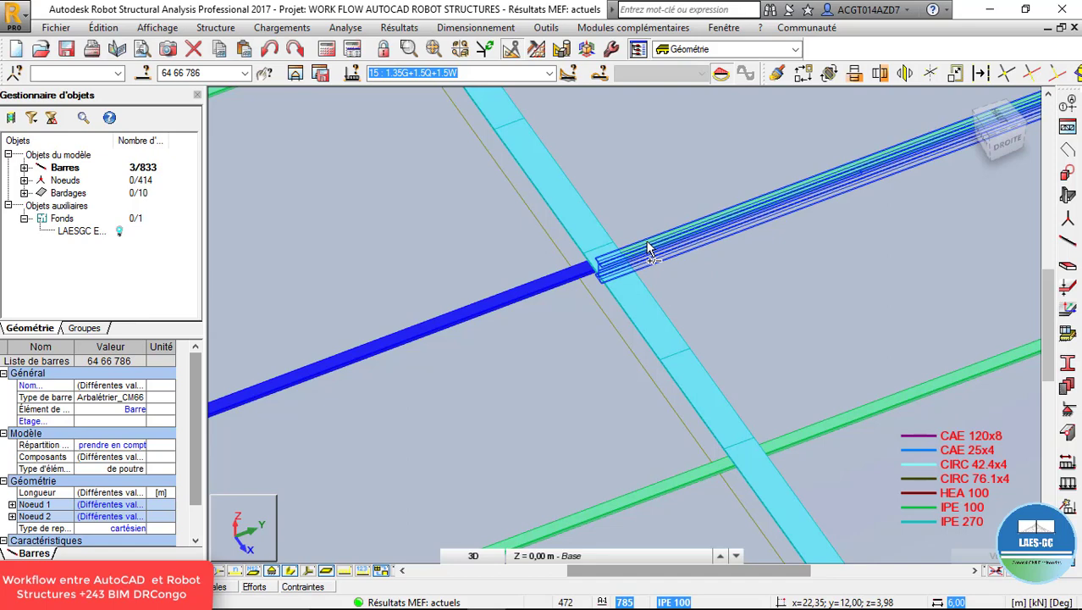
left_click(627, 281)
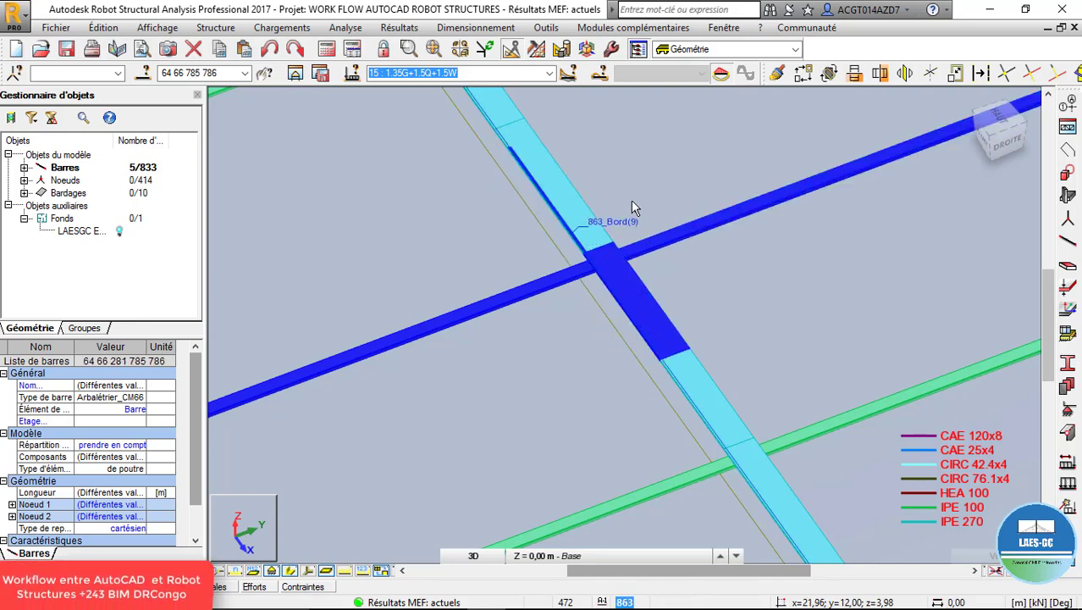
Open the steel connection design and try to create a new connection for the selected purlins and rafter segment.
left_click(476, 27)
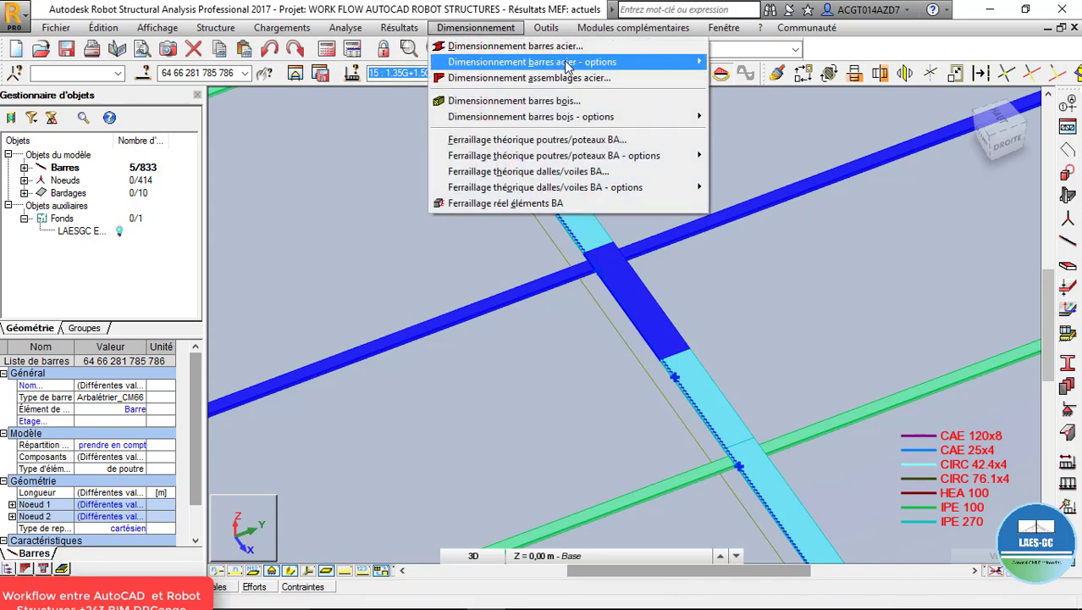
left_click(546, 78)
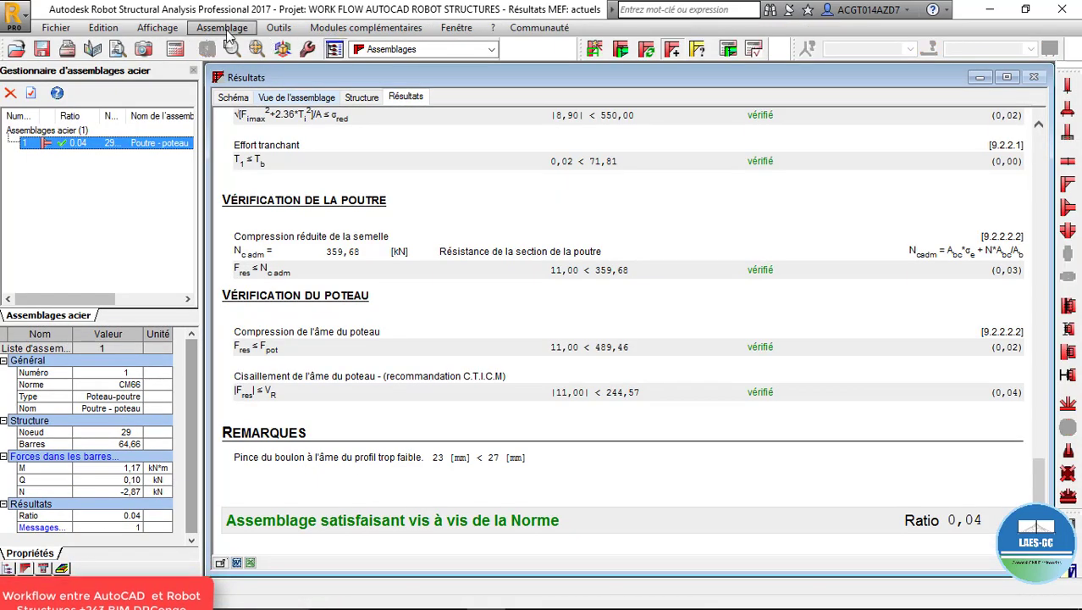
left_click(225, 28)
left_click(271, 60)
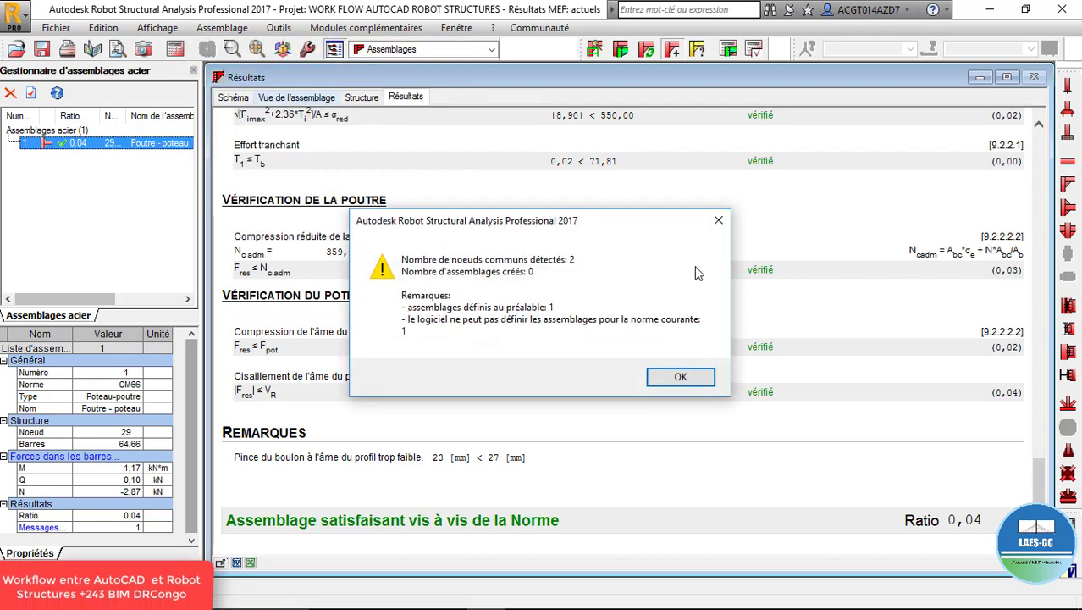
left_click(717, 220)
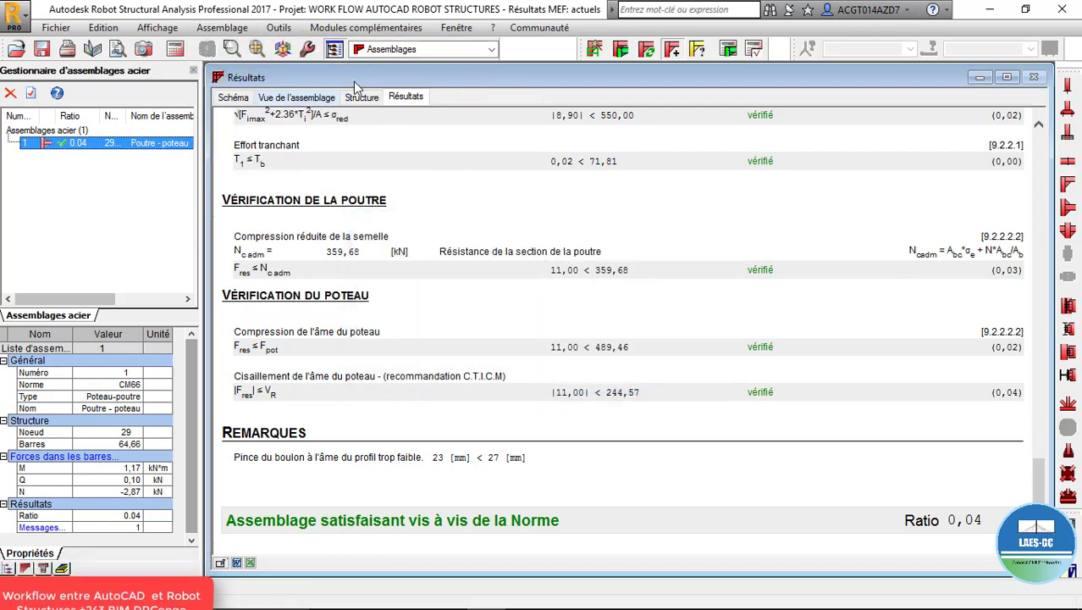
Display the structure view of the connection design and rotate the model to see the canopy roof from above.
left_click(324, 98)
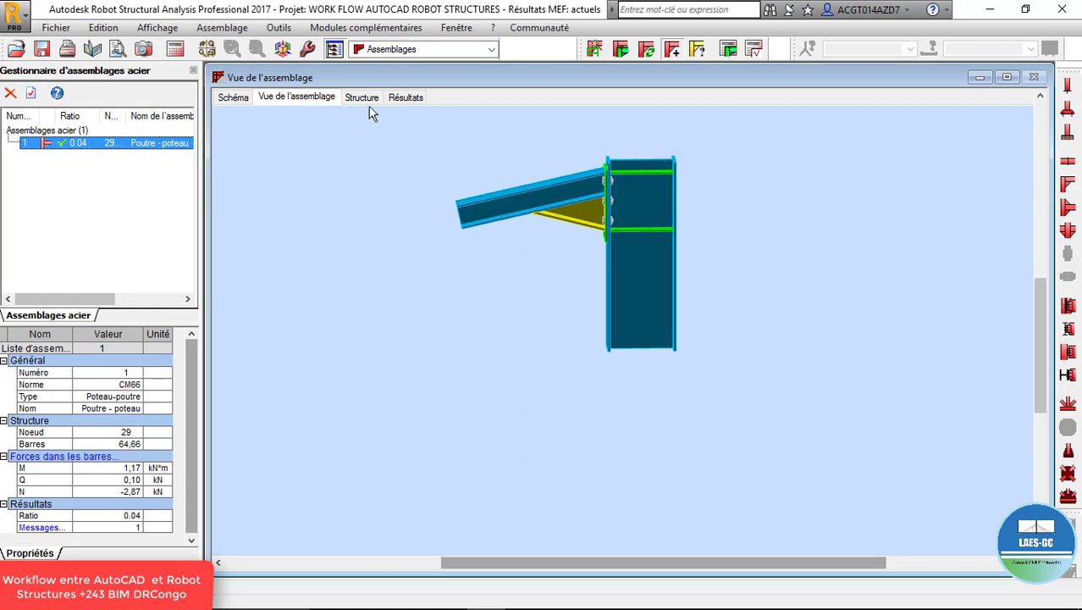
left_click(361, 98)
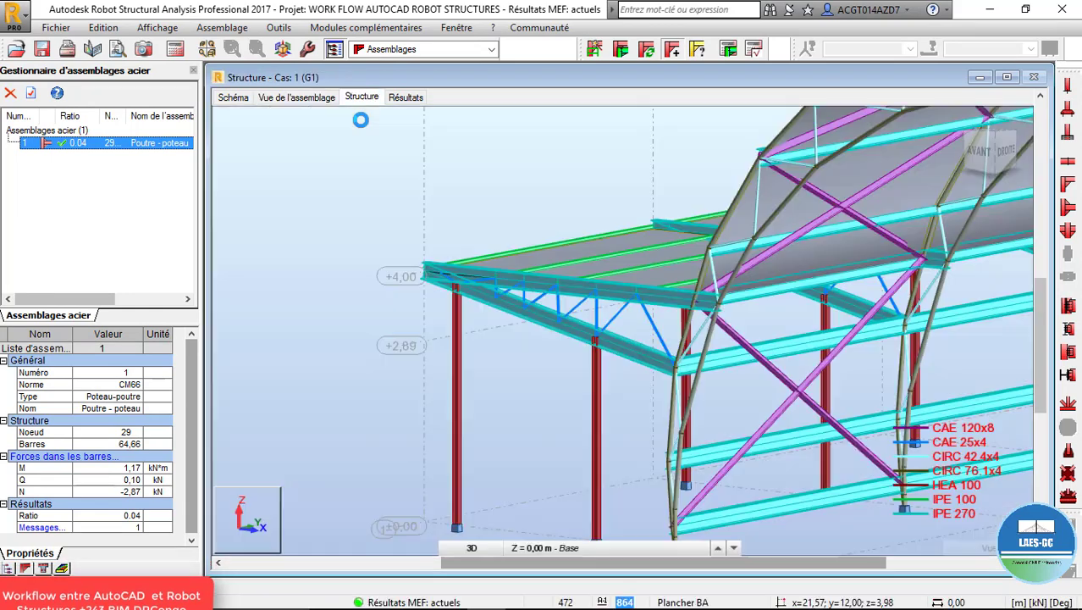
scroll(442, 334, "down", 2)
right_click(324, 218)
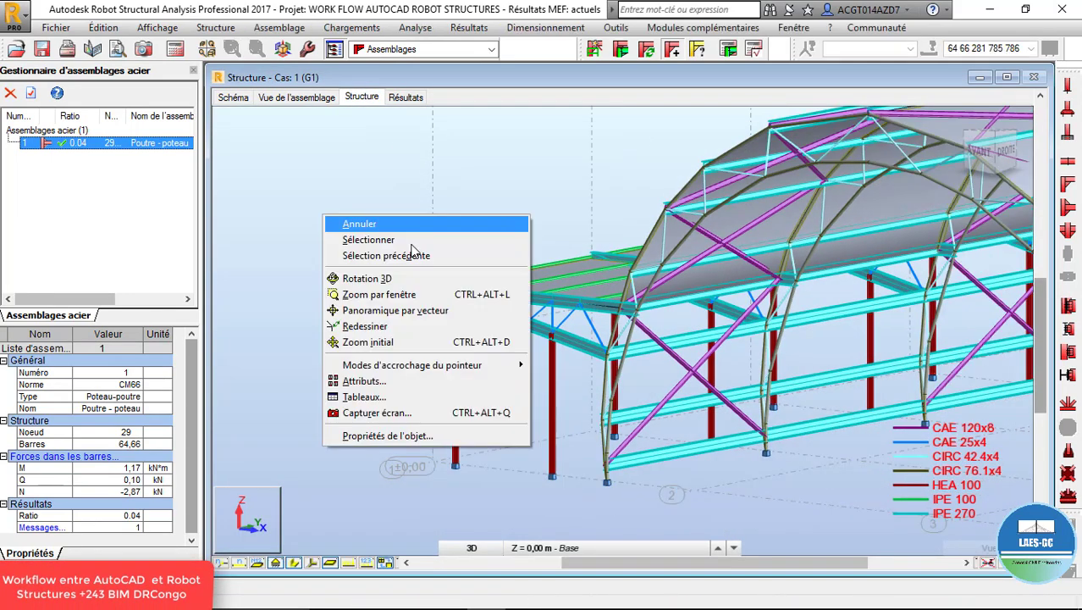
left_click(393, 280)
left_click_drag(415, 253, 499, 281)
scroll(640, 298, "up", 5)
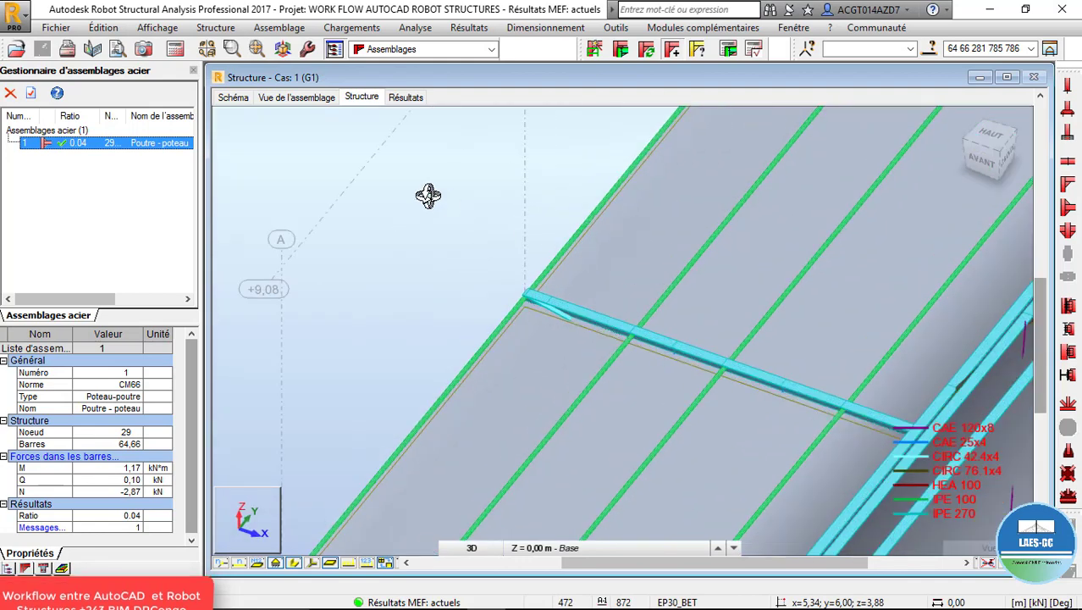
Clear the selection and select only the rafter segment 228 and the adjoining IPE 100 purlin 771.
right_click(327, 197)
left_click(490, 224)
left_click(672, 282)
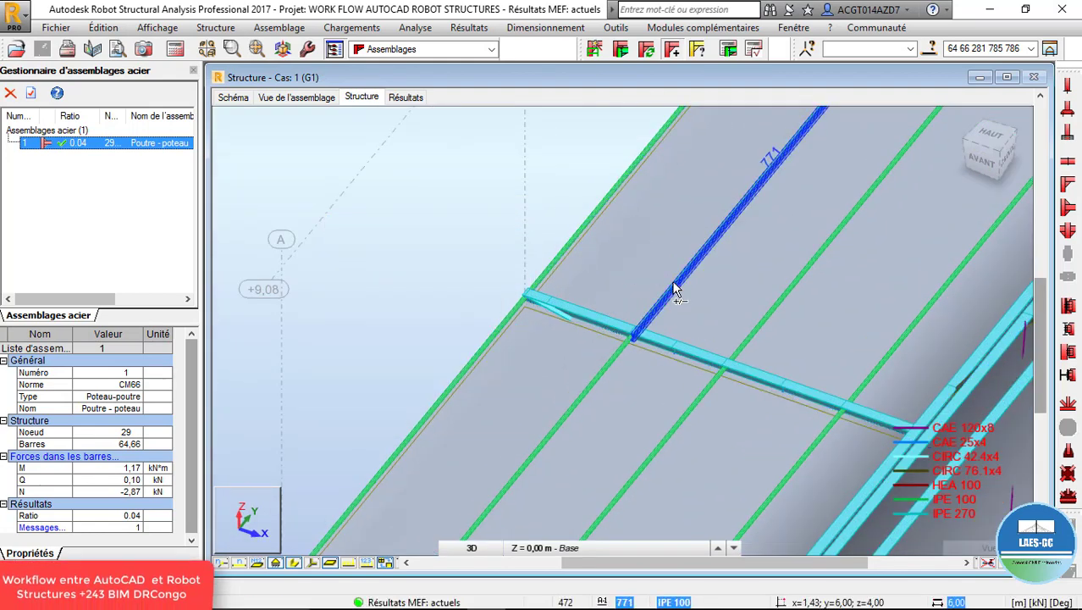
left_click(616, 363)
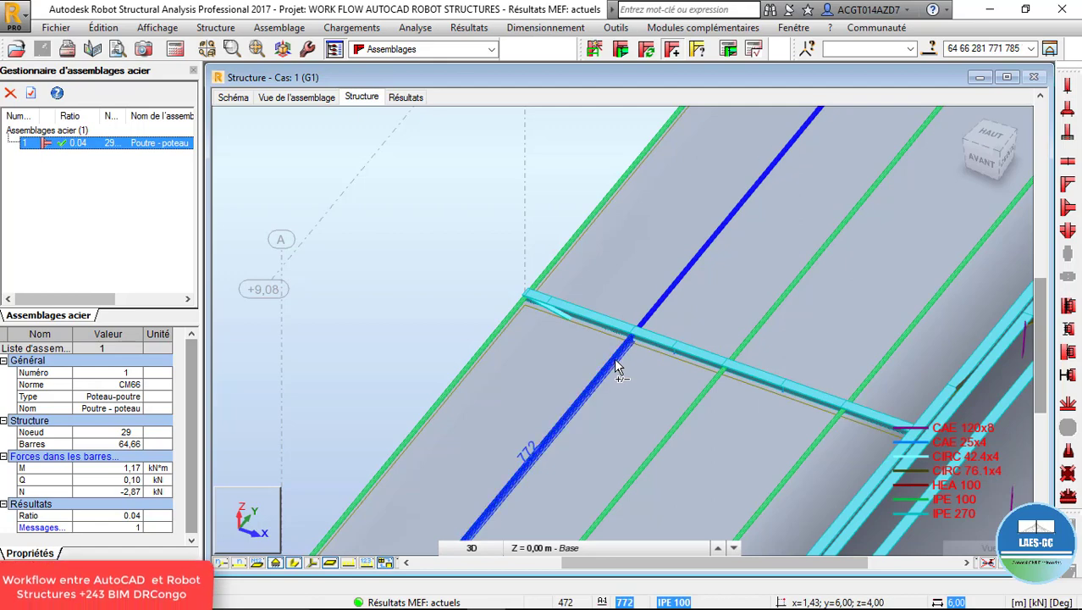
left_click(618, 322)
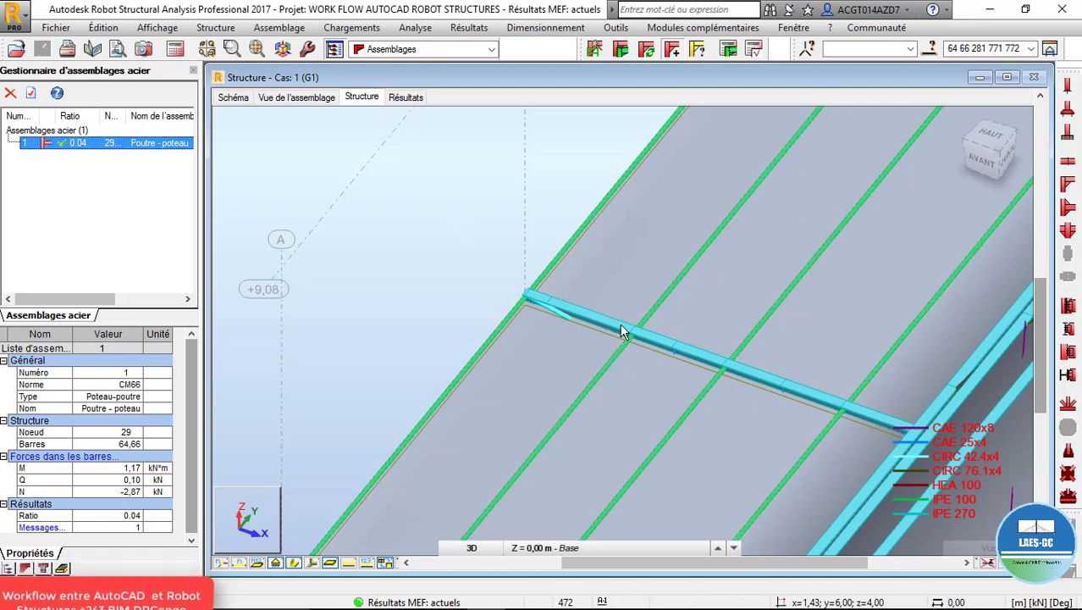
left_click(624, 333)
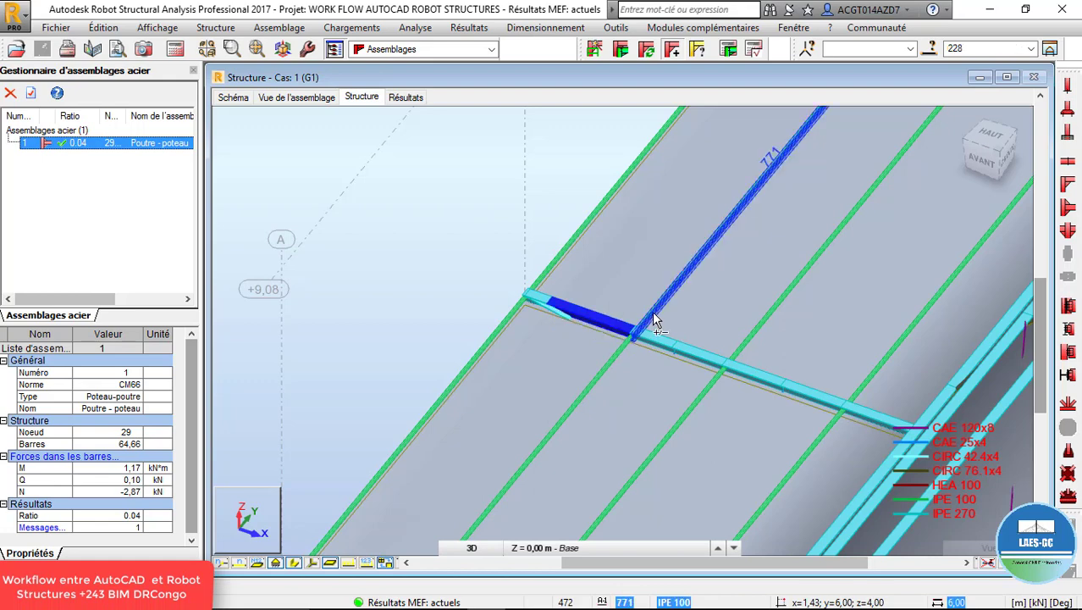
left_click(653, 314)
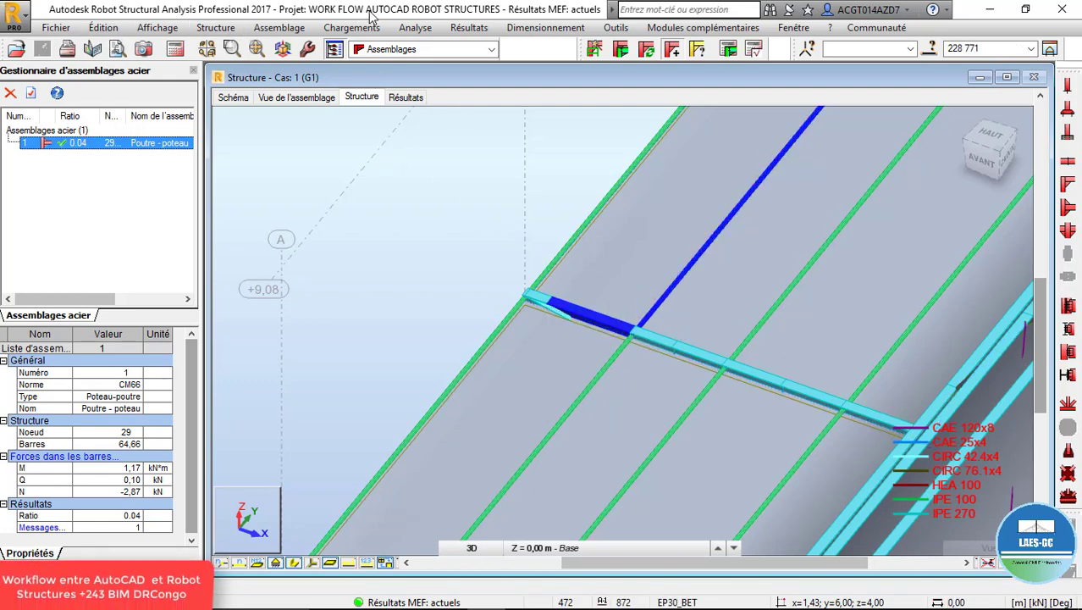
Try to create a new connection between rafter segment 228 and purlin 771.
left_click(545, 27)
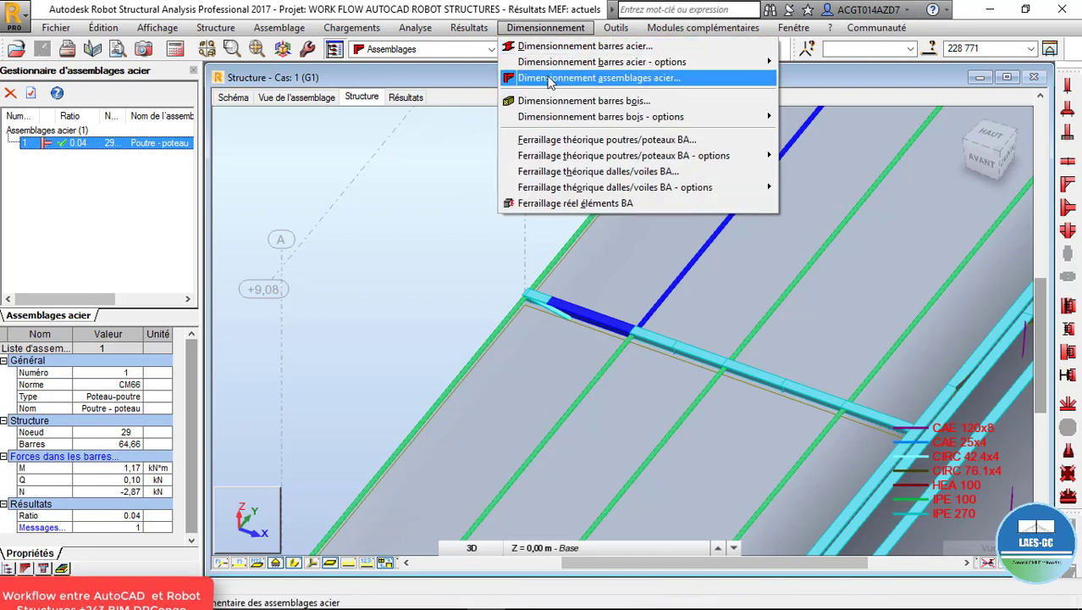
left_click(514, 77)
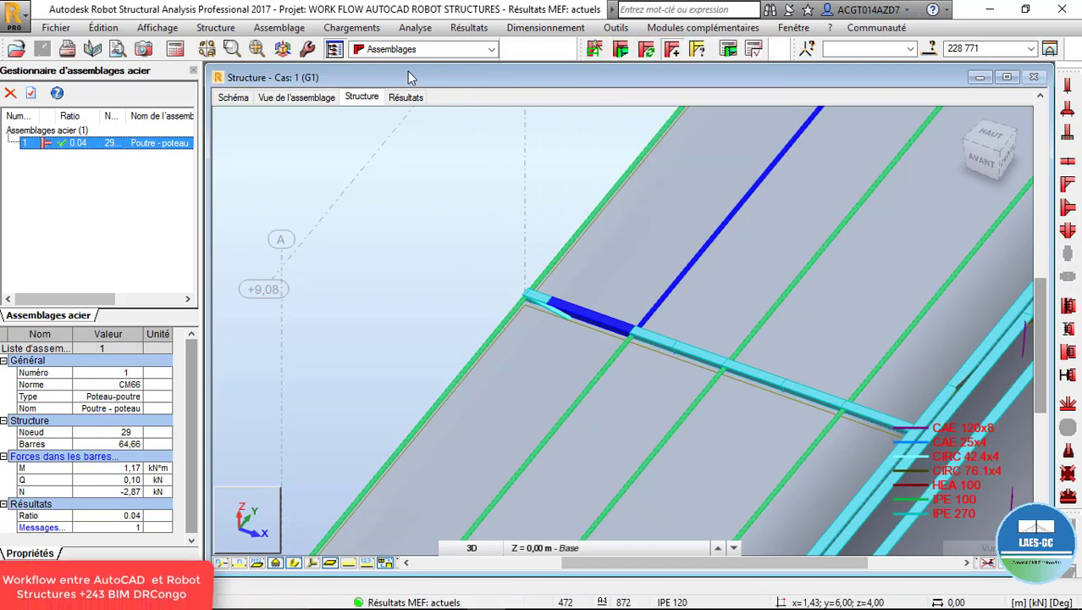
left_click(270, 27)
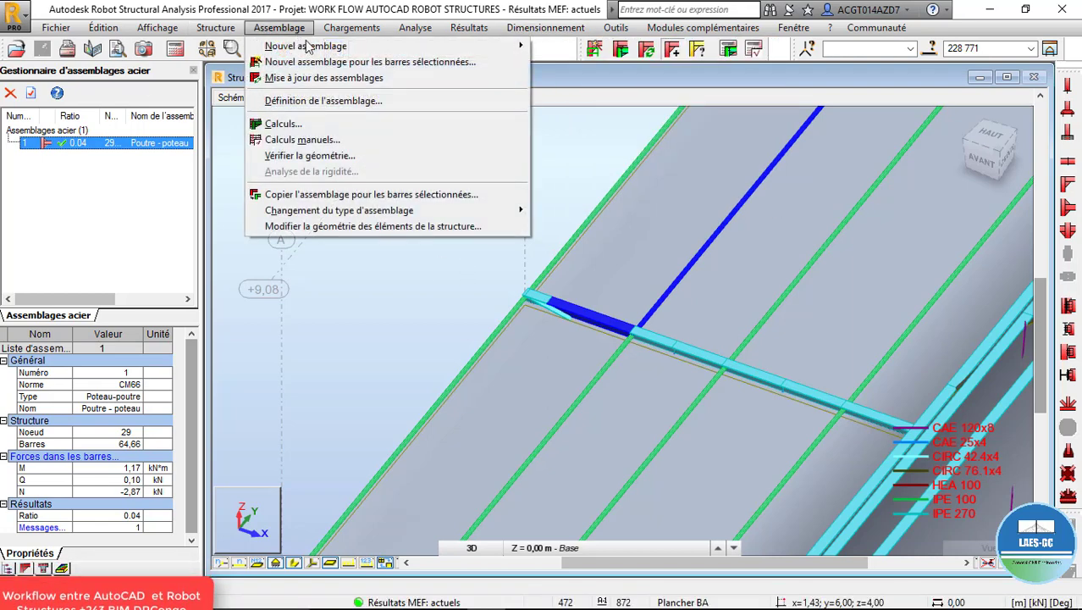
left_click(337, 64)
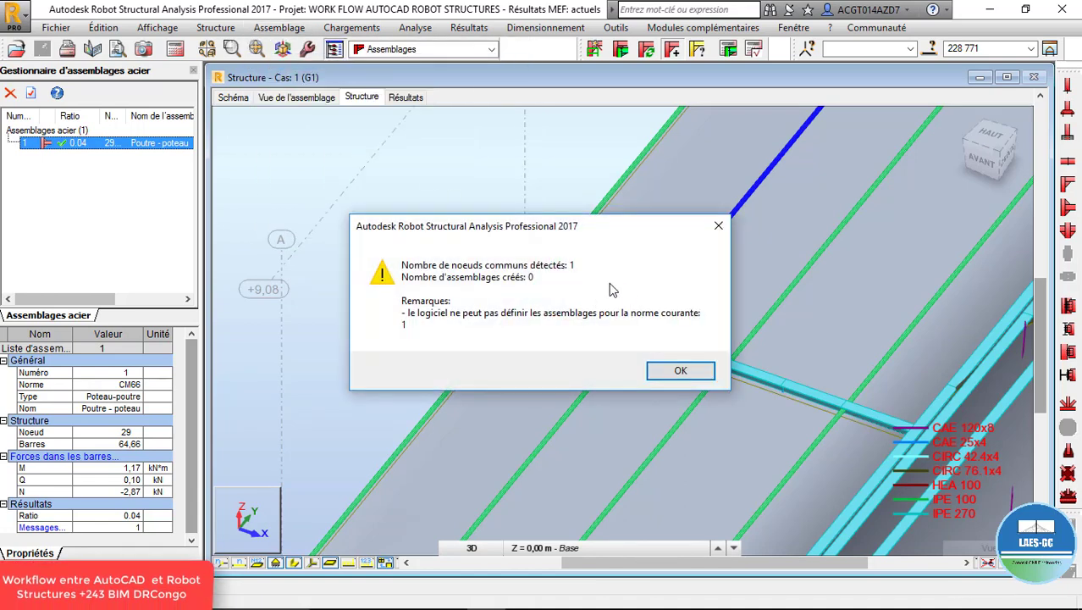
left_click(717, 225)
Clear the selection, view the canopy from its outer edge, and select the IPE 100 edge purlin 777 in the front bay.
scroll(508, 242, "down", 3)
right_click(327, 228)
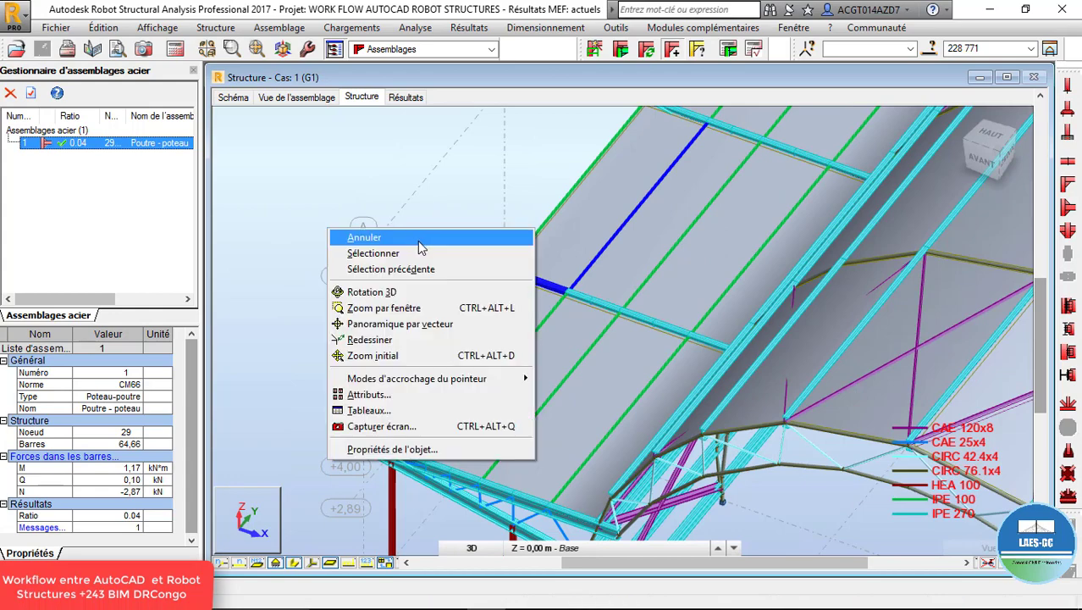
left_click(364, 285)
left_click_drag(474, 270, 527, 291)
right_click(527, 291)
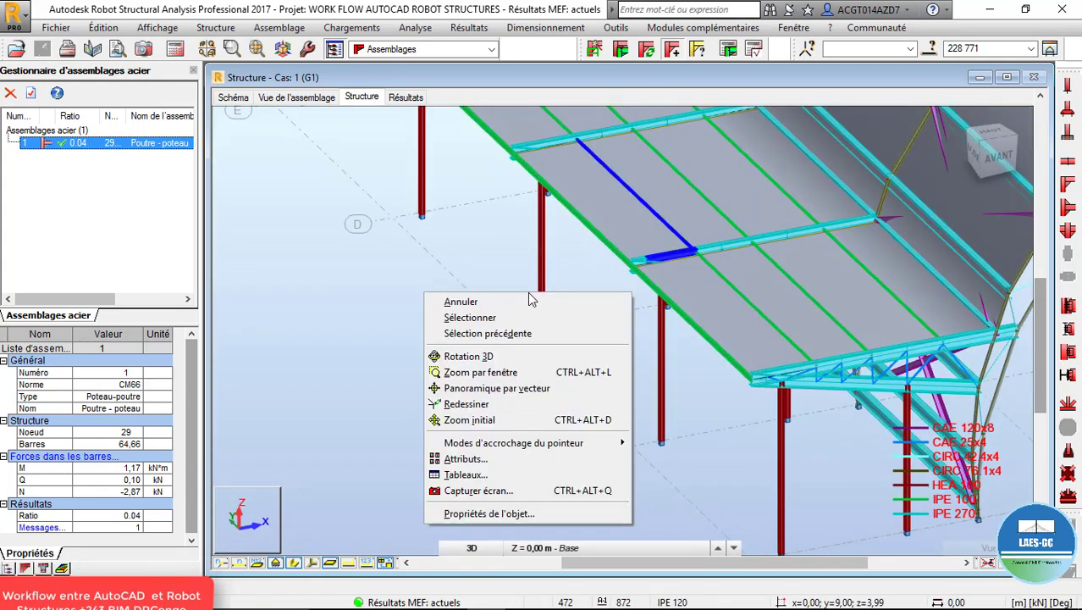
left_click(517, 297)
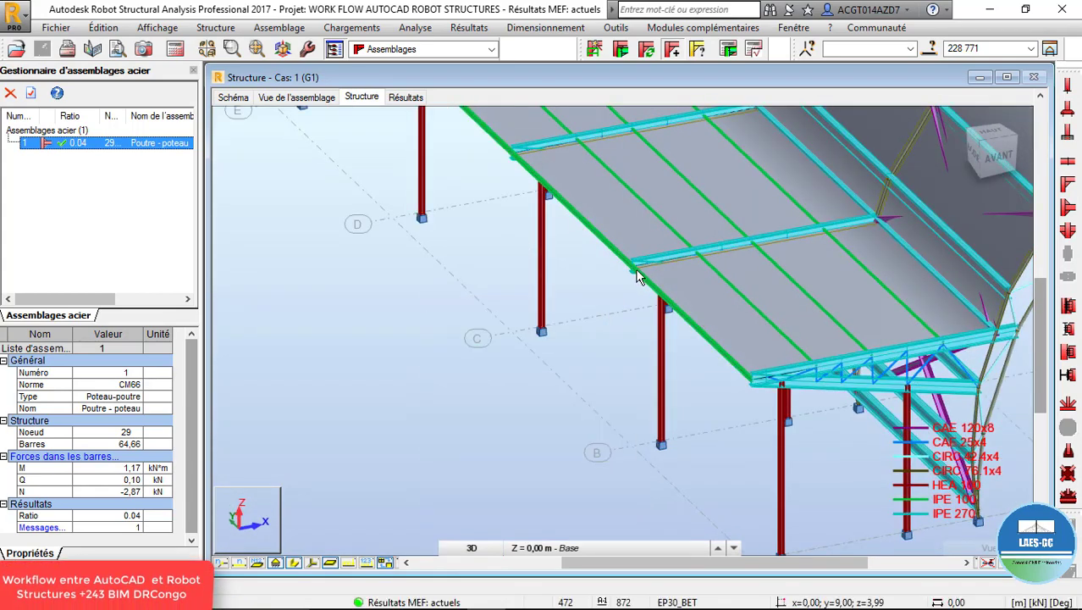
scroll(639, 266, "up", 3)
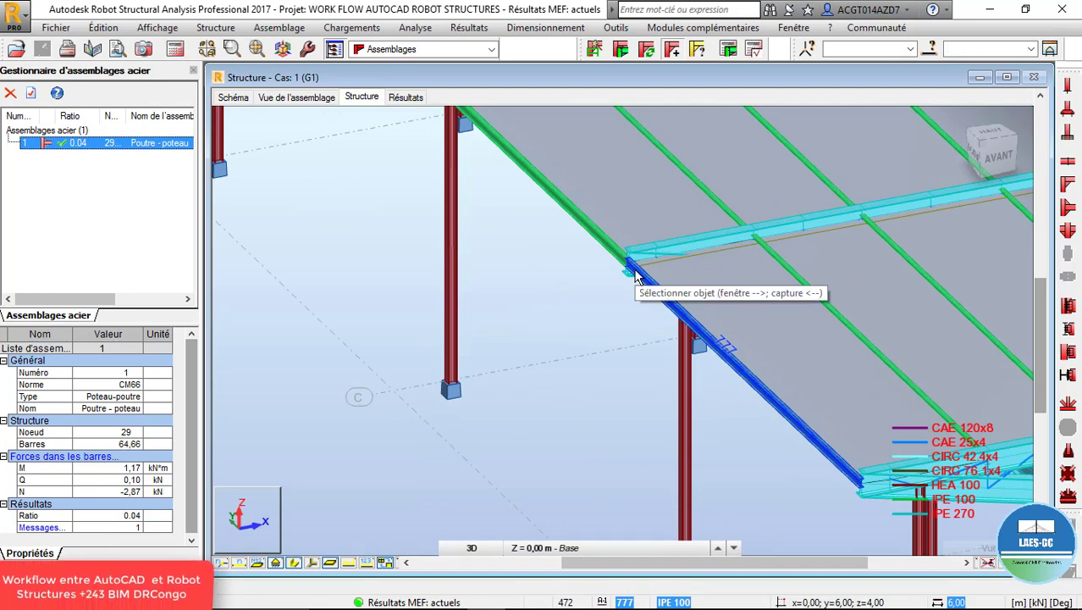
left_click(644, 253)
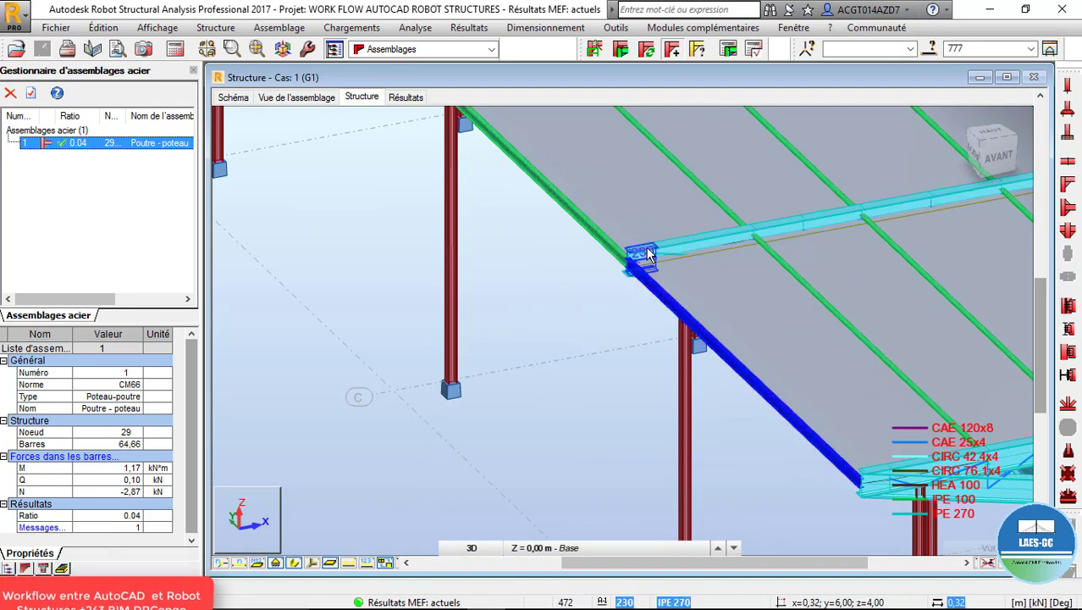
Replace the selection with the IPE 270 purlin 723 in the front bay of the arched roof.
scroll(682, 378, "down", 5)
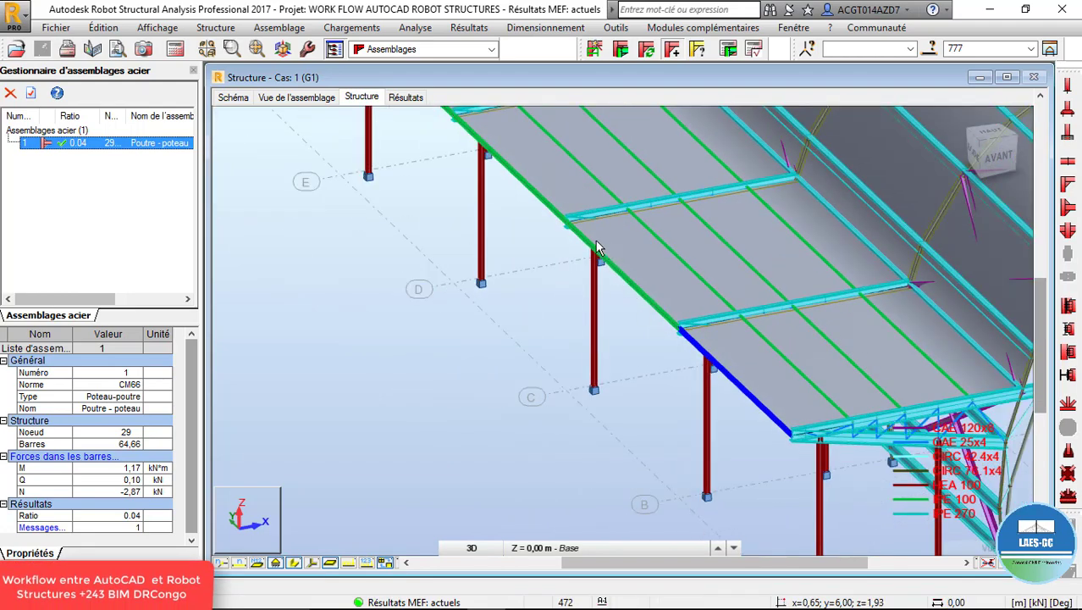
scroll(451, 316, "down", 4)
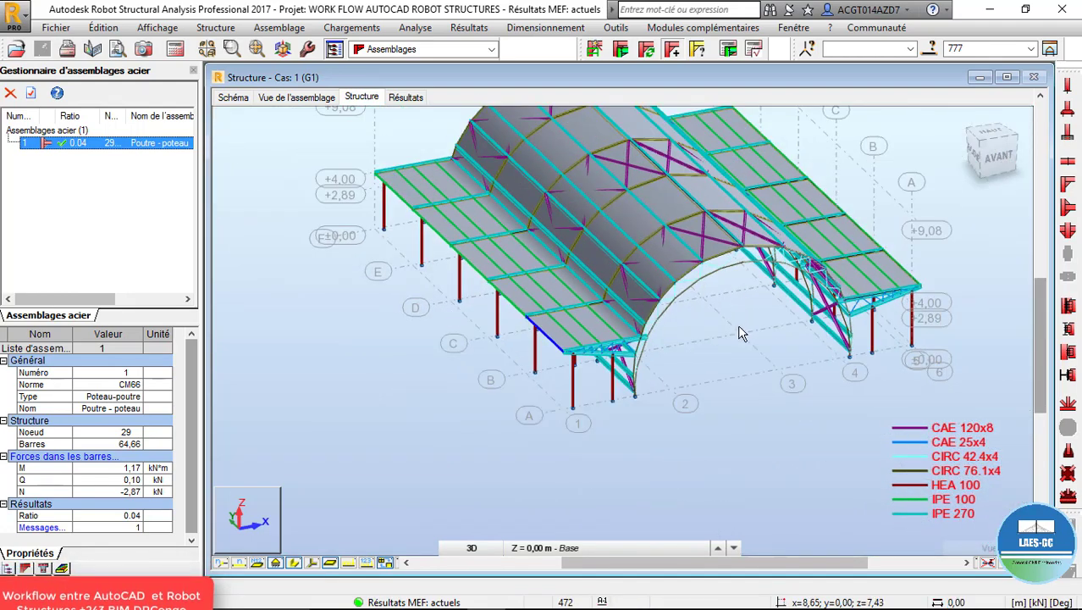
right_click(737, 326)
left_click(669, 370)
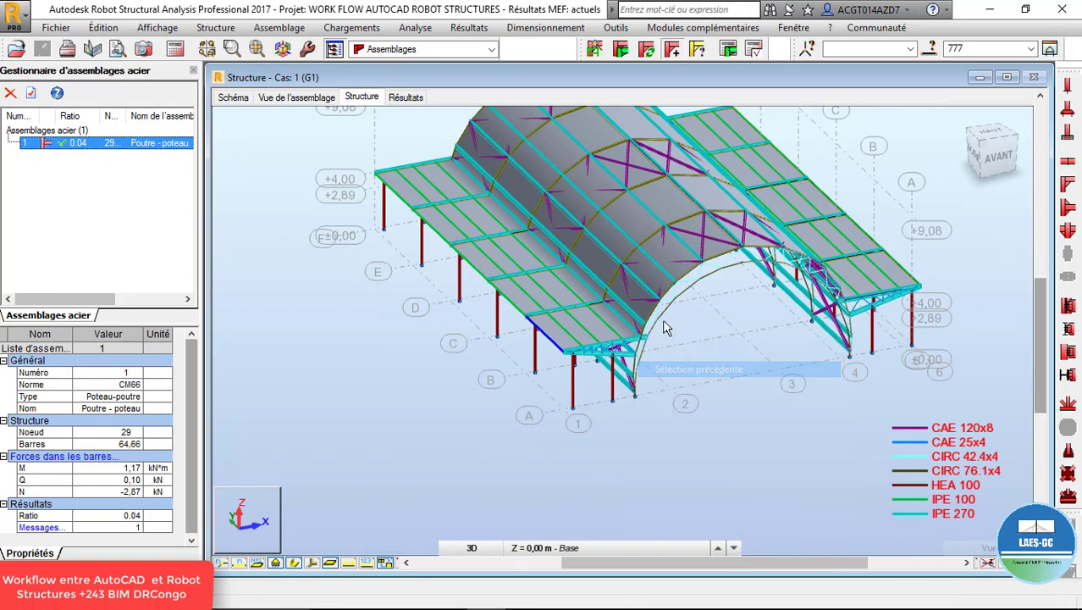
scroll(624, 240, "up", 8)
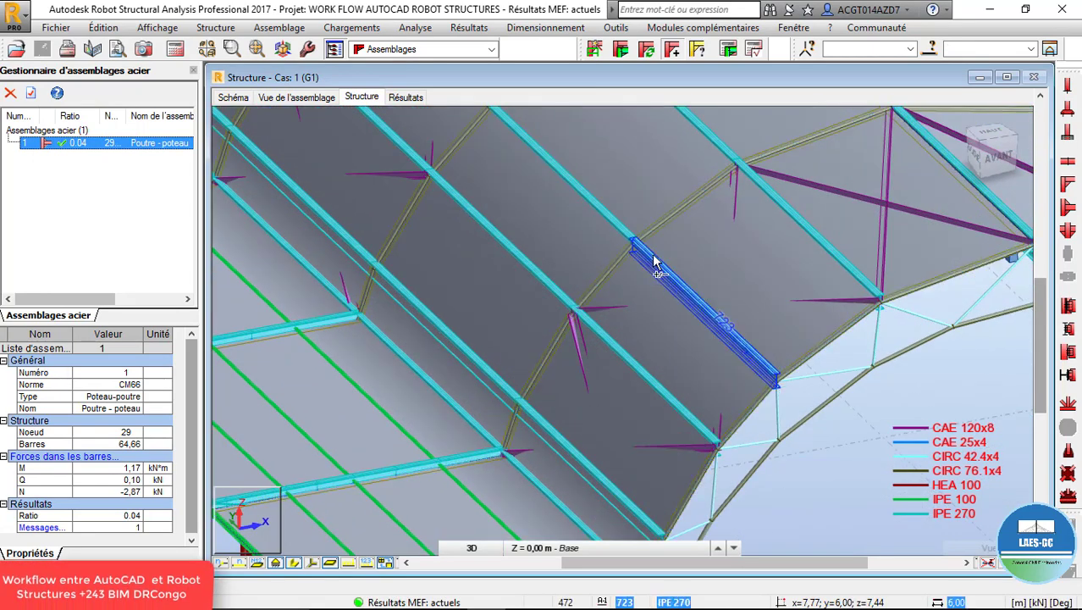
left_click(654, 262)
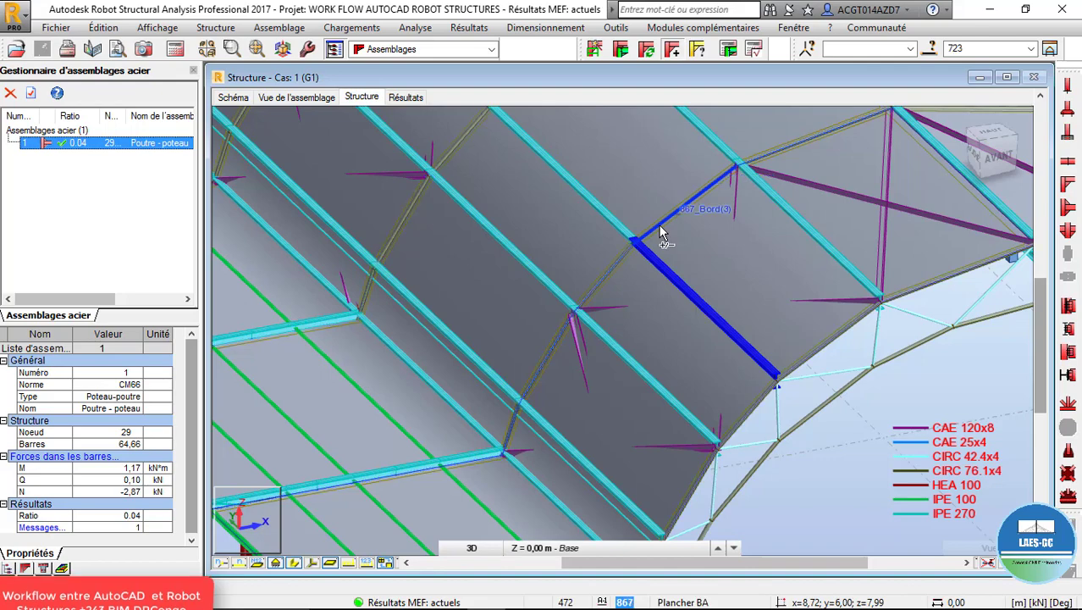
Add the CIRC 76.1x4 arch segment 180, which meets the end of purlin 723, to the selection.
scroll(658, 224, "up", 6)
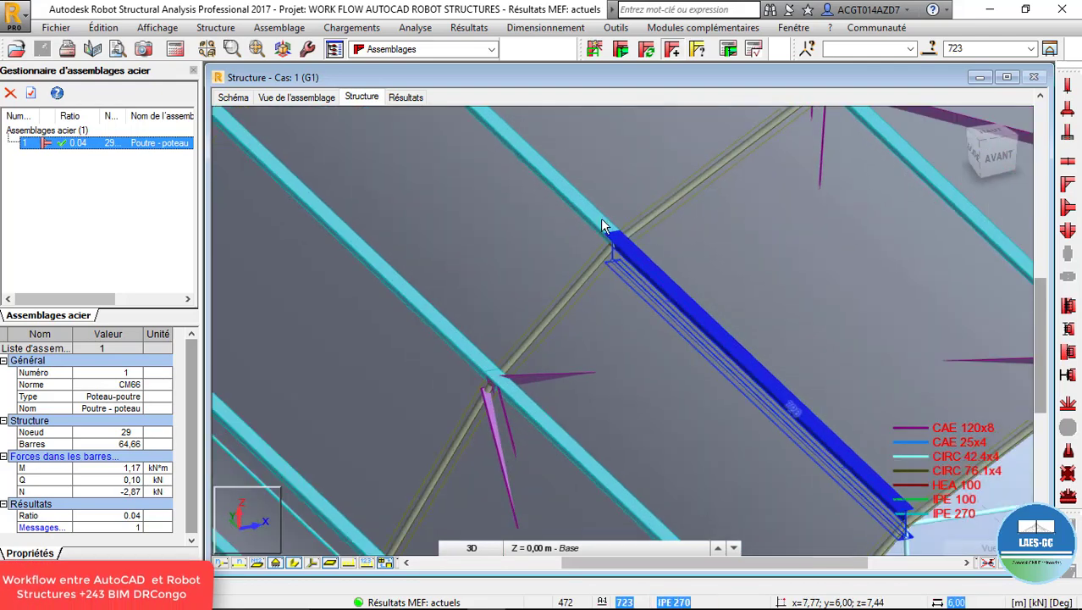
scroll(737, 330, "down", 5)
right_click(865, 503)
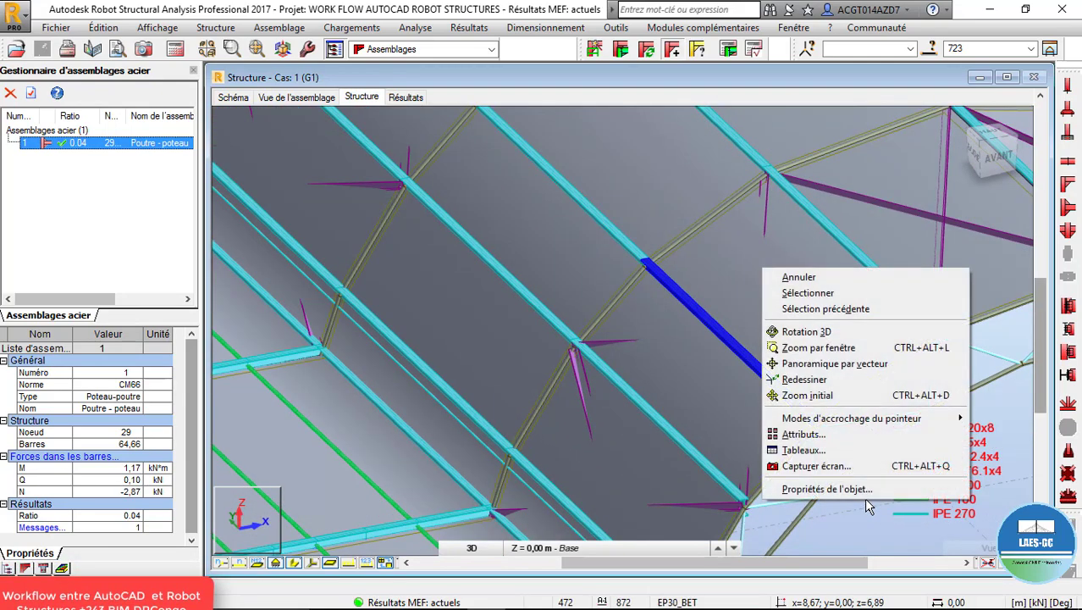
left_click(806, 331)
left_click_drag(806, 331, 667, 313)
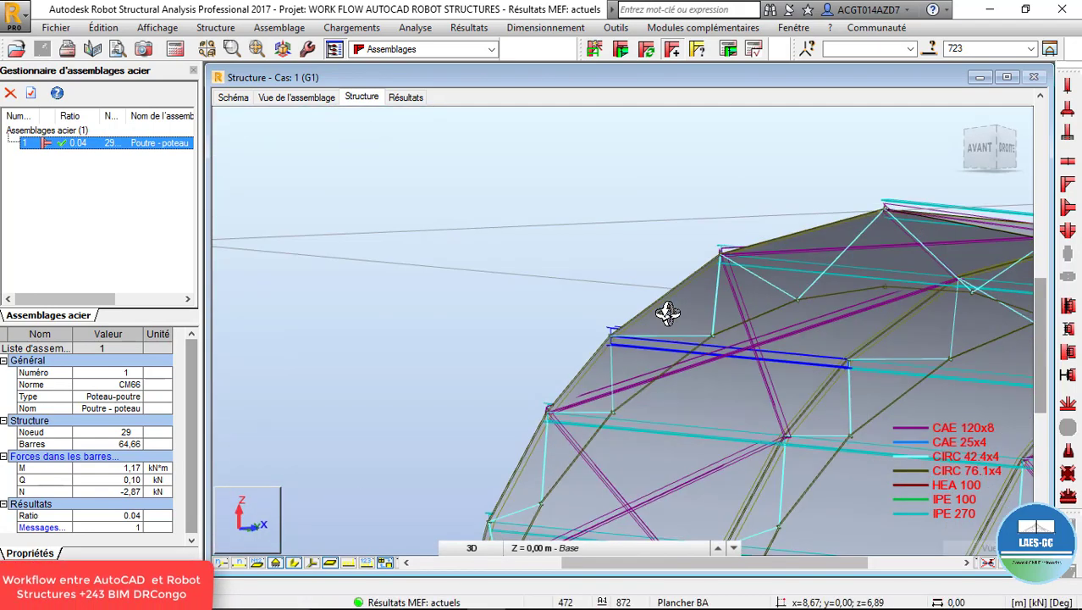
scroll(790, 372, "up", 4)
right_click(721, 348)
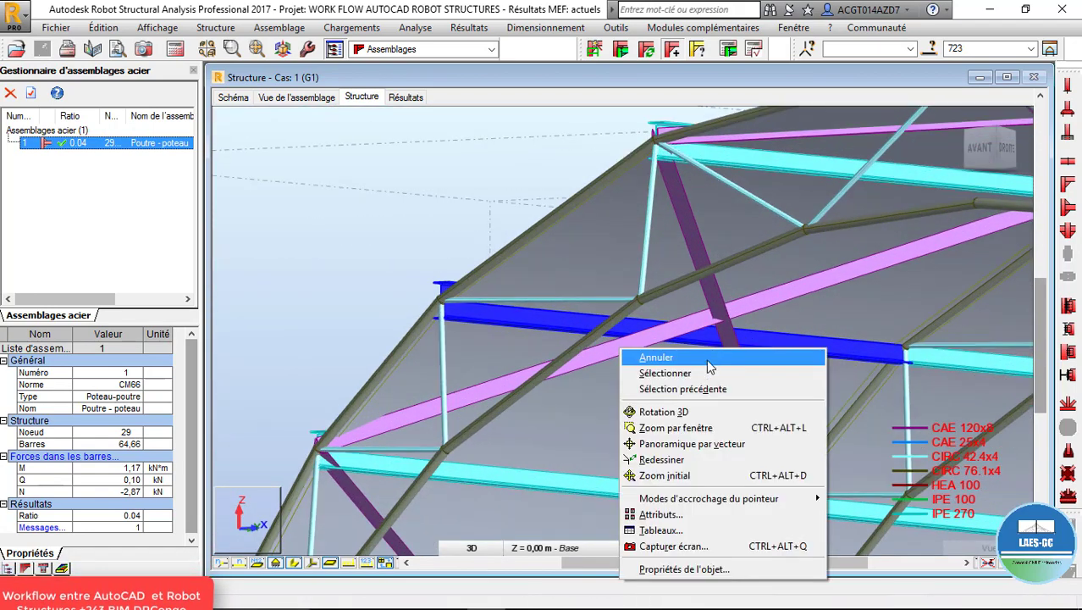
left_click(745, 372)
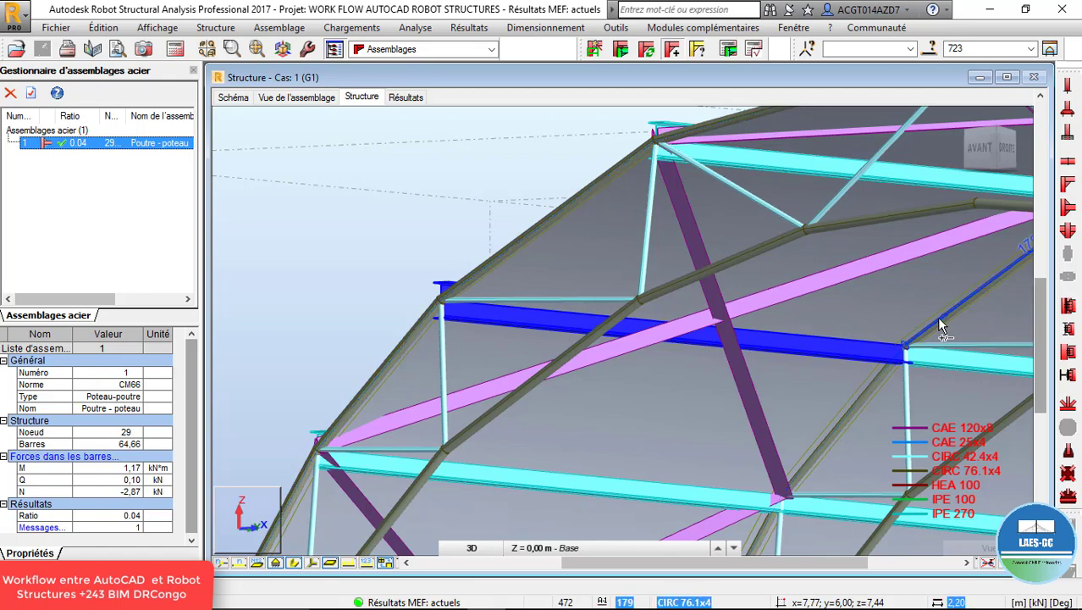
scroll(936, 320, "up", 5)
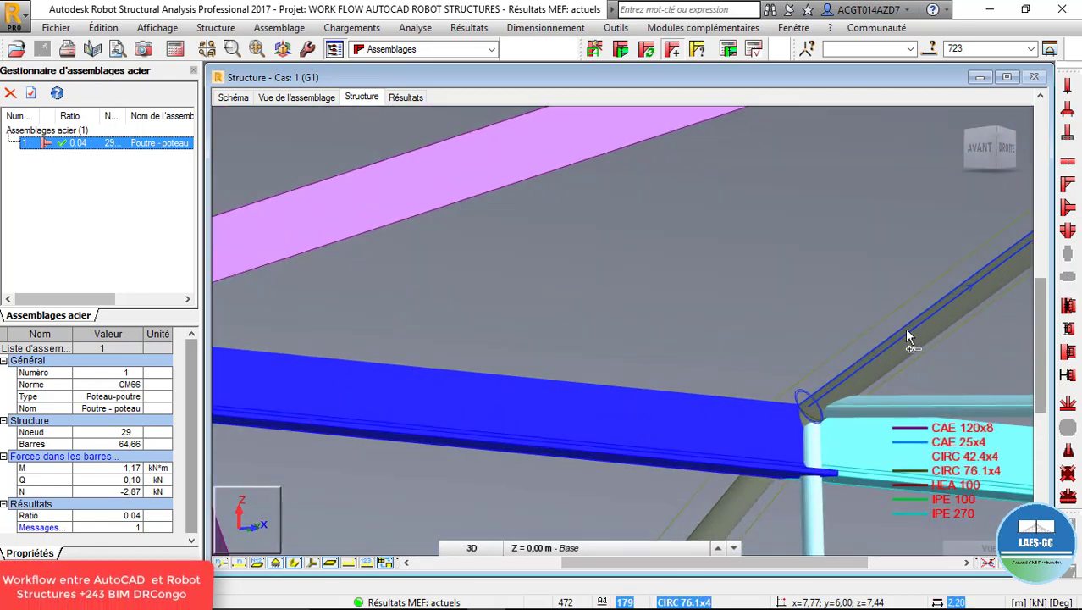
middle_click_drag(710, 188, 748, 455, "shift")
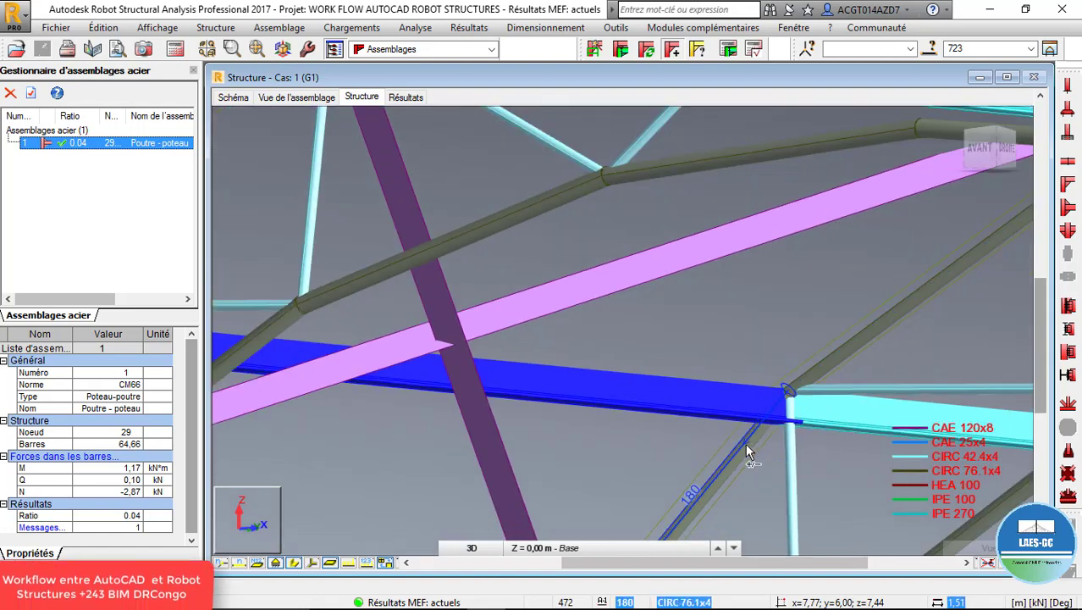
left_click(746, 444, "ctrl")
scroll(699, 311, "down", 1)
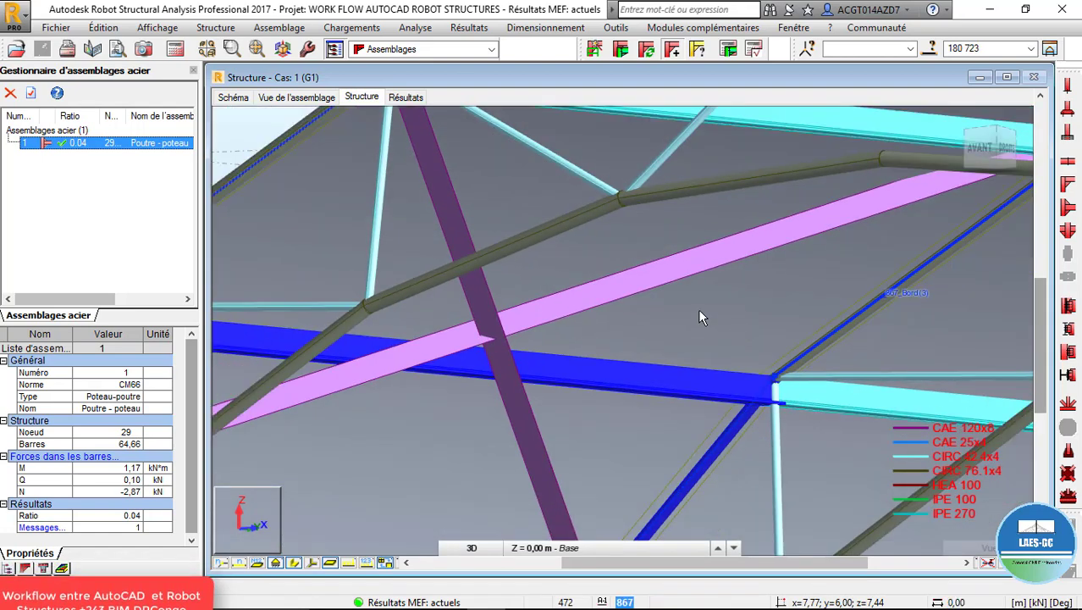
scroll(699, 313, "down", 1)
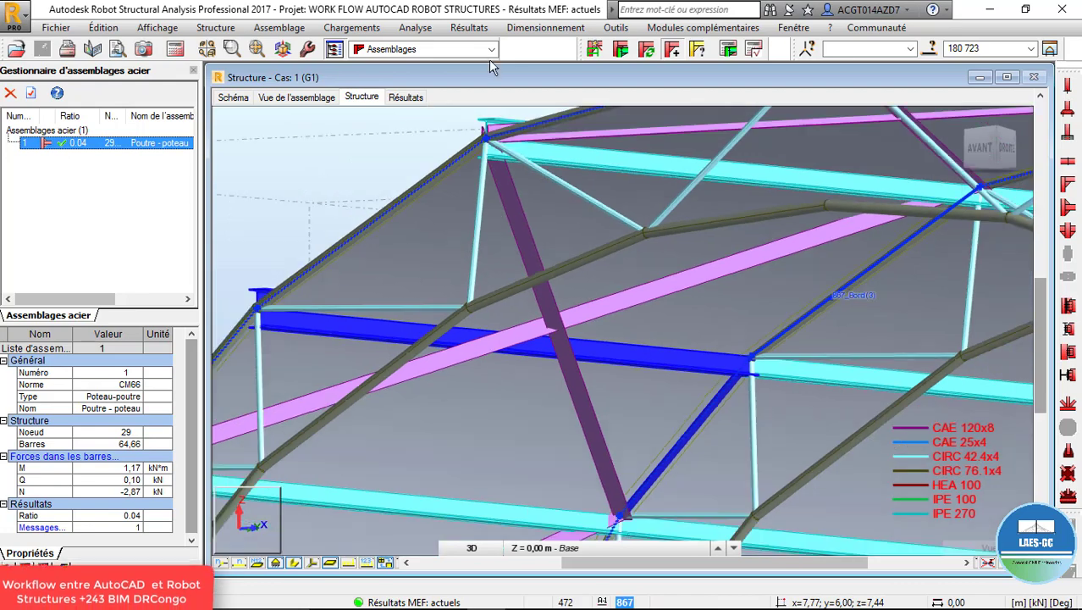
Try to create a new connection between arch segment 180 and purlin 723.
left_click(278, 27)
left_click(305, 61)
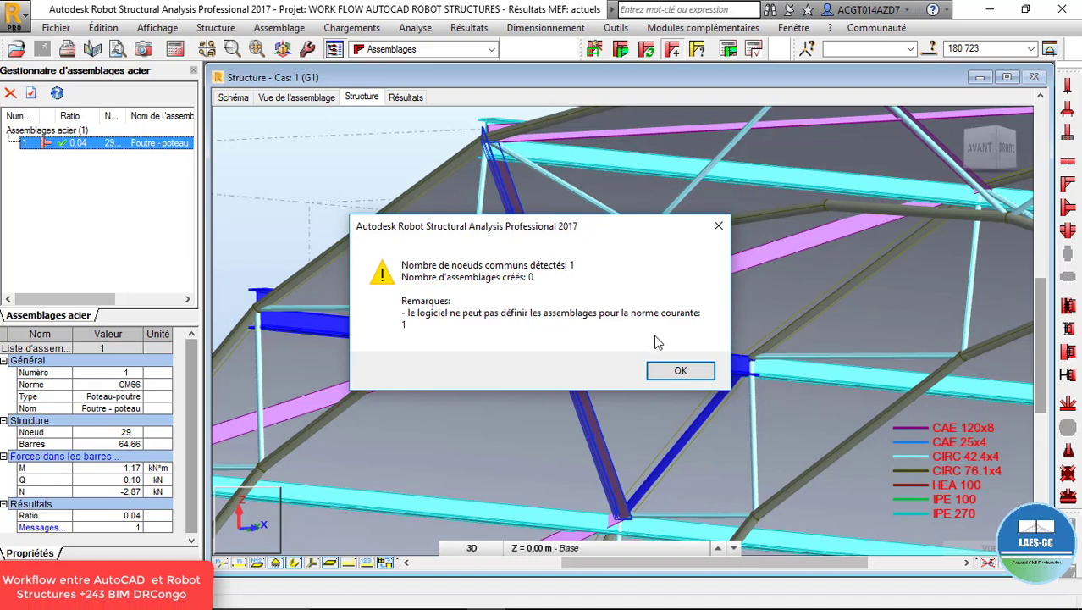
left_click(785, 324)
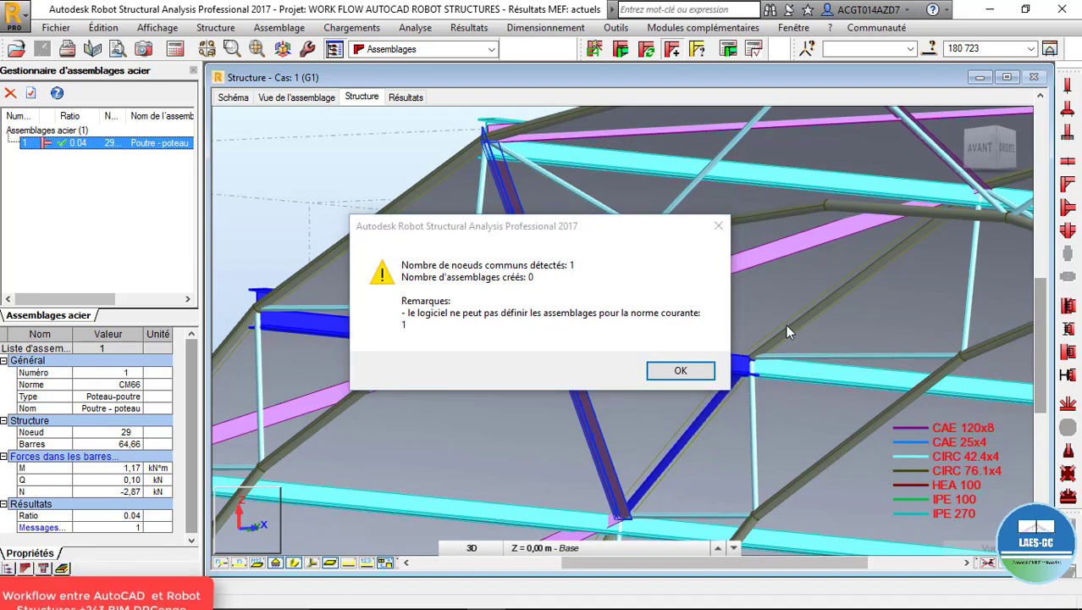
left_click(682, 373)
Replace the selection with the CIRC 42.4x4 diagonal 21 and the CIRC 76.1x4 chord segment 11 of the front arch truss.
middle_click_drag(697, 366, 358, 164, "shift")
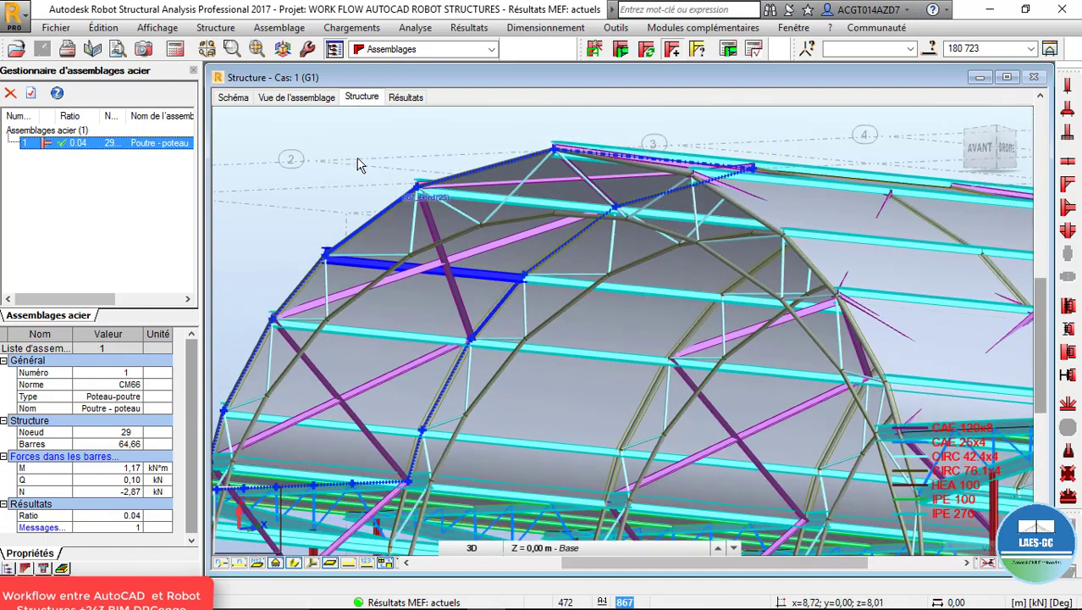
right_click(243, 156)
left_click(354, 223)
left_click_drag(354, 222, 519, 271)
right_click(420, 278)
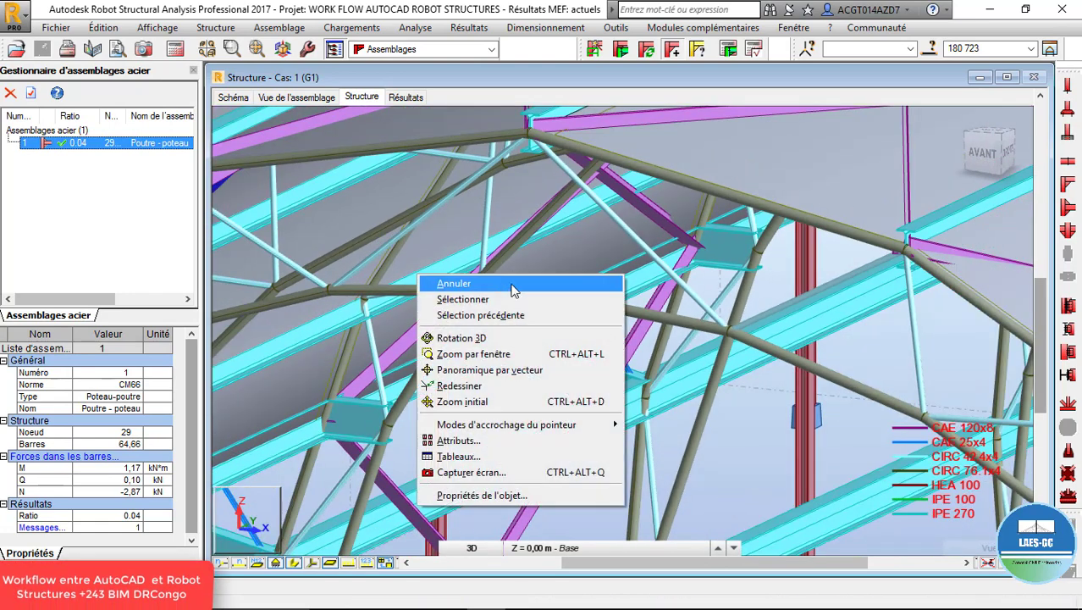
left_click(495, 298)
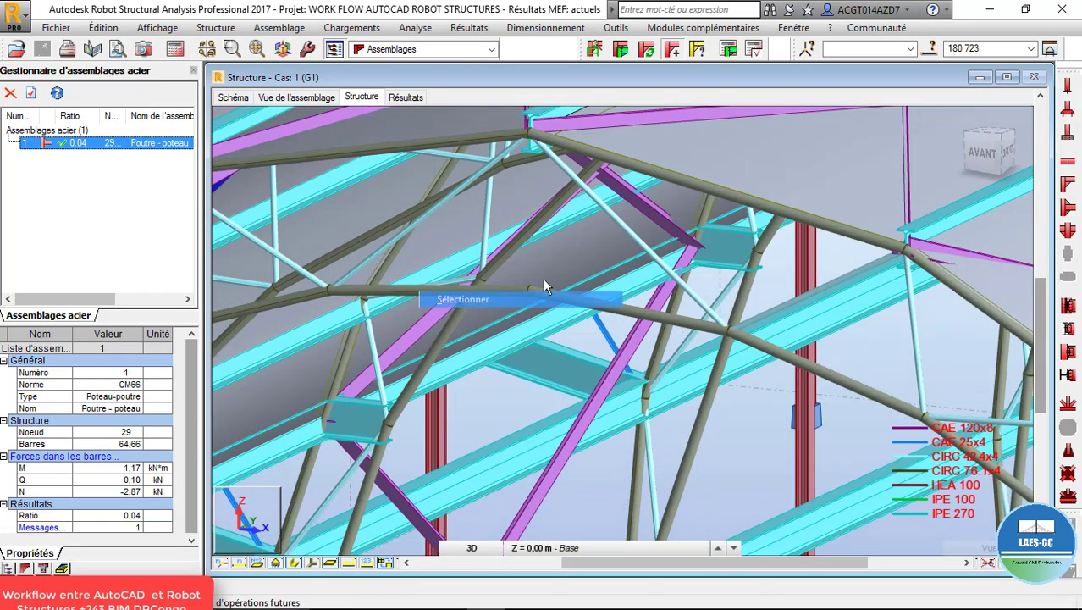
left_click(621, 231)
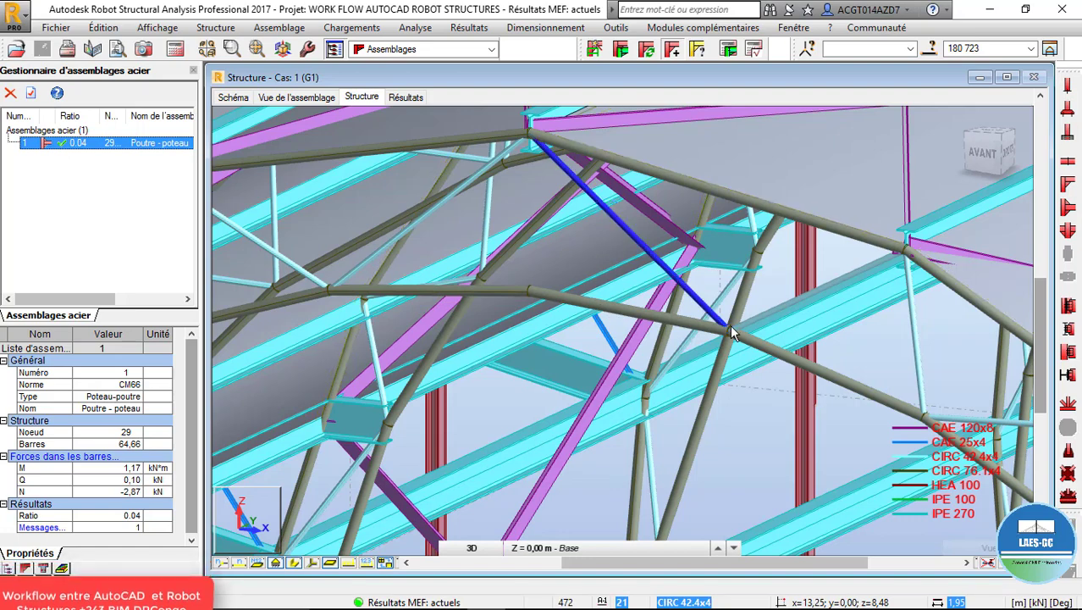
scroll(732, 332, "up", 3)
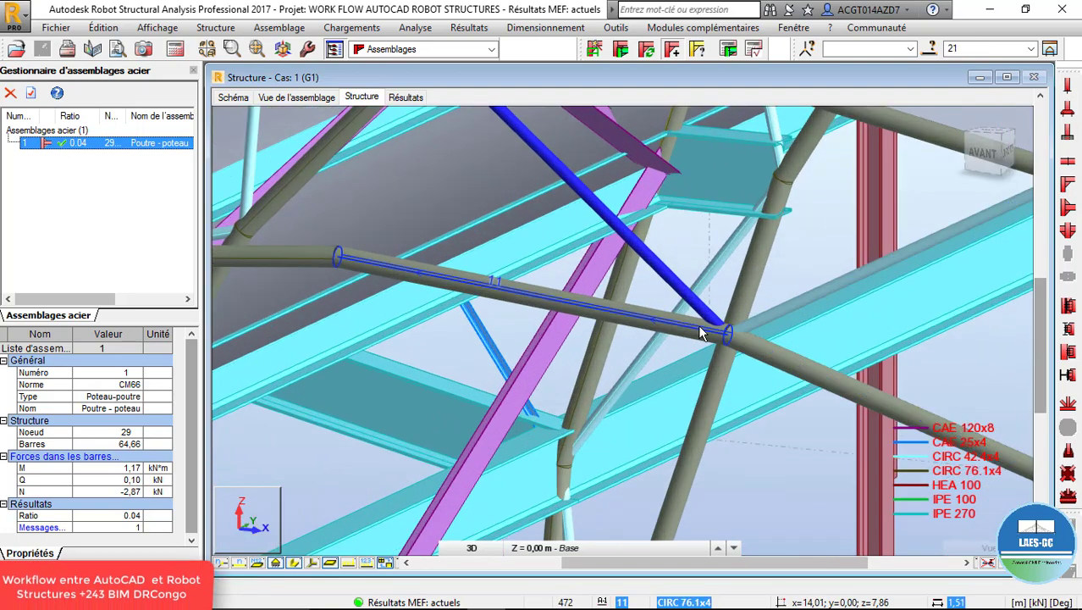
left_click(699, 332, "ctrl")
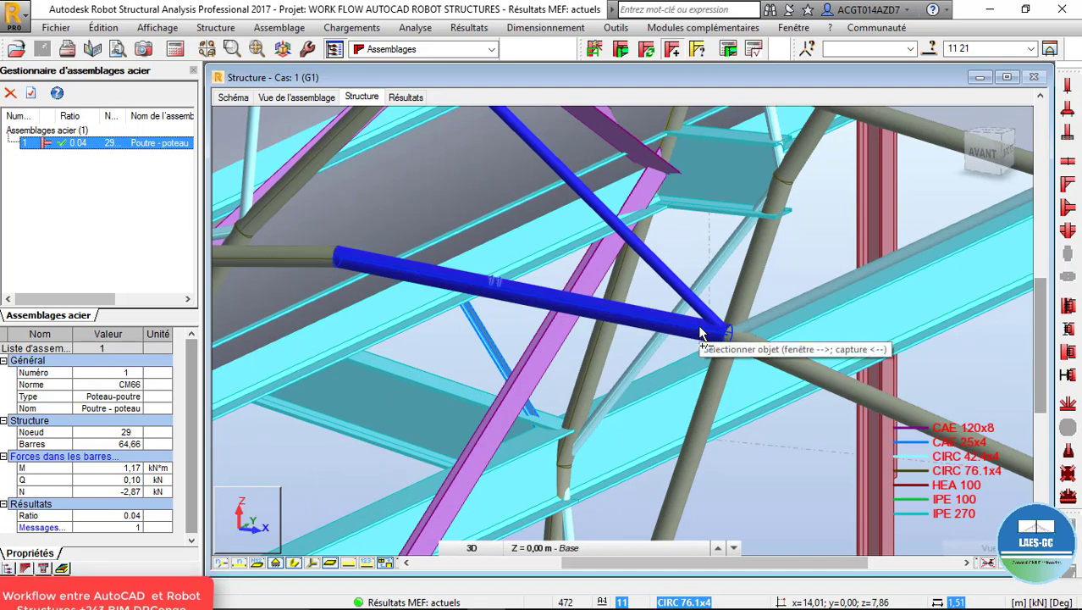
Create a new connection between chord 11 and diagonal 21, and bring the joint into view beside its definition dialog.
left_click(352, 28)
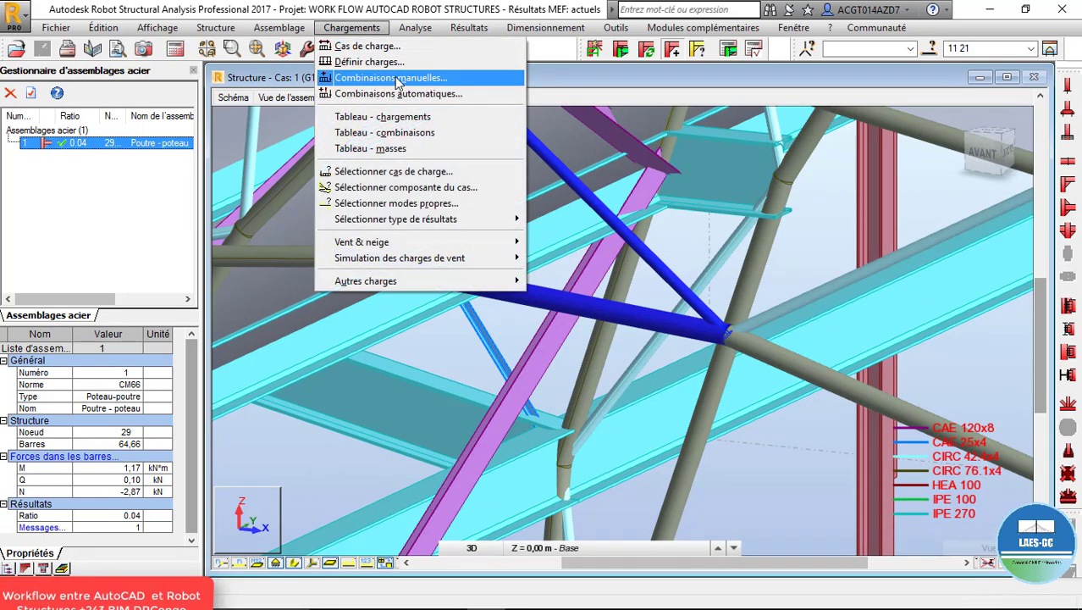
mouse_move(257, 29)
left_click(318, 62)
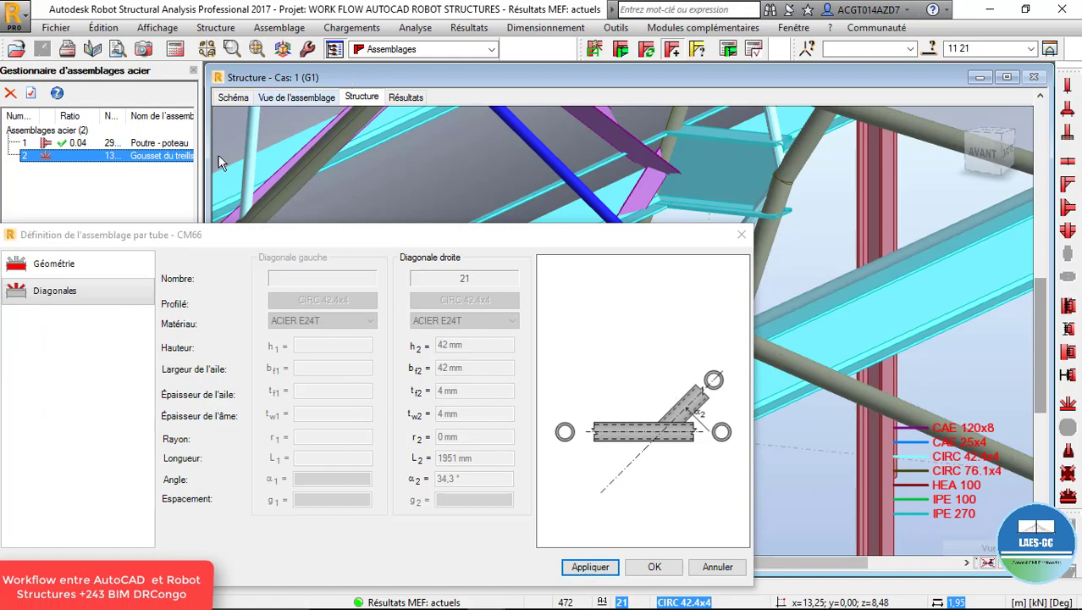
left_click_drag(350, 235, 414, 202)
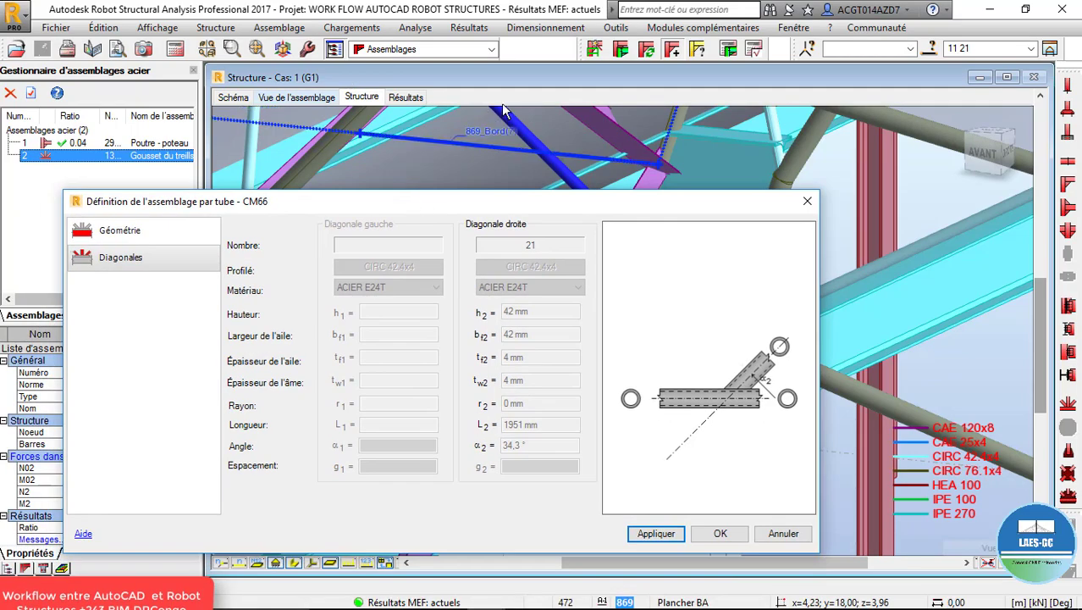
middle_click_drag(504, 110, 811, 135, "shift")
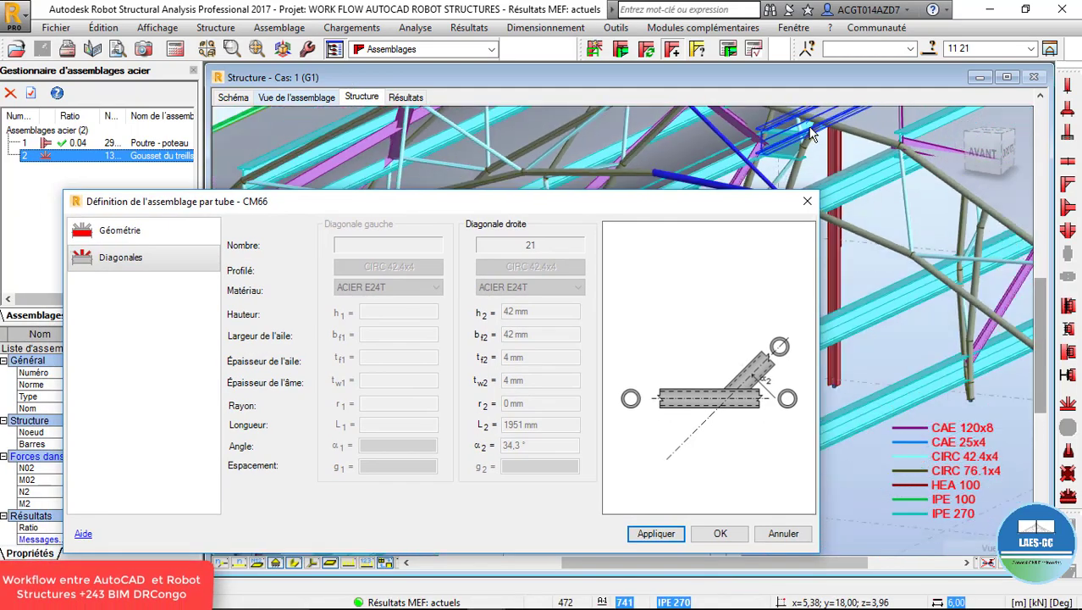
scroll(809, 128, "down", 2)
scroll(787, 177, "up", 3)
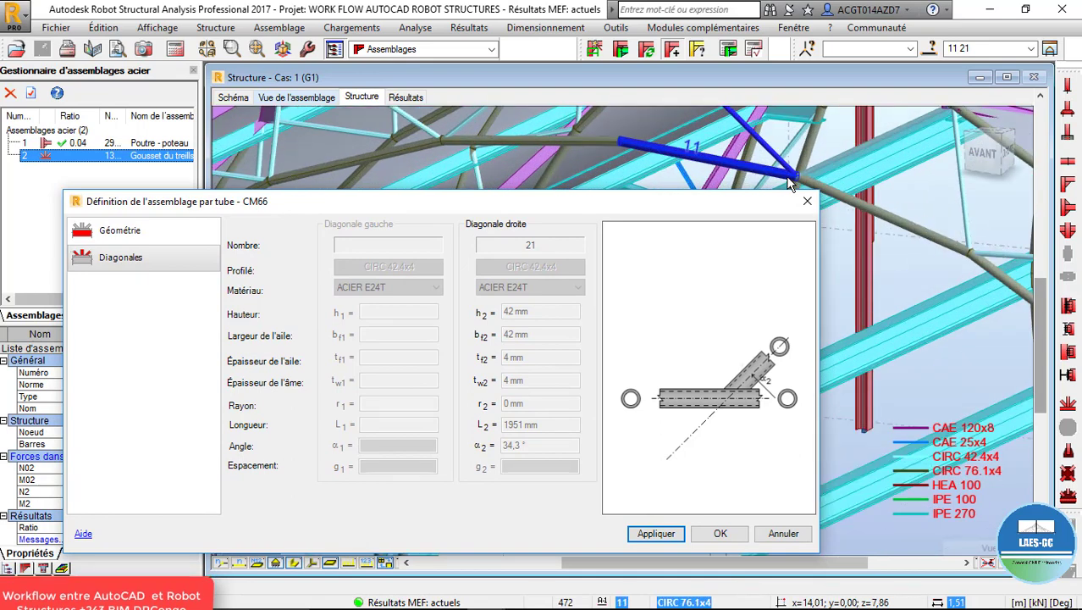
Review the geometry definition of the tube truss-node connection and apply it.
left_click(131, 231)
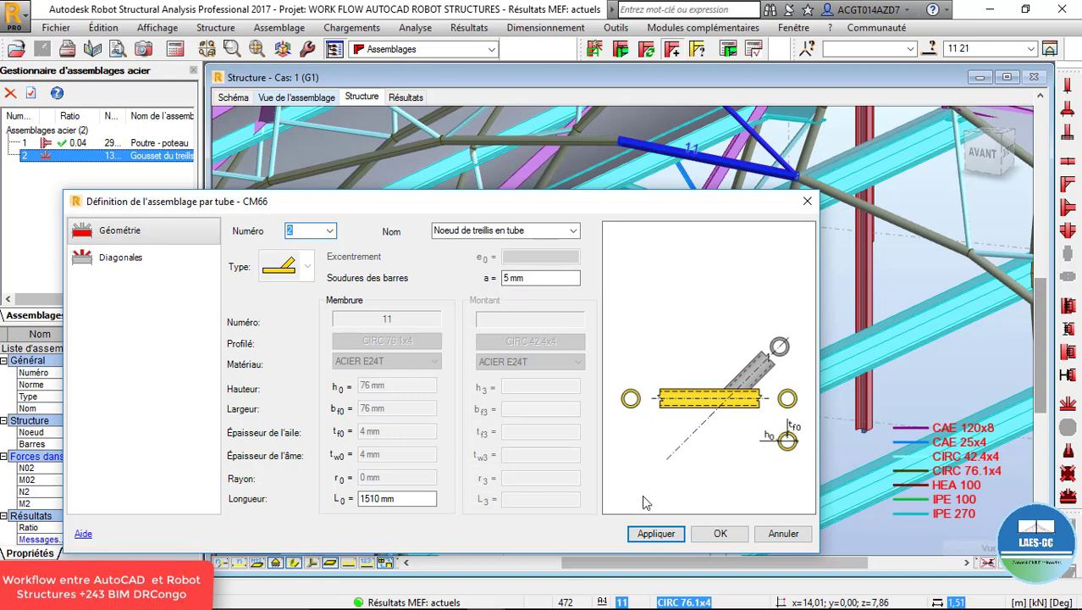
left_click(665, 534)
left_click(713, 535)
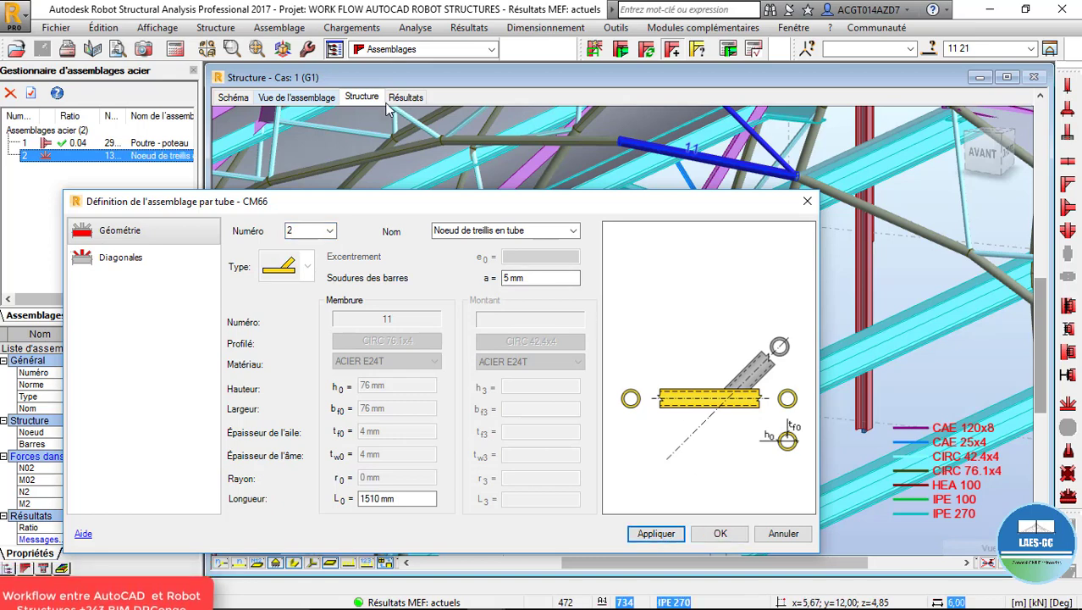
Display the 3D view of the tube truss-node connection and inspect the joined tubes.
scroll(601, 127, "down", 3)
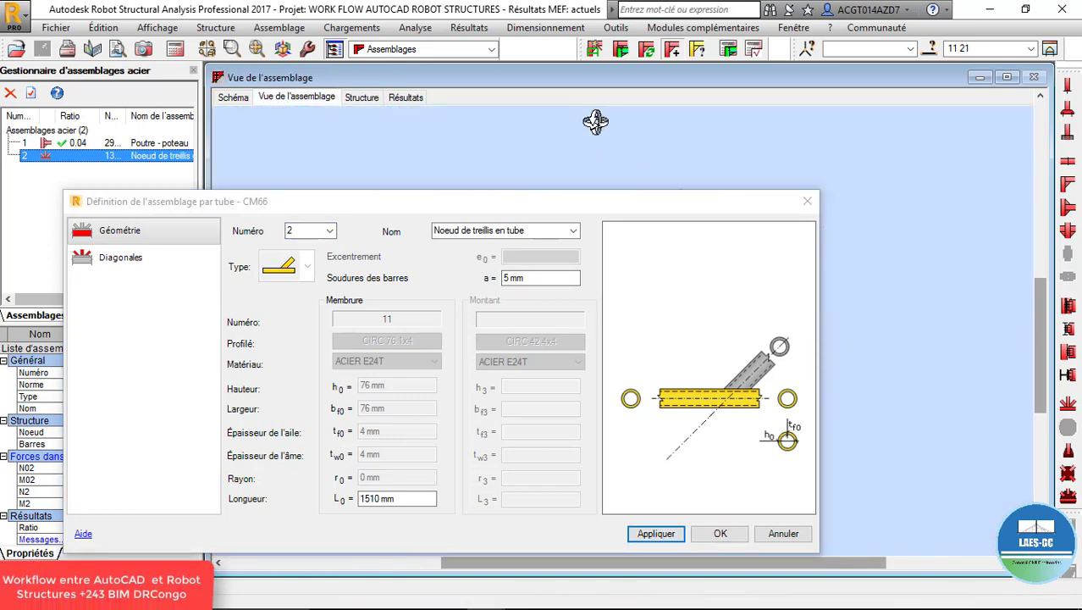
scroll(805, 153, "down", 5)
scroll(746, 163, "up", 2)
scroll(746, 163, "up", 5)
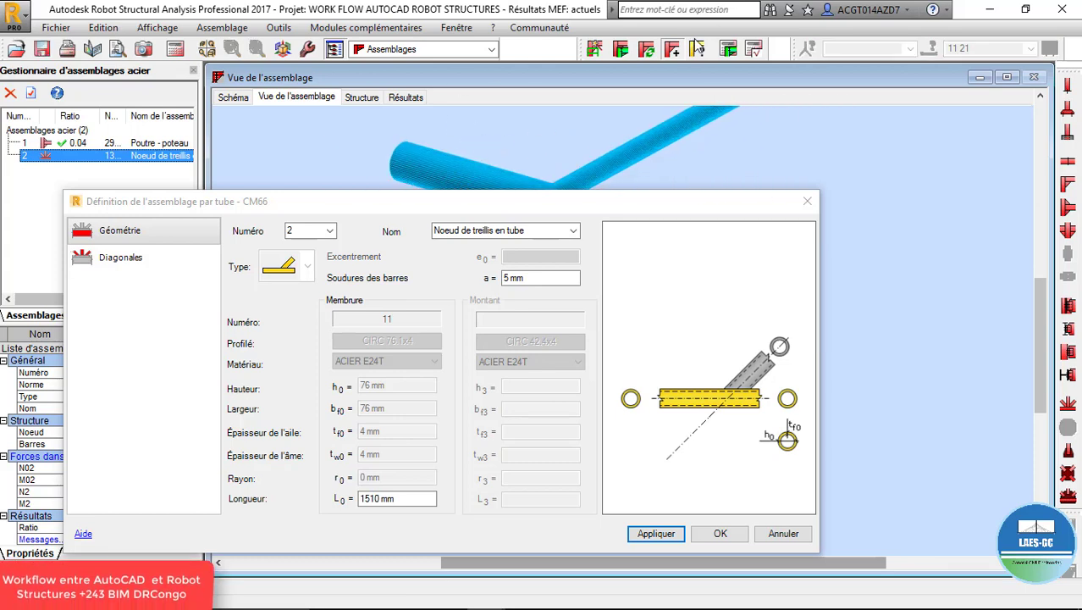
Run the verification of connection 2, close its definition dialog, and review the calculation note down to the results.
left_click(729, 53)
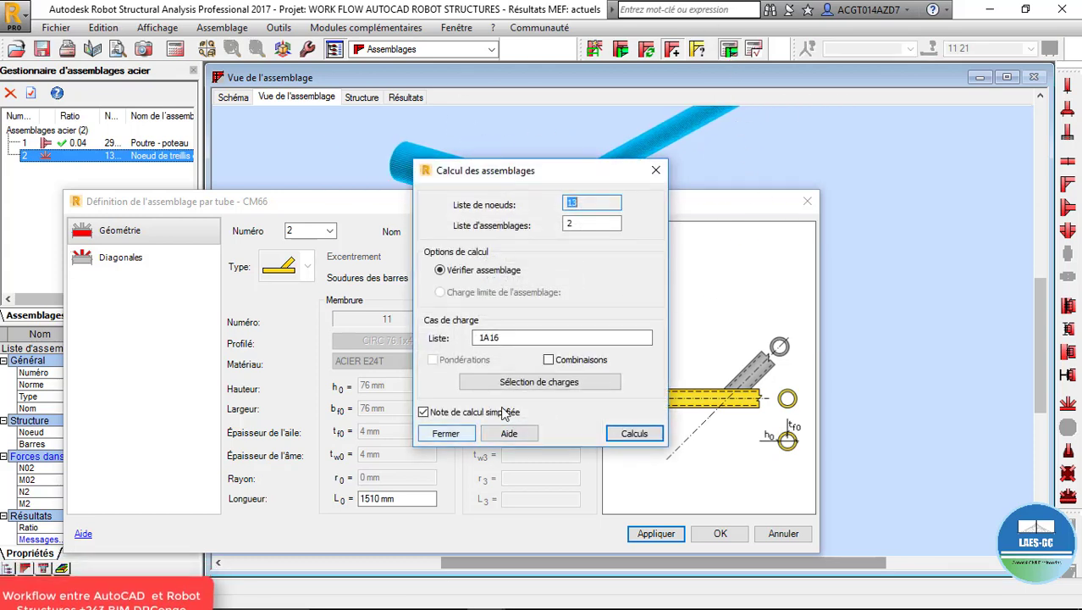
left_click(634, 433)
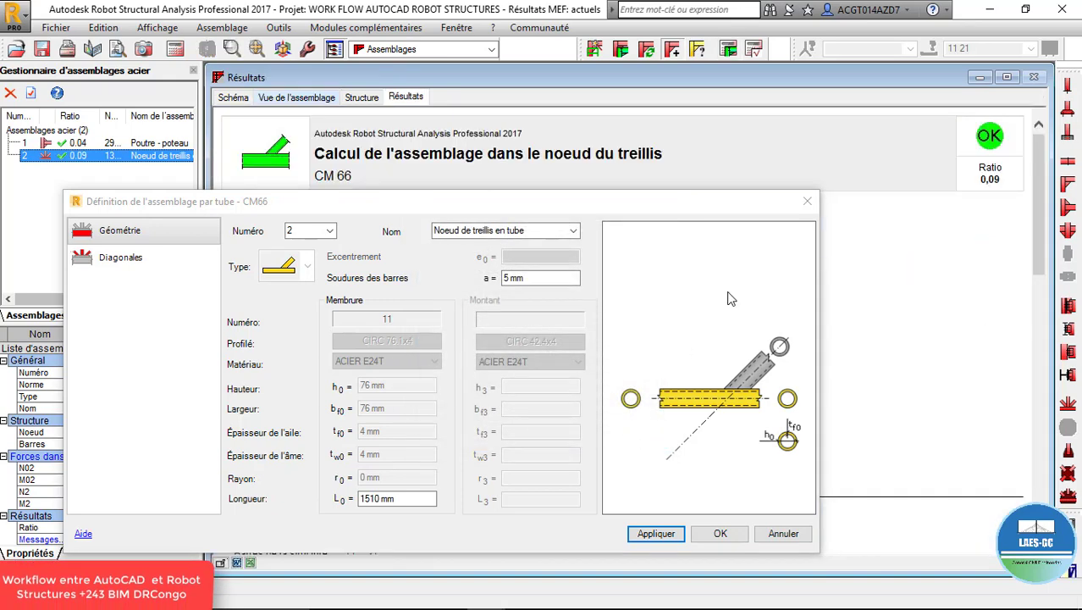
left_click(807, 202)
scroll(663, 213, "down", 10)
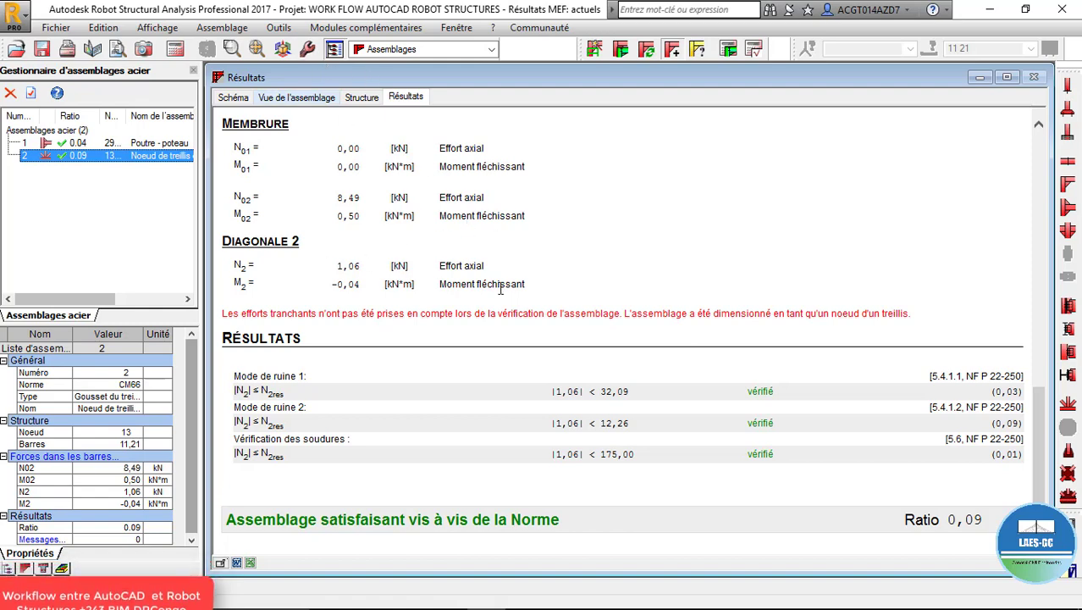
Print the truss-node calculation note to a PDF on the desktop named "Autodesk Robot Structural Analysis Professional 2".
key("ctrl+p")
left_click(646, 416)
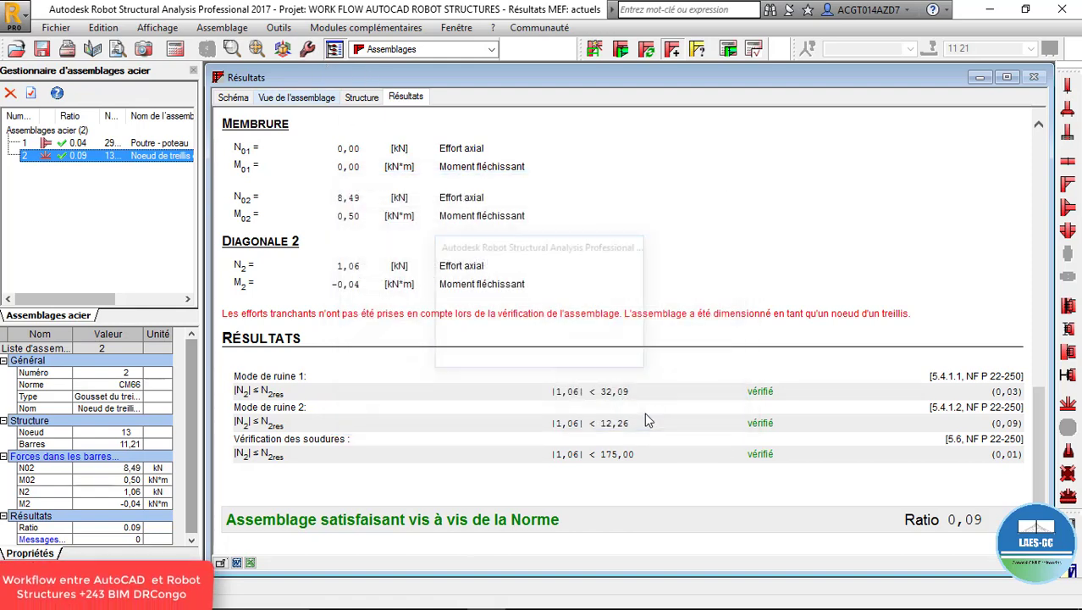
left_click(668, 430)
left_click(668, 428)
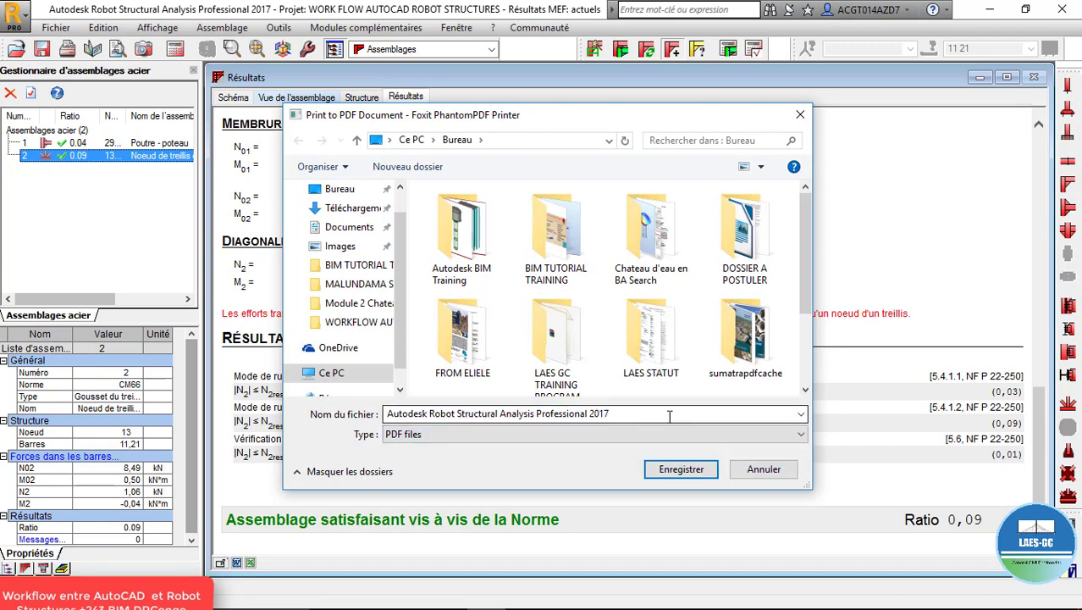
double_click(669, 415)
type("é")
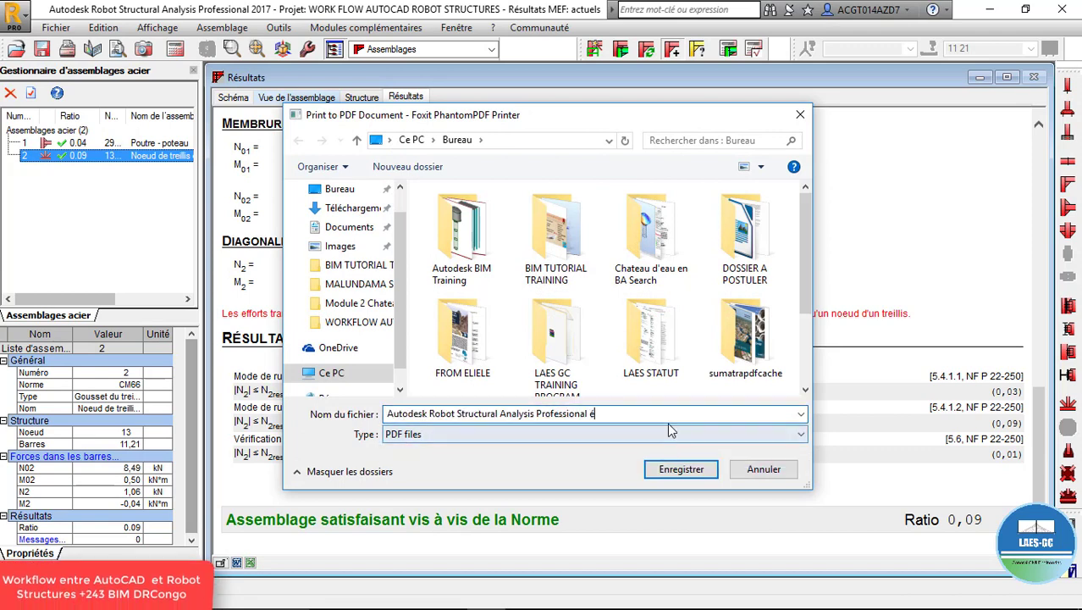
key("BackSpace")
type("2")
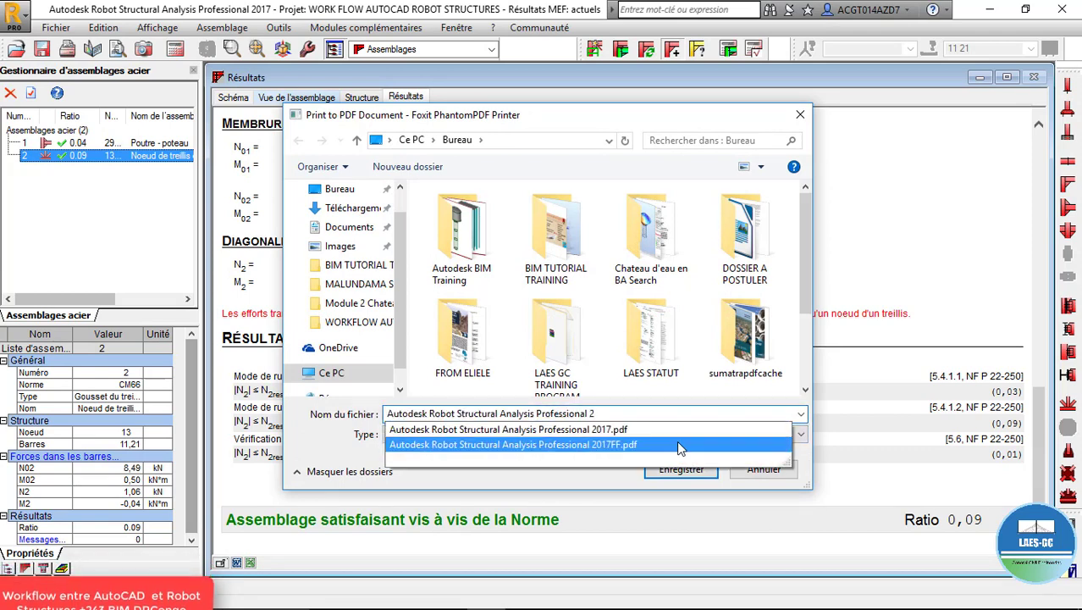
left_click(648, 124)
left_click(681, 470)
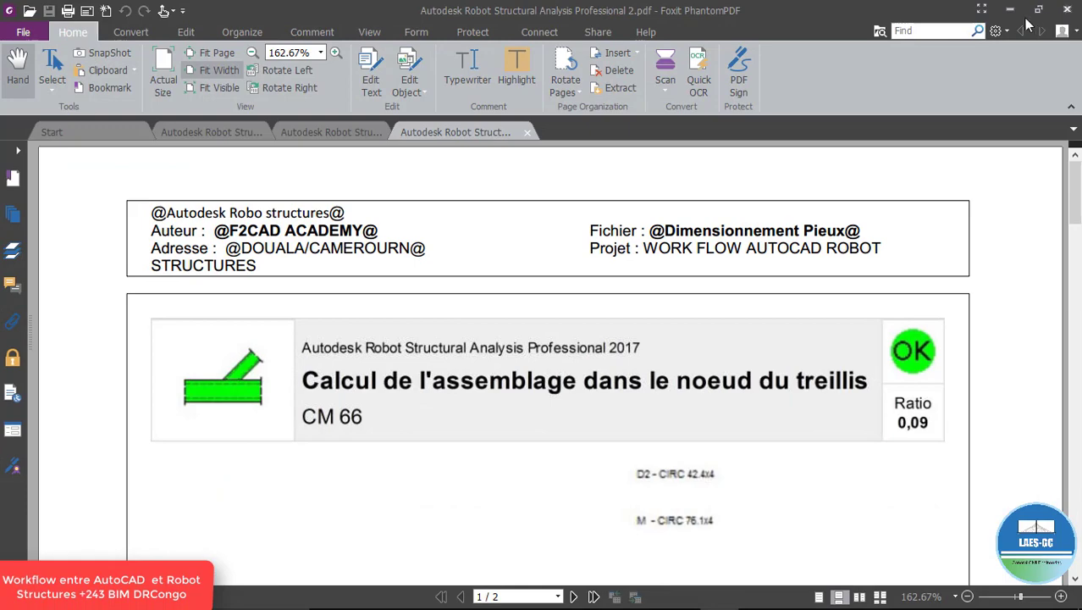
Minimise the PDF viewer, return to Robot Structural Analysis, and minimise the results window.
left_click(1010, 10)
left_click(979, 77)
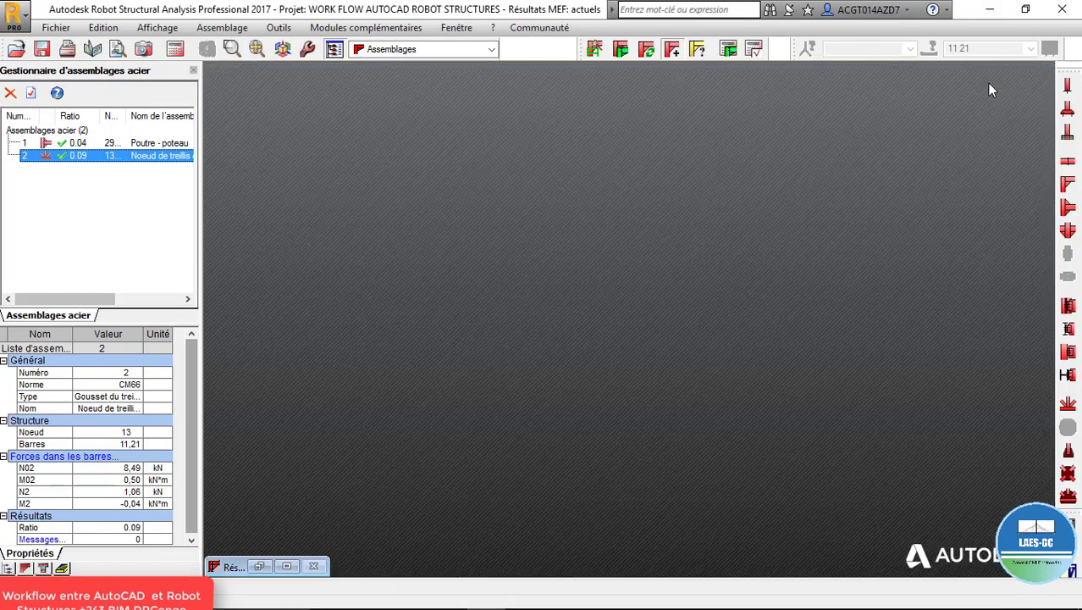
Switch the workspace layout from steel connections to the Géométrie modelling layout.
left_click(491, 50)
scroll(449, 77, "up", 3)
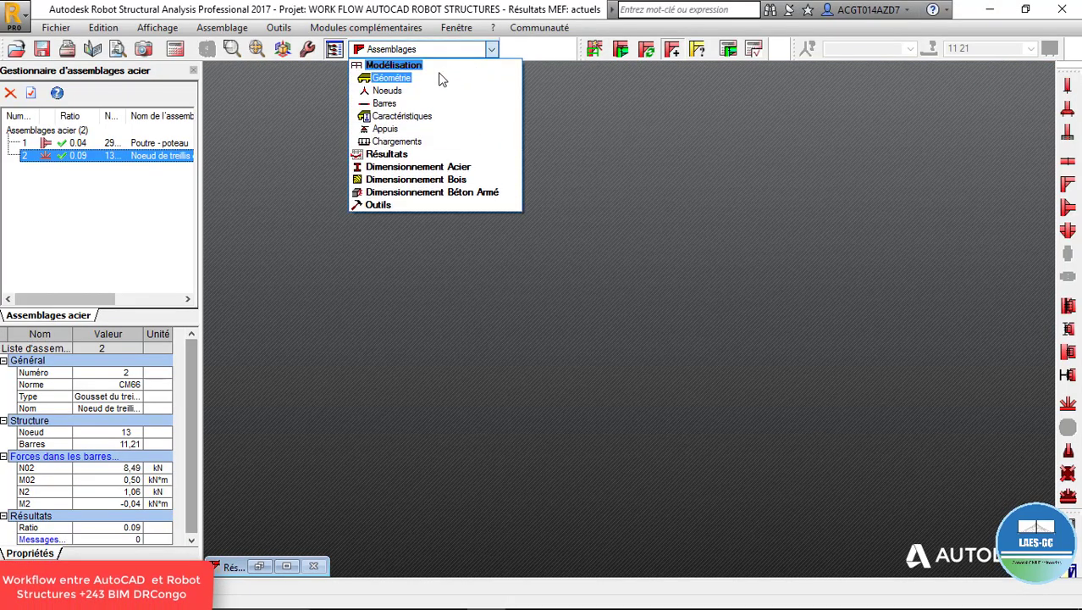
left_click(442, 77)
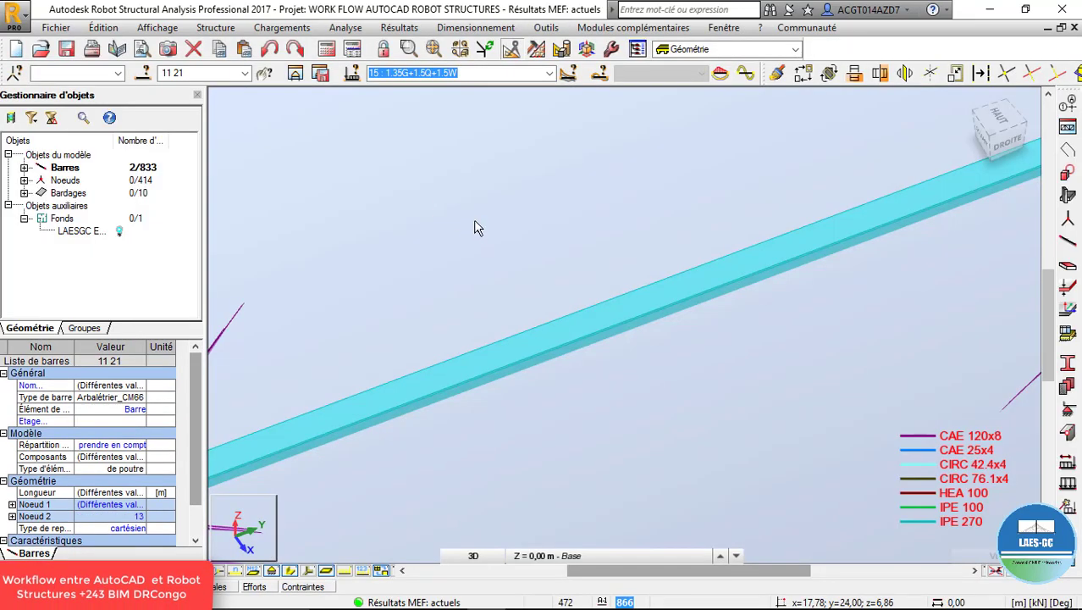
Select the column at the intersection of axes F and 6 together with its base support node.
scroll(477, 221, "down", 5)
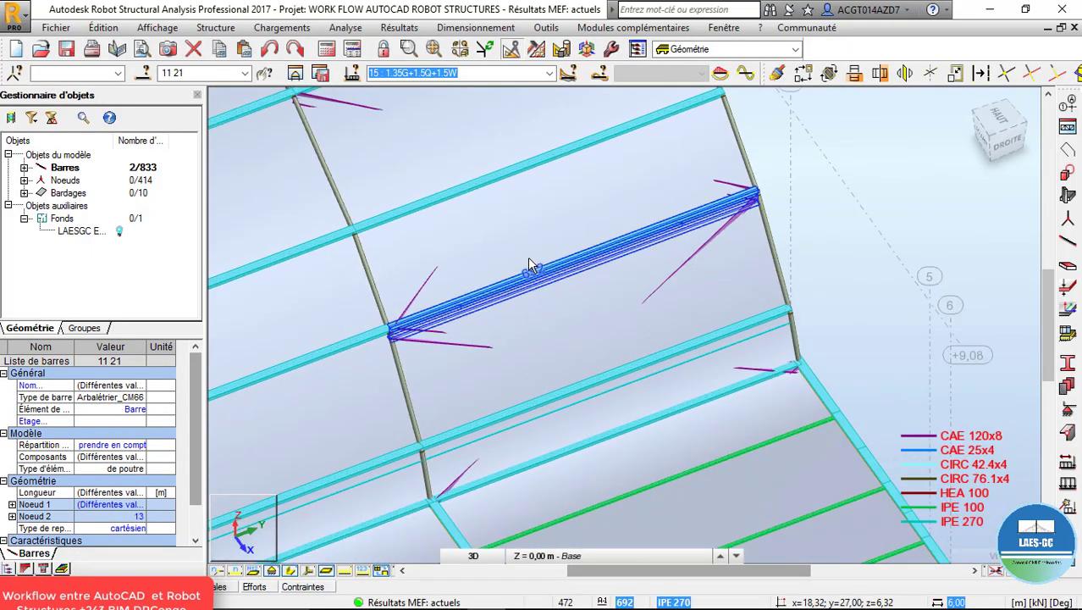
scroll(528, 262, "down", 5)
right_click(714, 216)
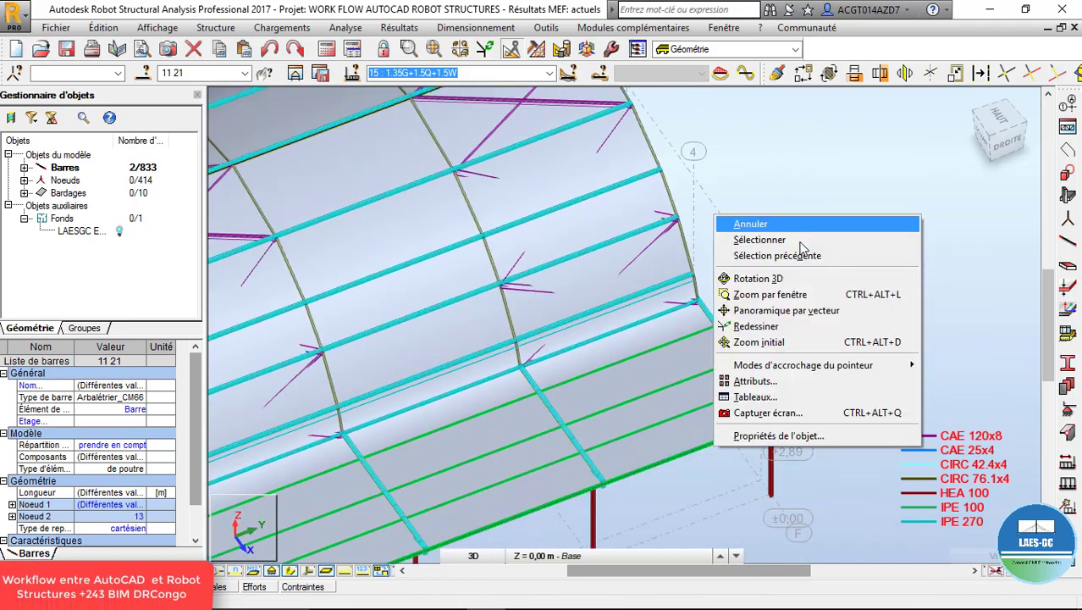
left_click(778, 282)
left_click_drag(778, 282, 347, 400)
scroll(304, 419, "up", 5)
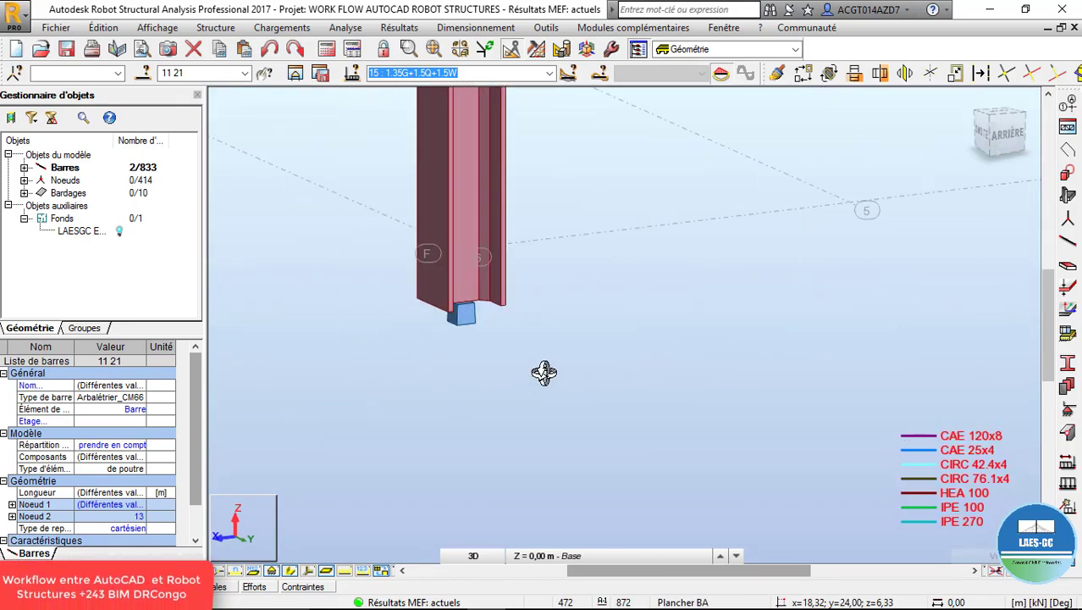
right_click(544, 372)
left_click(491, 400)
scroll(566, 371, "down", 2)
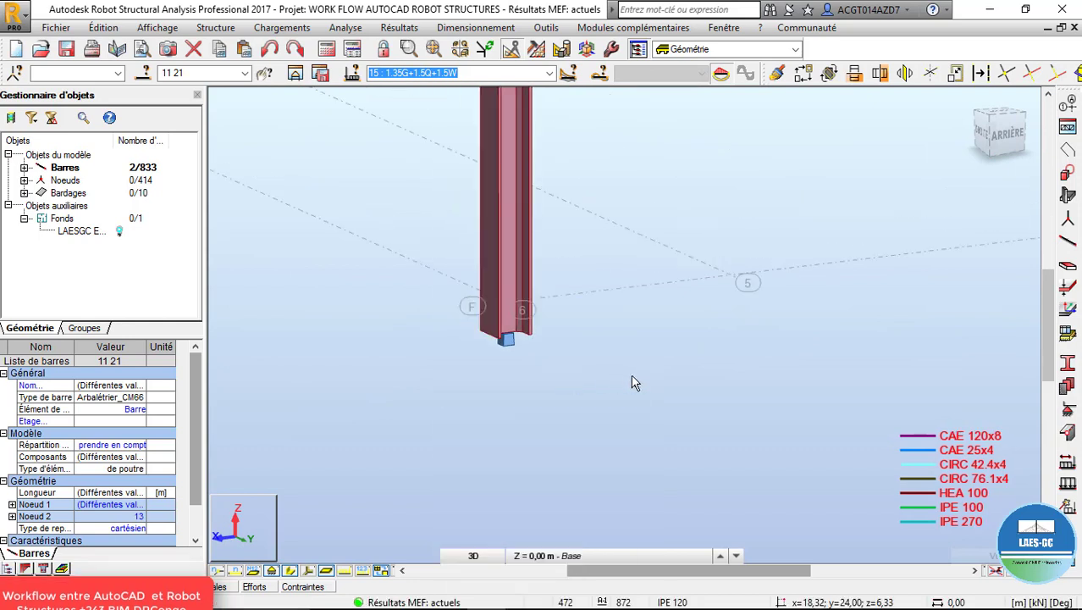
left_click_drag(678, 389, 369, 210)
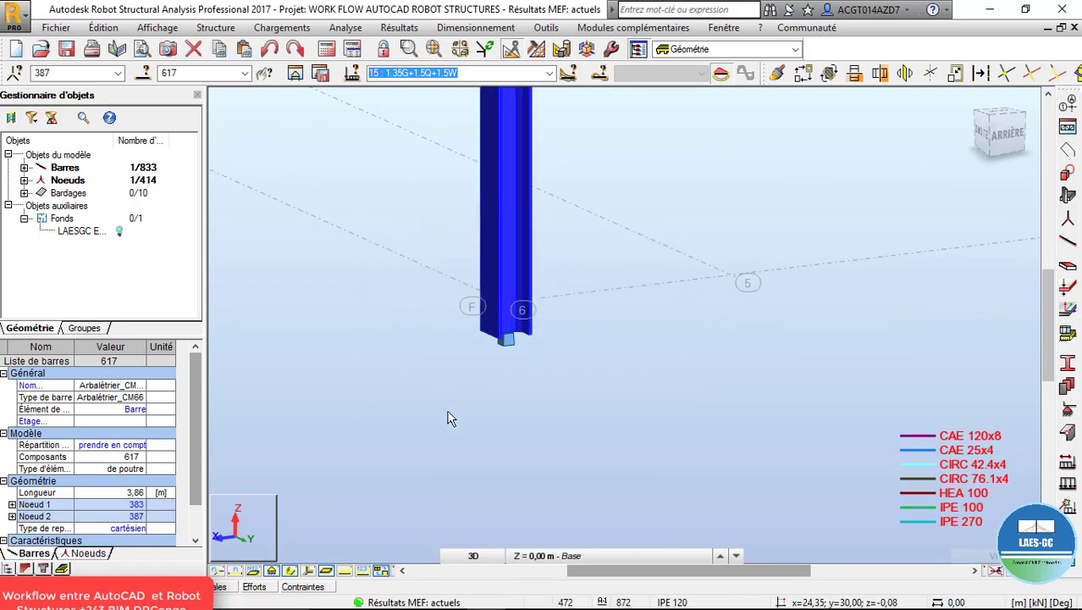
scroll(449, 418, "down", 4)
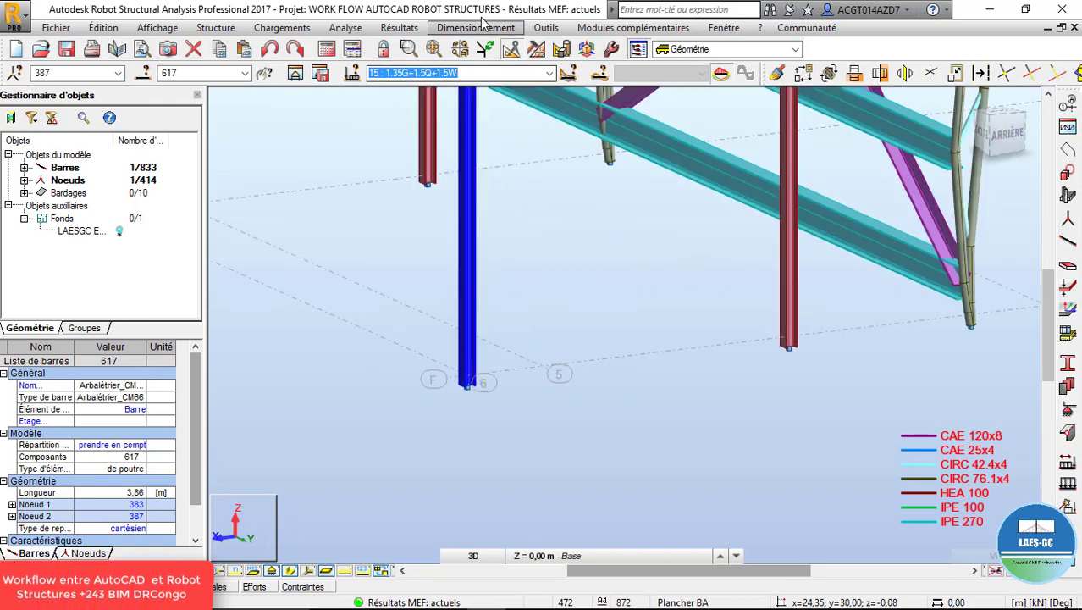
Return to steel connection design, restore the results window, and create a fixed column base connection for bar 617.
left_click(475, 27)
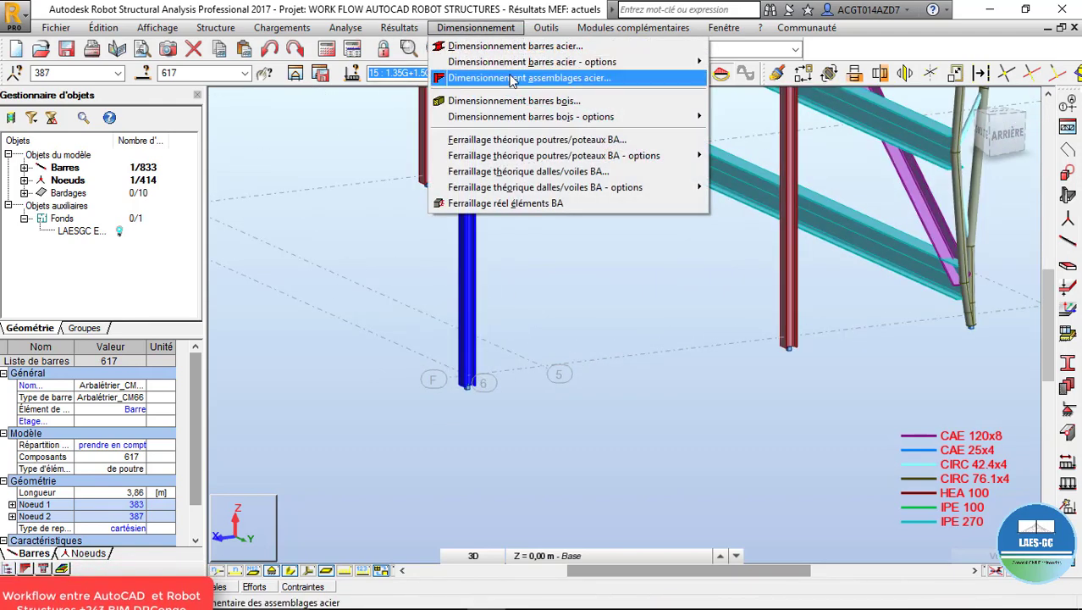
left_click(519, 80)
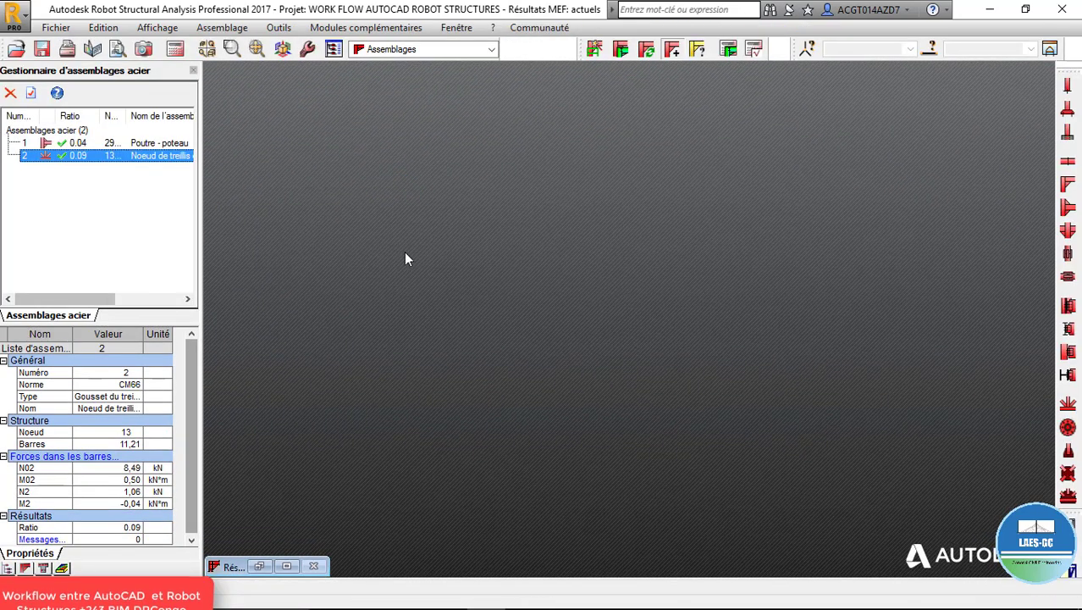
left_click(260, 566)
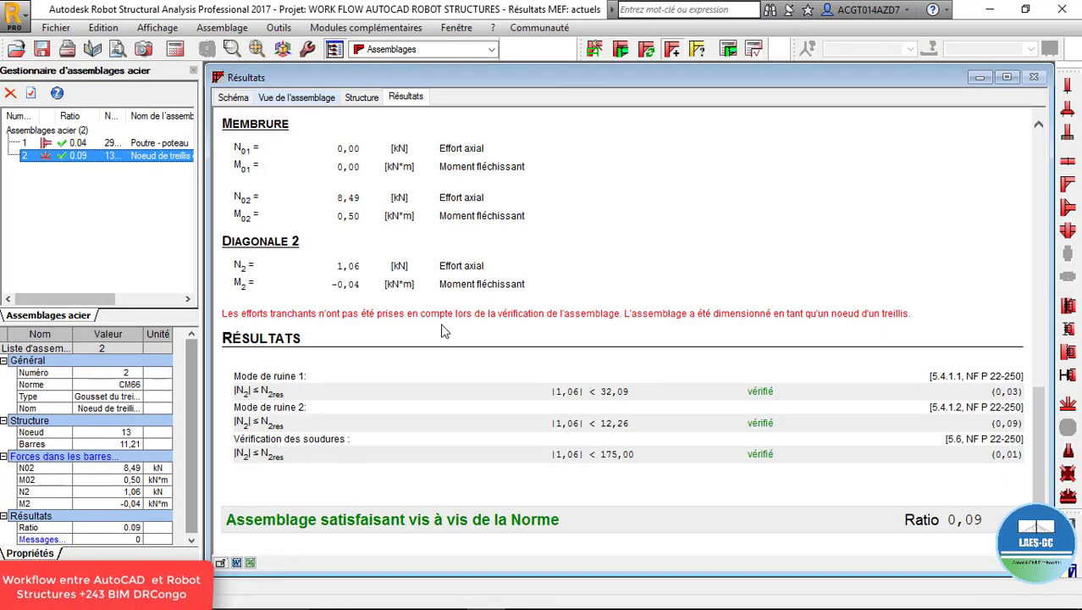
left_click(222, 28)
left_click(222, 66)
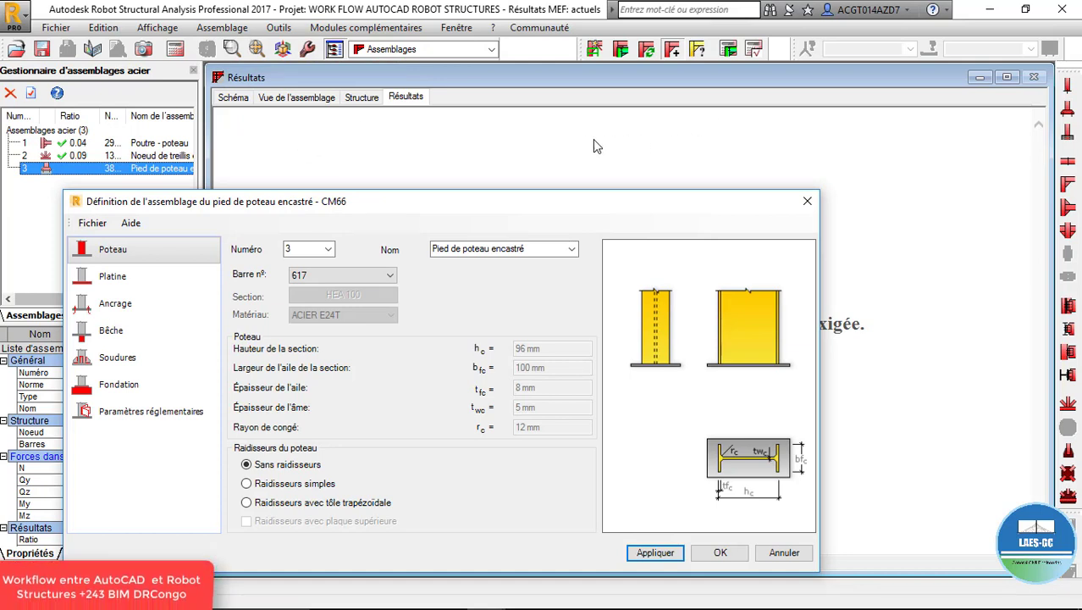
Display the 3D view of the column base connection and examine its base plate and anchors.
left_click(315, 98)
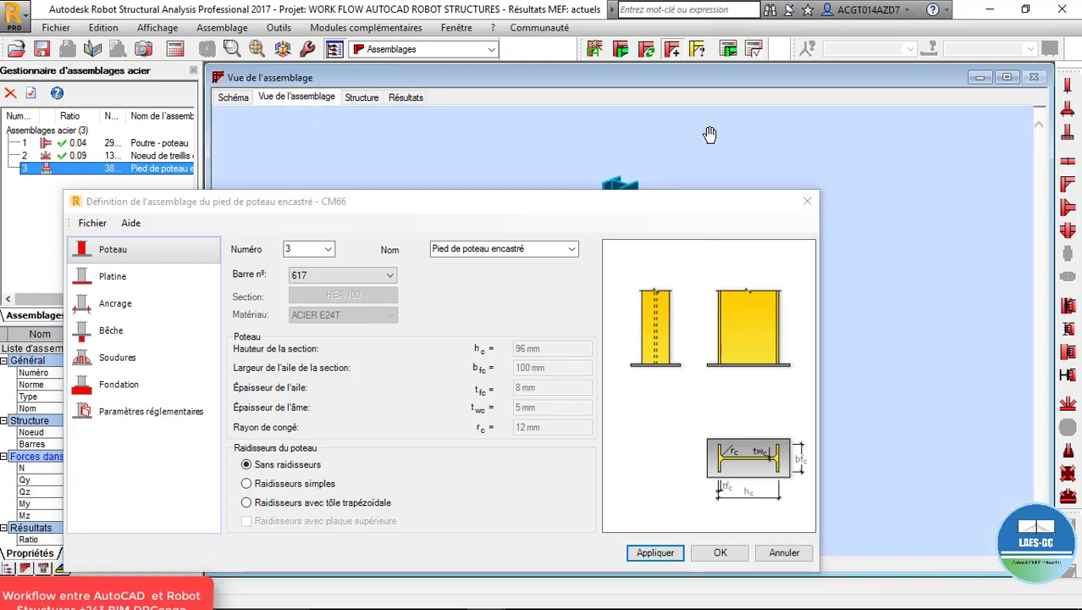
middle_click_drag(709, 136, 893, 180)
scroll(893, 180, "up", 6)
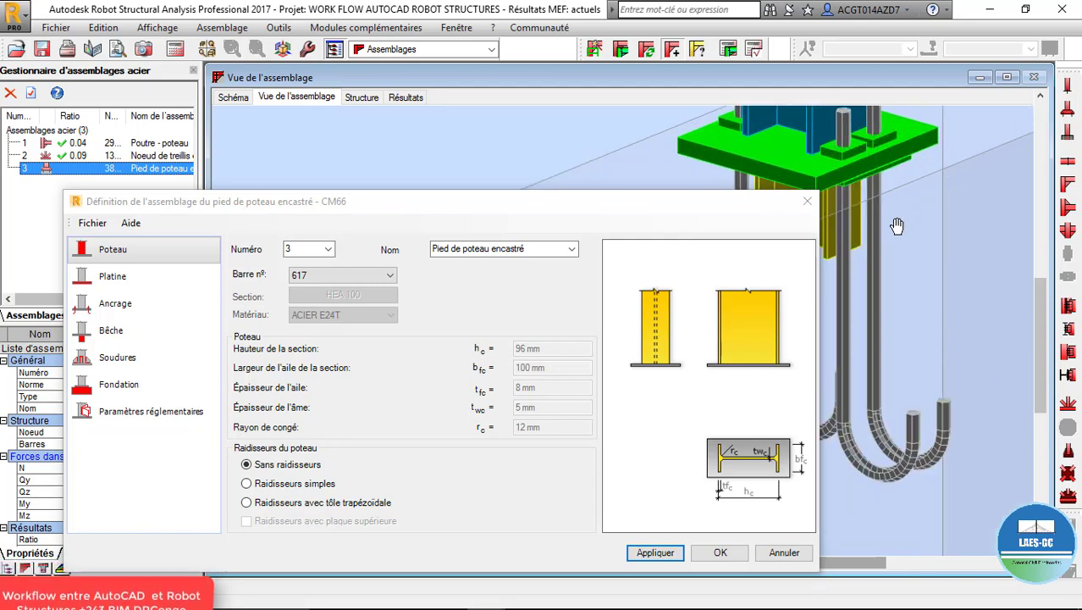
scroll(911, 192, "down", 3)
Show the base plate parameters of connection 3 and examine the assembly in 3D with free rotation.
left_click(134, 279)
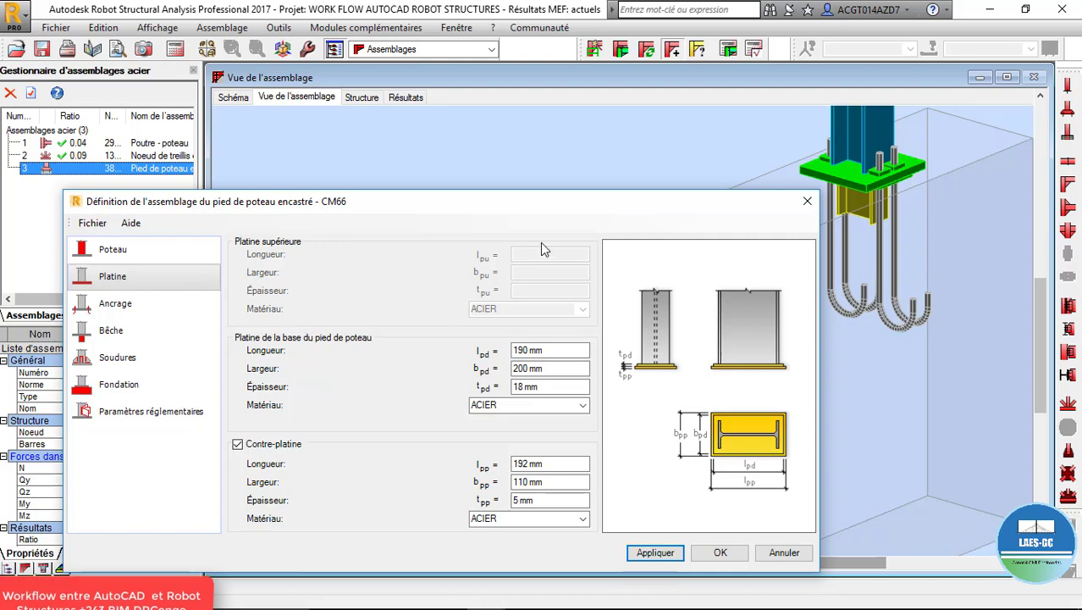
right_click(914, 219)
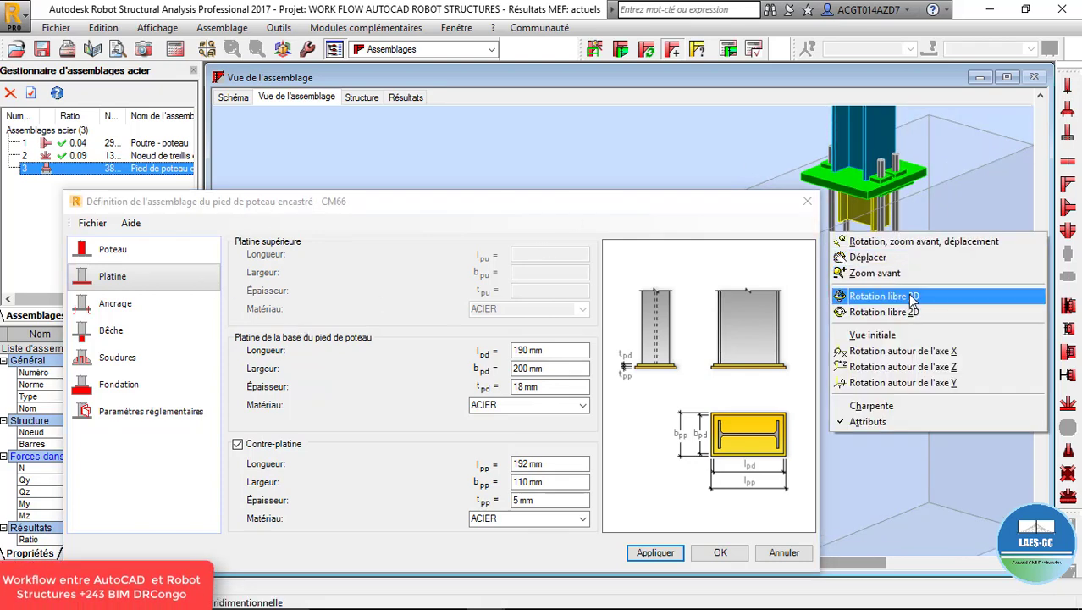
left_click(910, 295)
scroll(859, 215, "down", 3)
left_click_drag(890, 195, 977, 186)
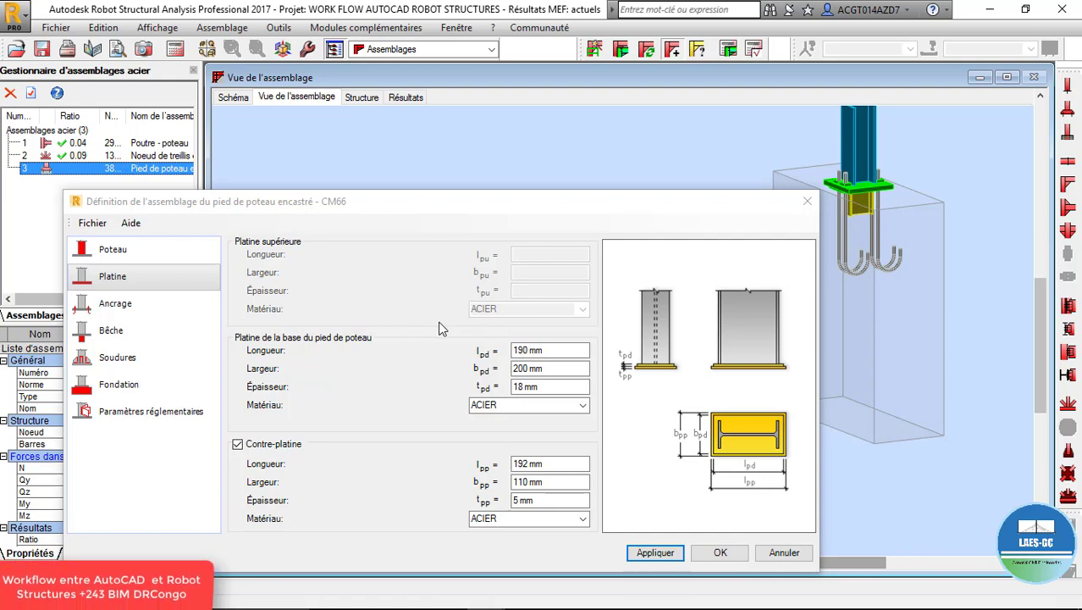
Open the anchor settings of the column base connection and choose the hooked anchor type.
left_click(131, 315)
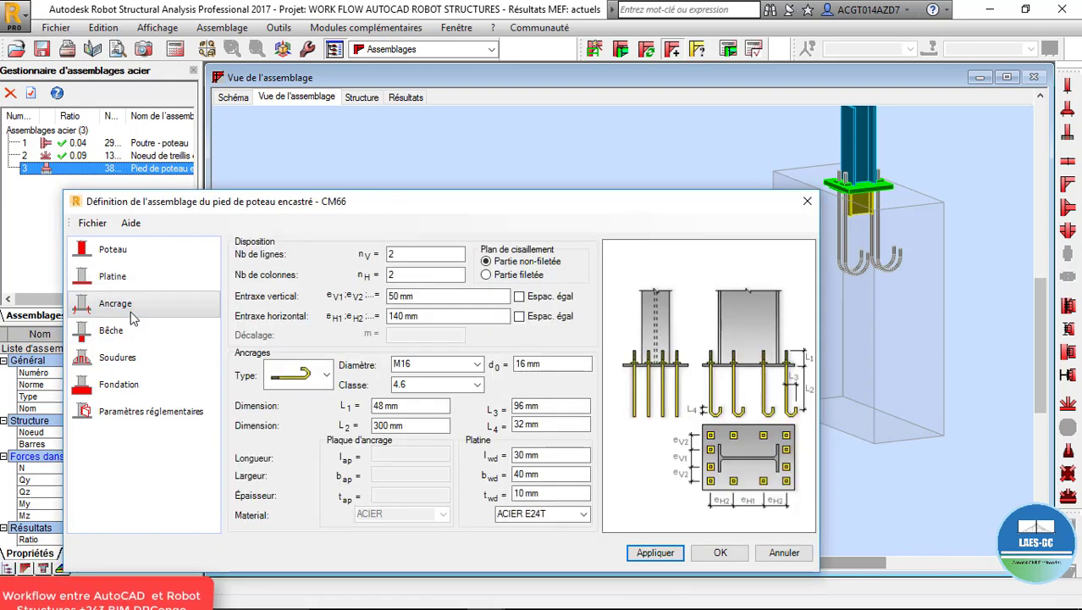
left_click(326, 375)
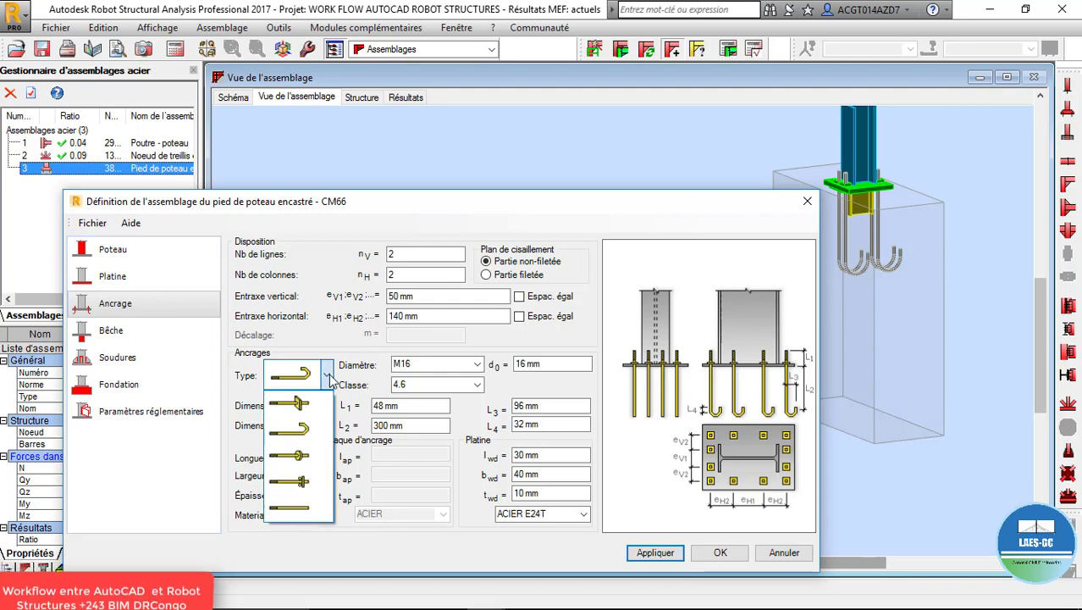
left_click(296, 430)
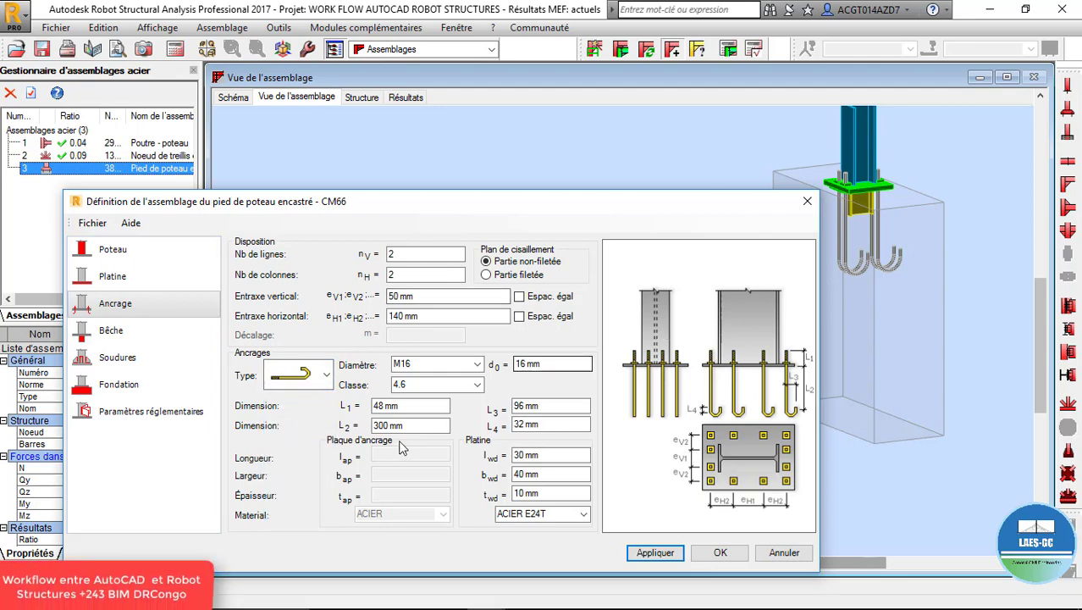
Try the straight anchor type with washer and nuts at its end, apply it, and inspect it in 3D.
left_click(326, 375)
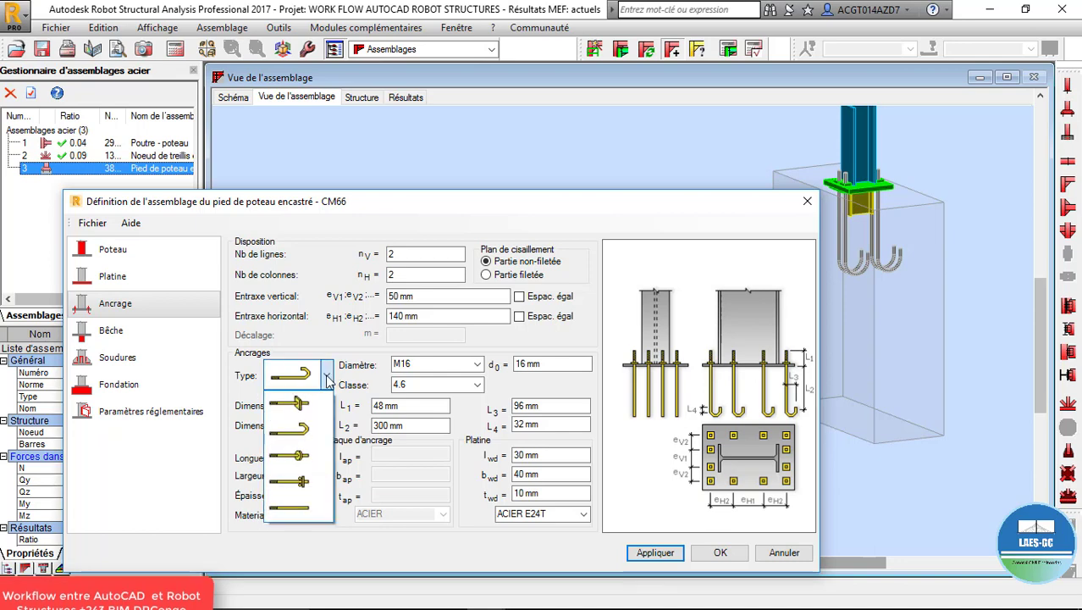
left_click(301, 482)
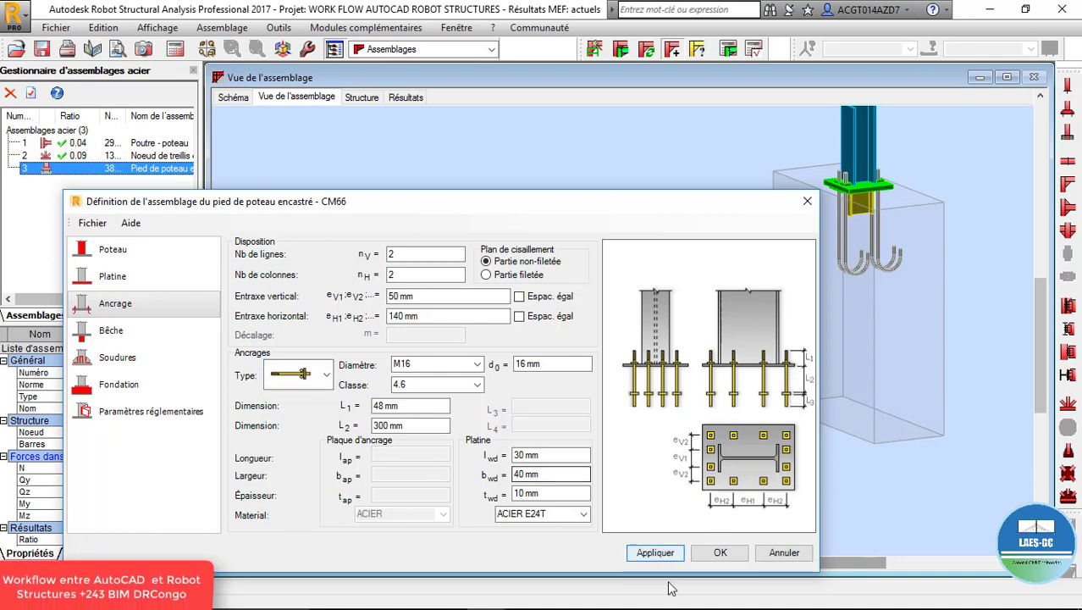
left_click(666, 553)
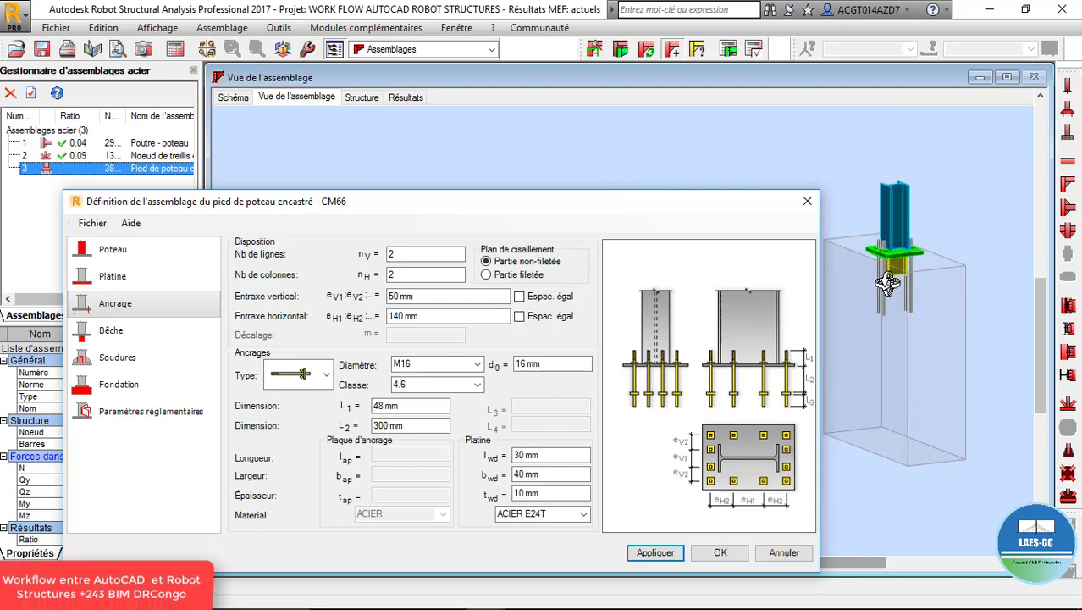
scroll(886, 284, "up", 3)
Set the anchor type back to the hooked rod, apply it, and inspect the anchors in 3D.
left_click(327, 376)
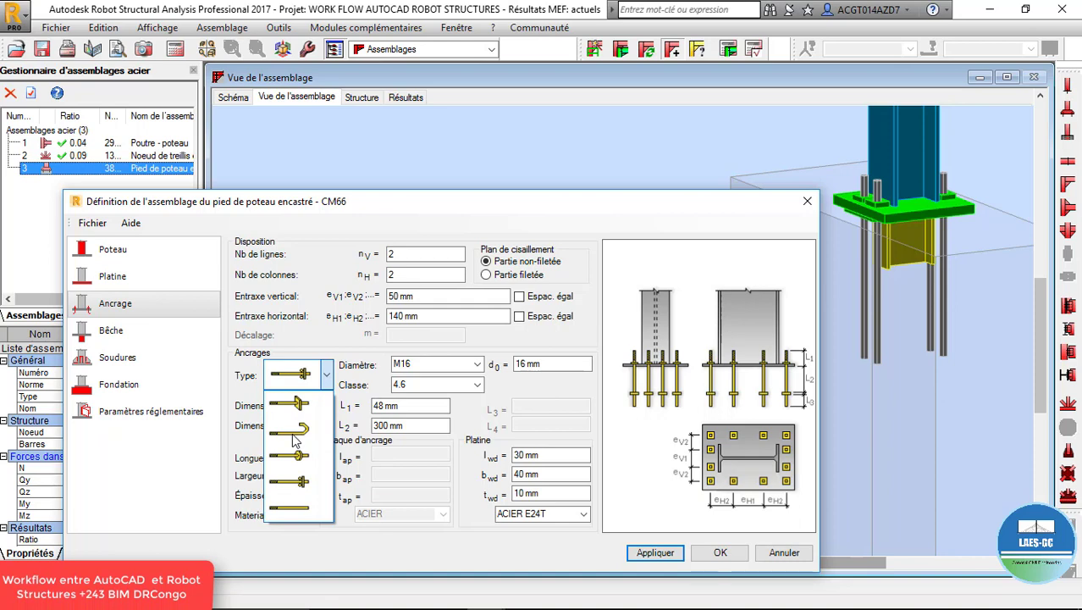
left_click(294, 432)
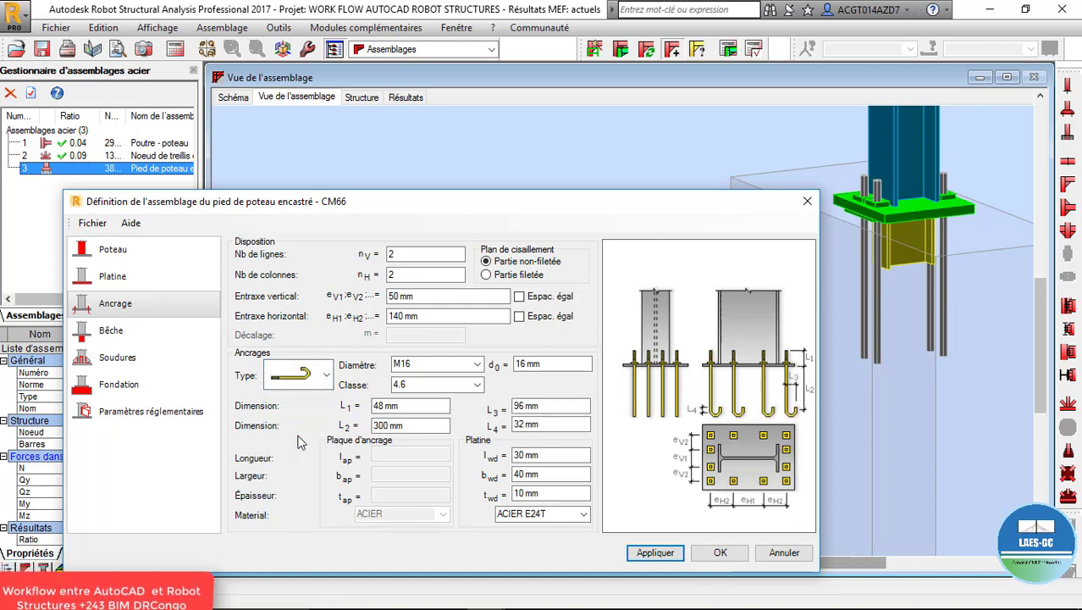
left_click(656, 553)
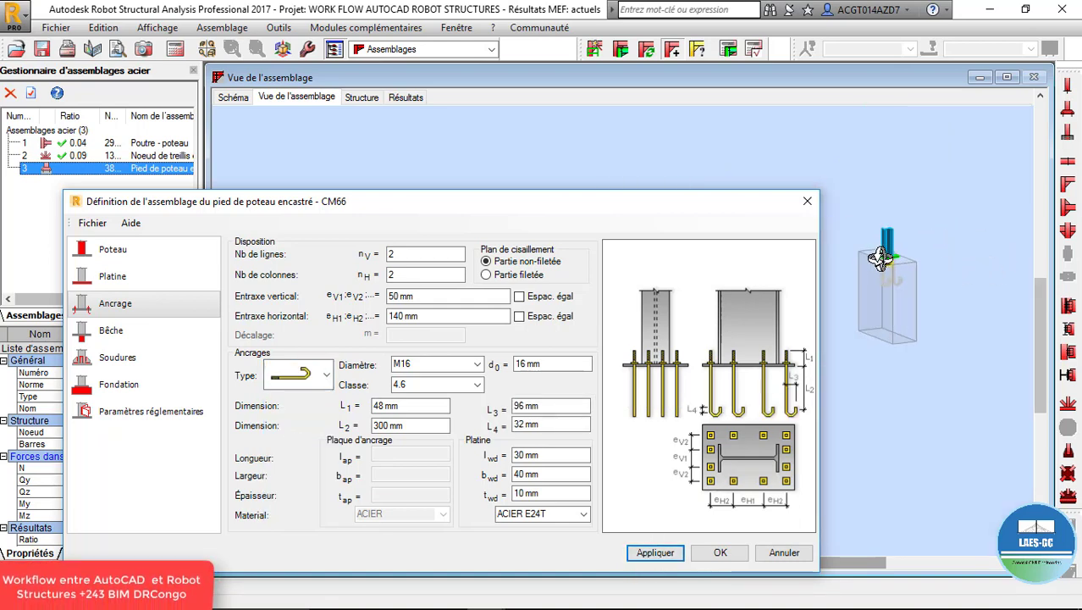
scroll(880, 258, "up", 6)
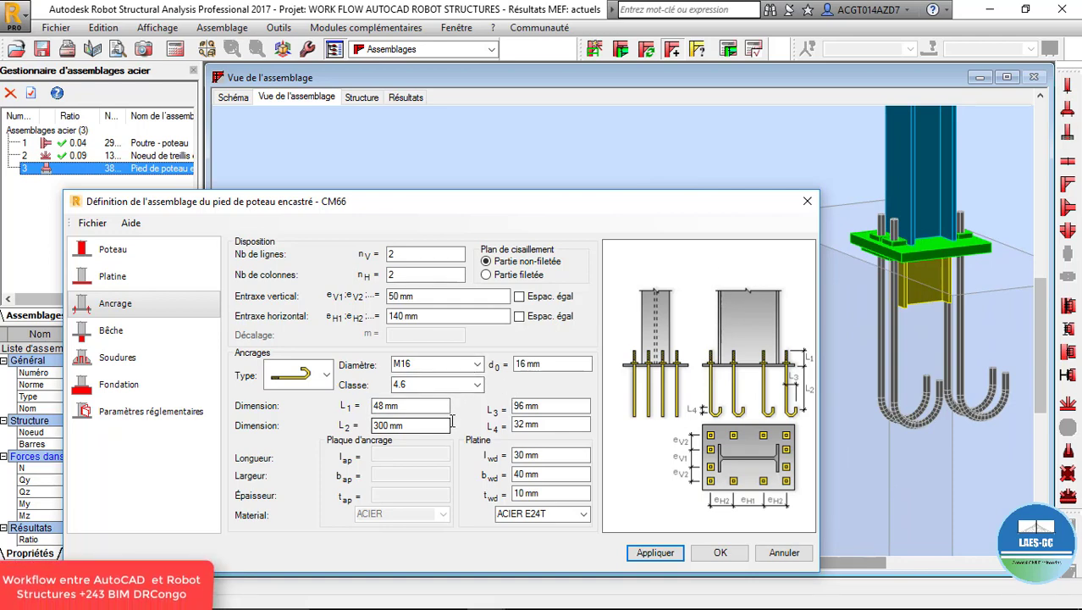
Set the anchor diameter to M24, apply it, and check the thicker anchors in the 3D view.
left_click(478, 364)
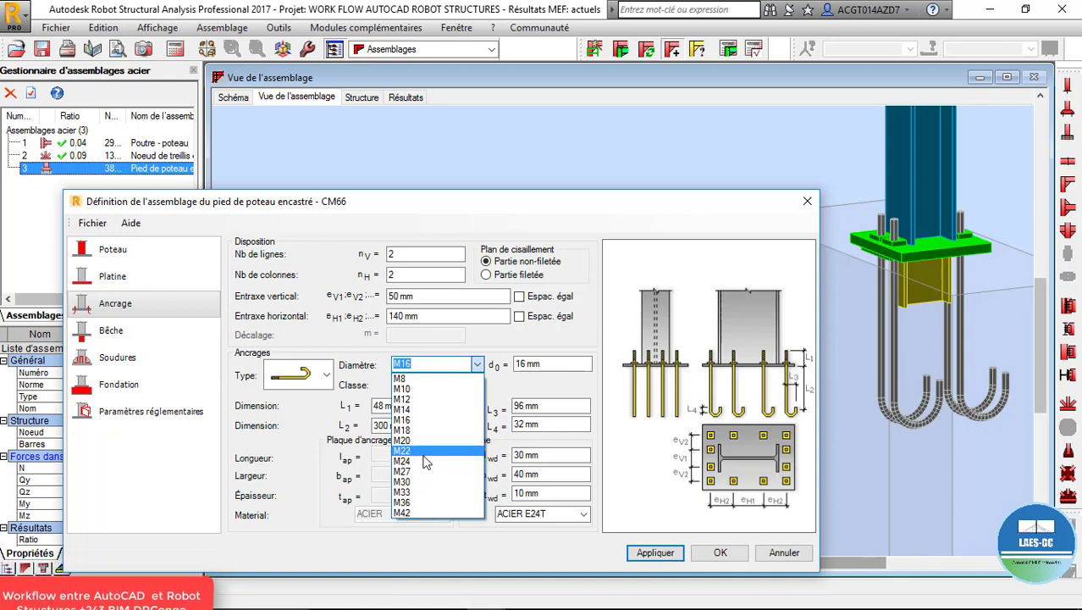
left_click(426, 462)
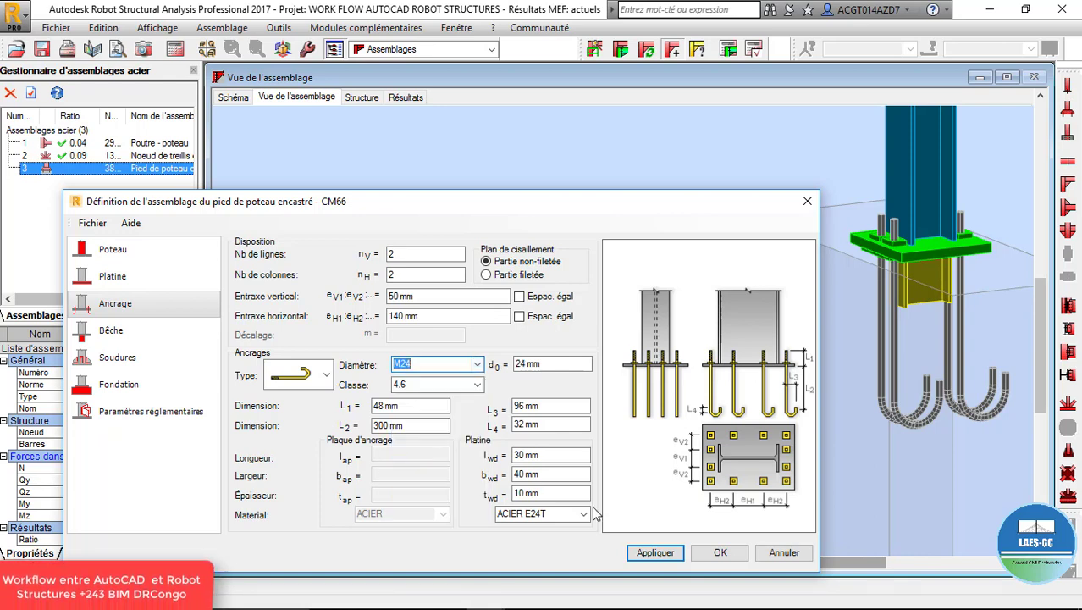
left_click(641, 556)
scroll(949, 370, "down", 6)
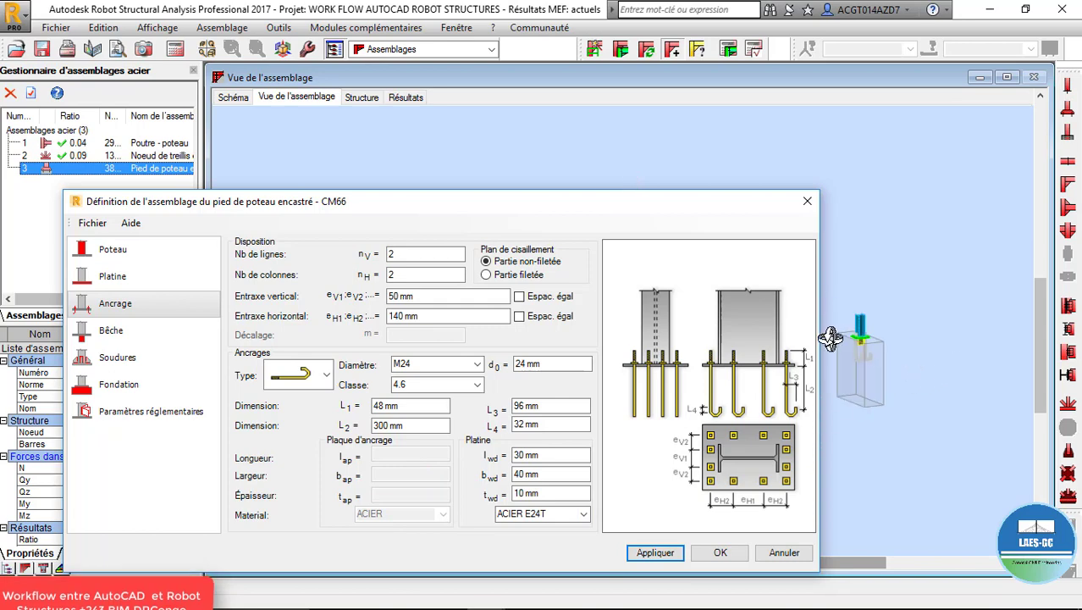
left_click_drag(830, 340, 847, 365)
scroll(861, 339, "up", 2)
scroll(848, 324, "up", 6)
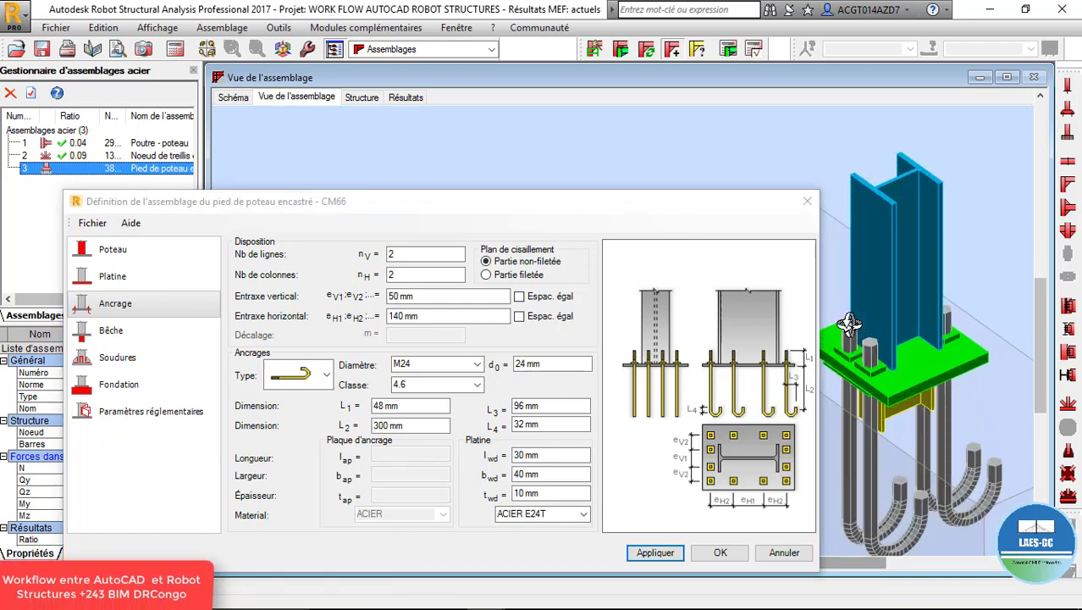
scroll(883, 333, "down", 5)
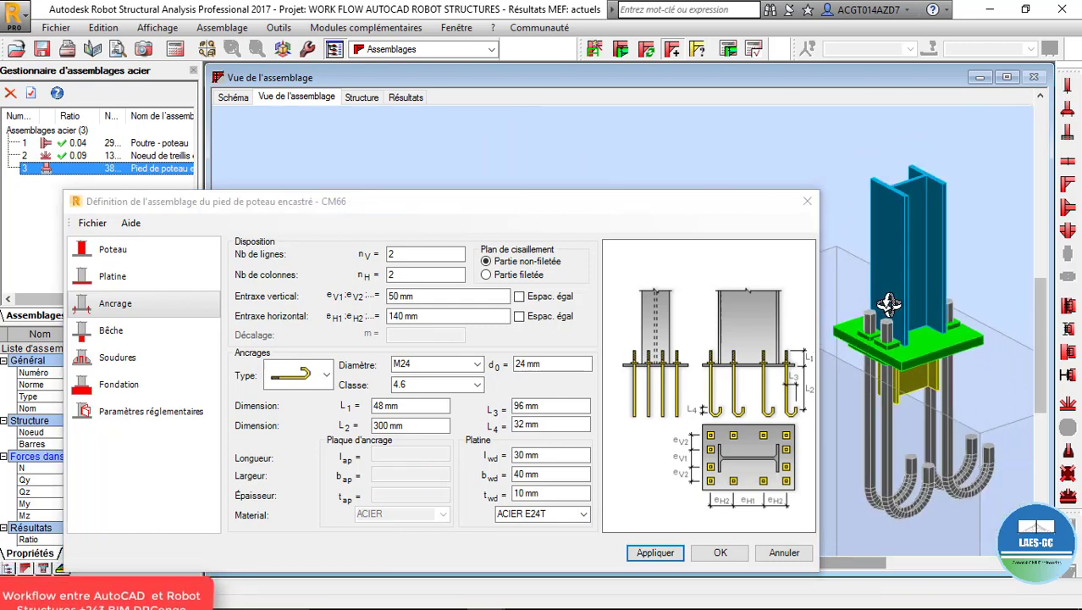
Enable equal spacing for both the horizontal and vertical anchor distances and apply the changes to the connection.
left_click(519, 316)
left_click(659, 552)
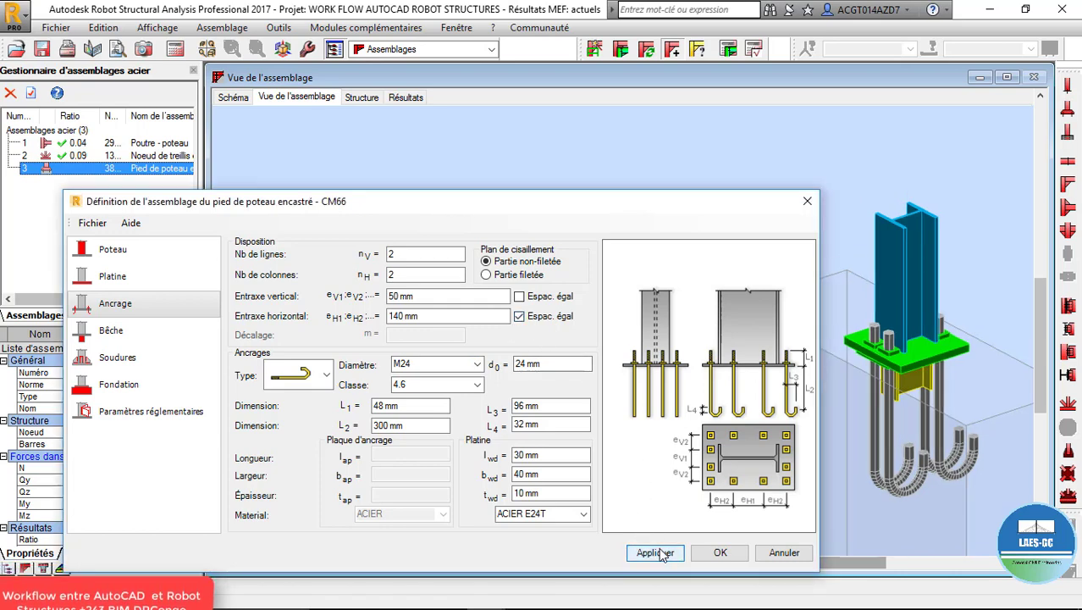
left_click(519, 296)
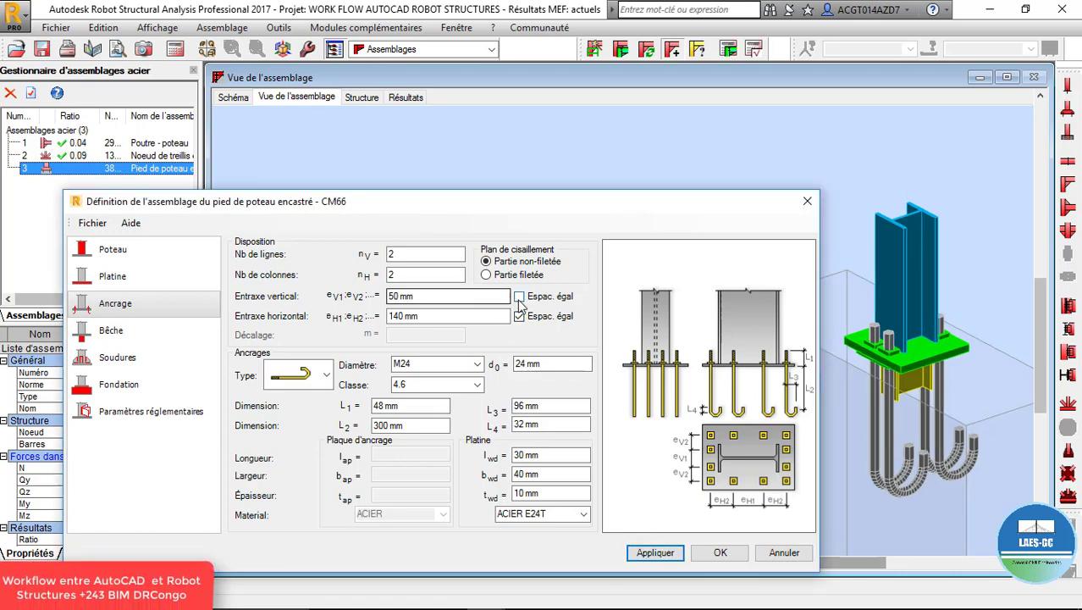
left_click(656, 552)
scroll(878, 311, "up", 5)
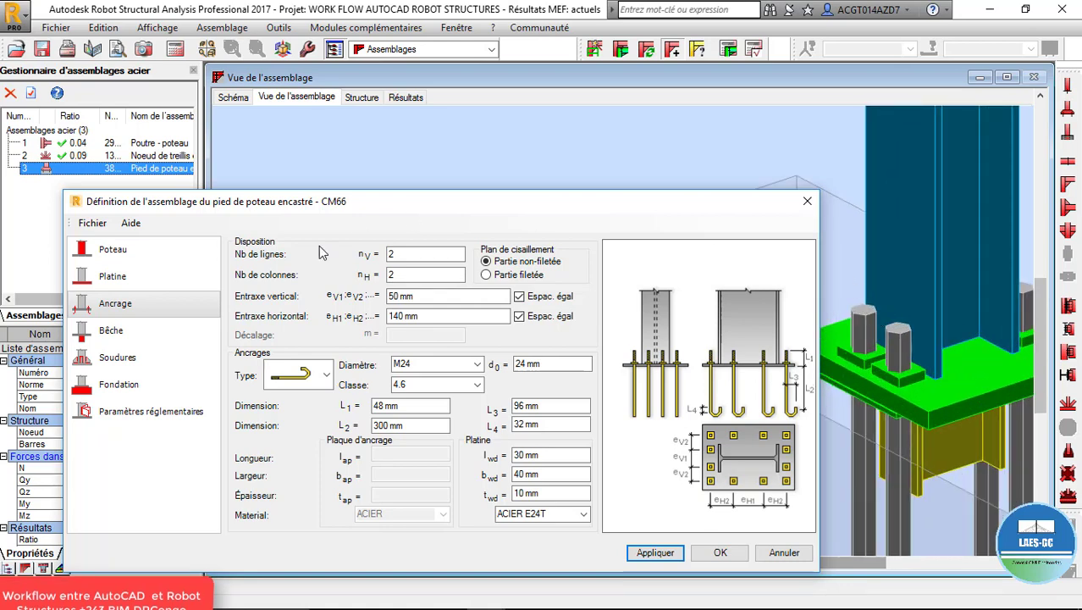
Set the column base foundation's concrete to BETON25 and apply the change to the connection.
left_click(93, 337)
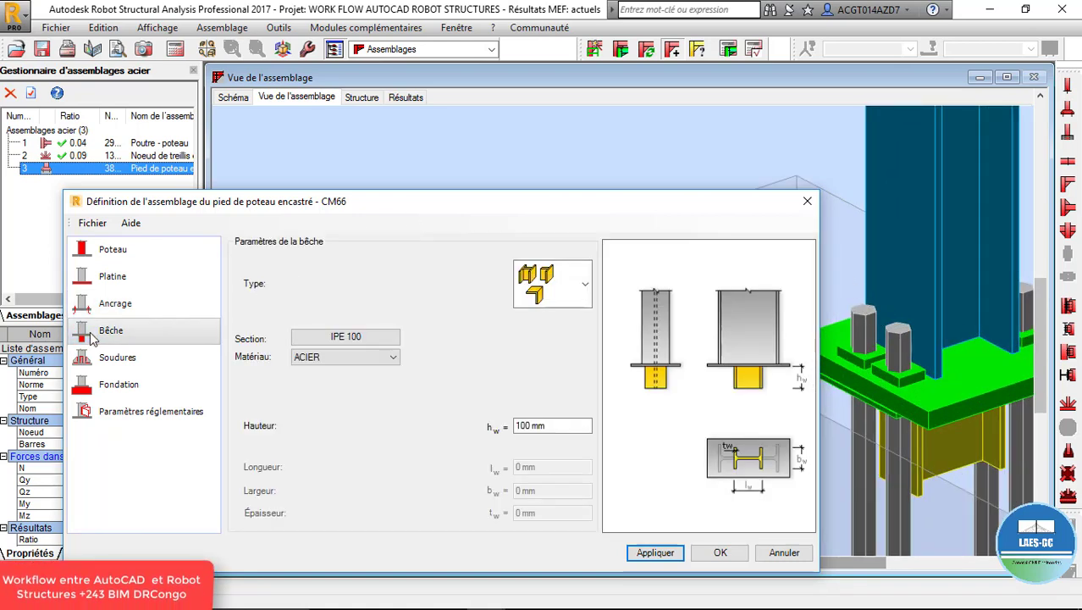
left_click(100, 360)
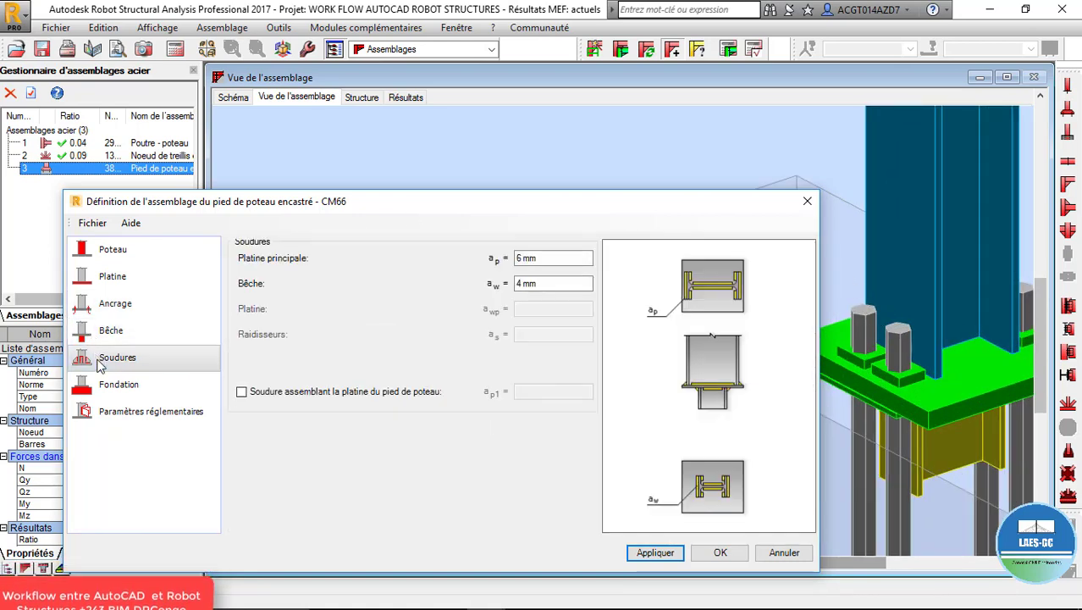
left_click(93, 388)
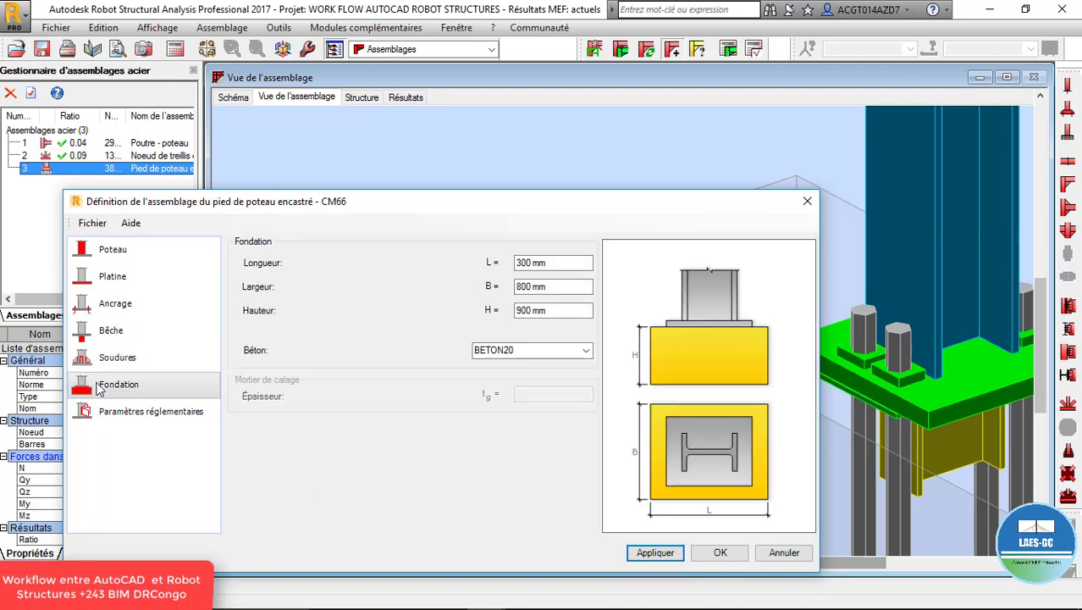
scroll(913, 258, "down", 5)
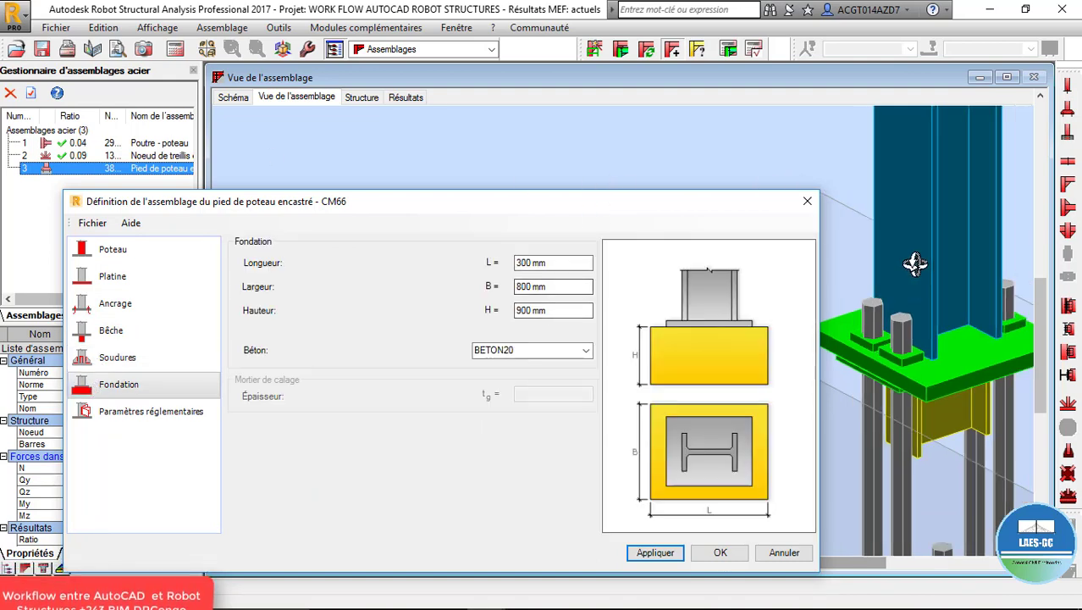
scroll(914, 237, "down", 2)
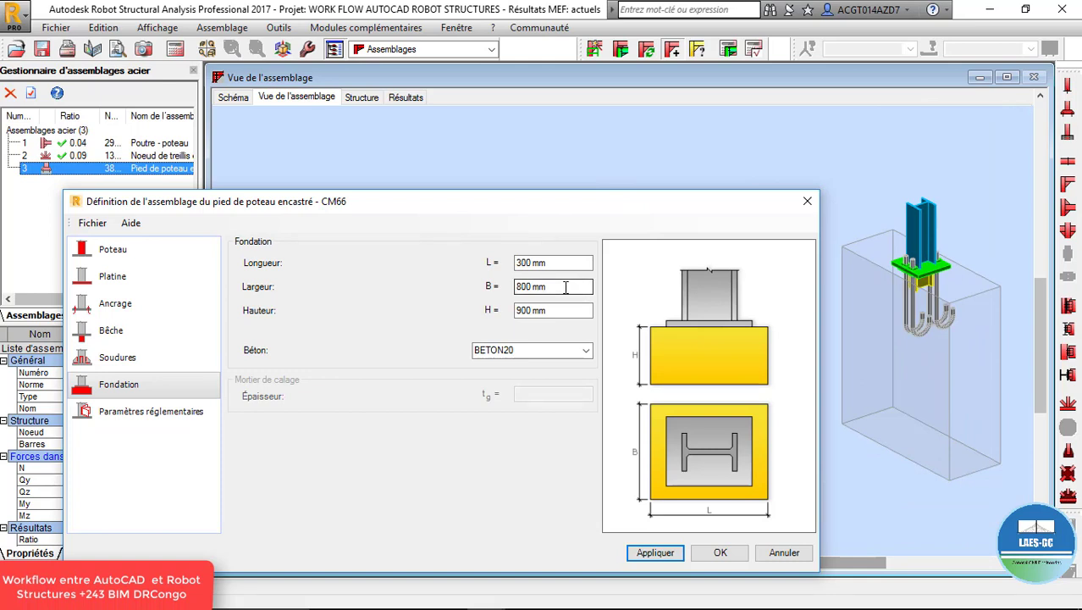
left_click(582, 350)
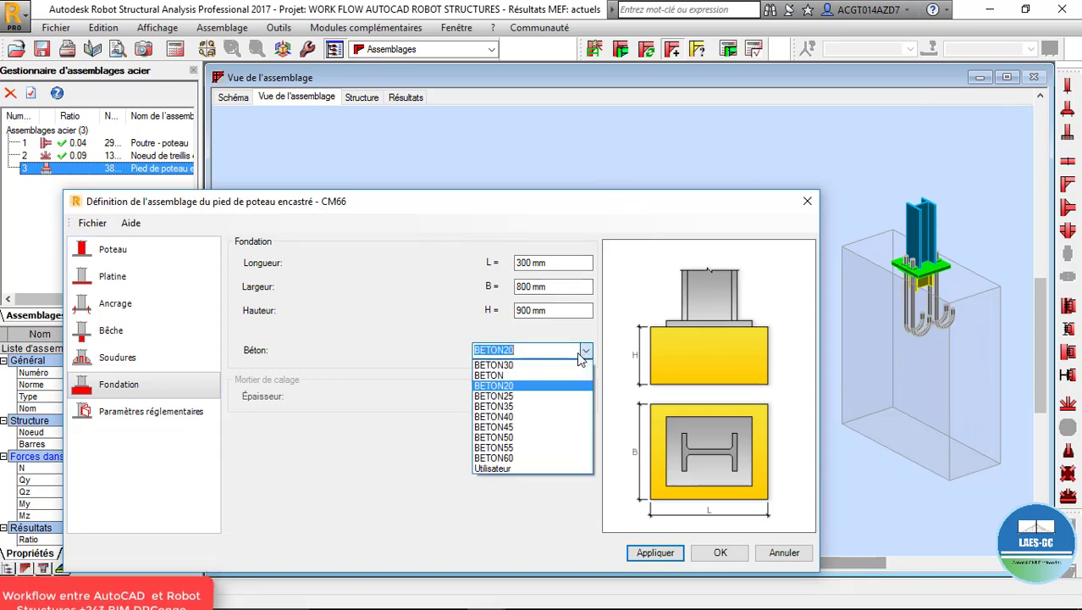
left_click(526, 396)
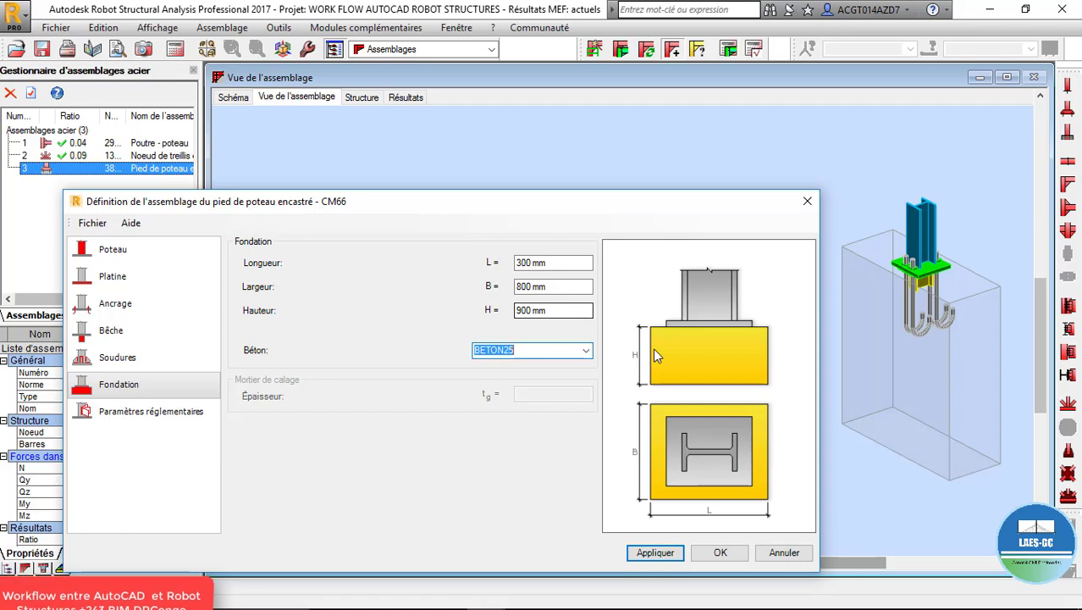
left_click(670, 552)
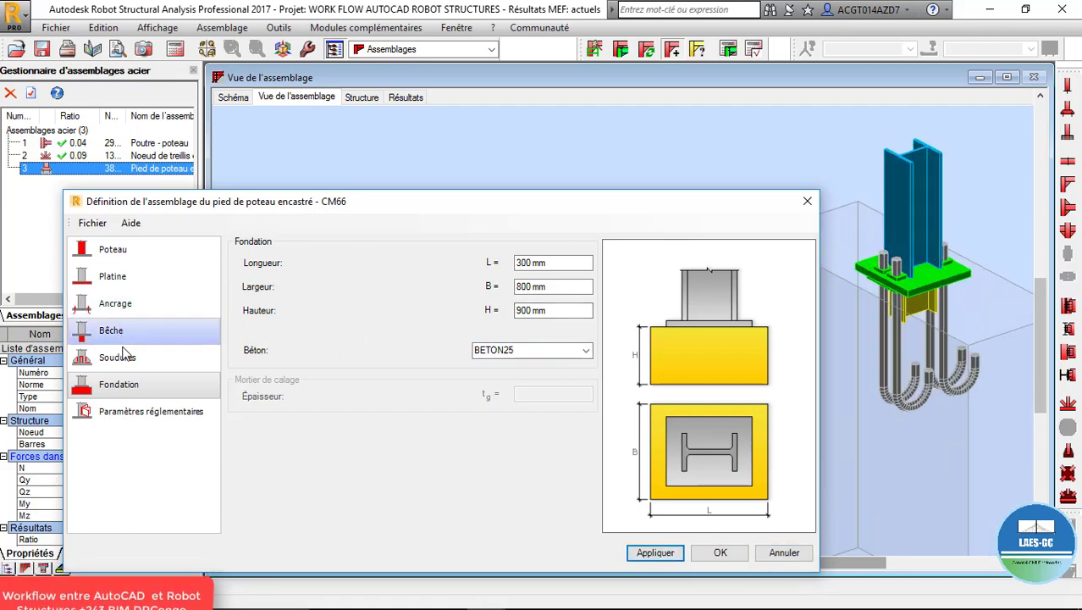
Try an anchor length L2 of 800 mm, apply it, and inspect the anchors inside the foundation block in 3D.
left_click(136, 307)
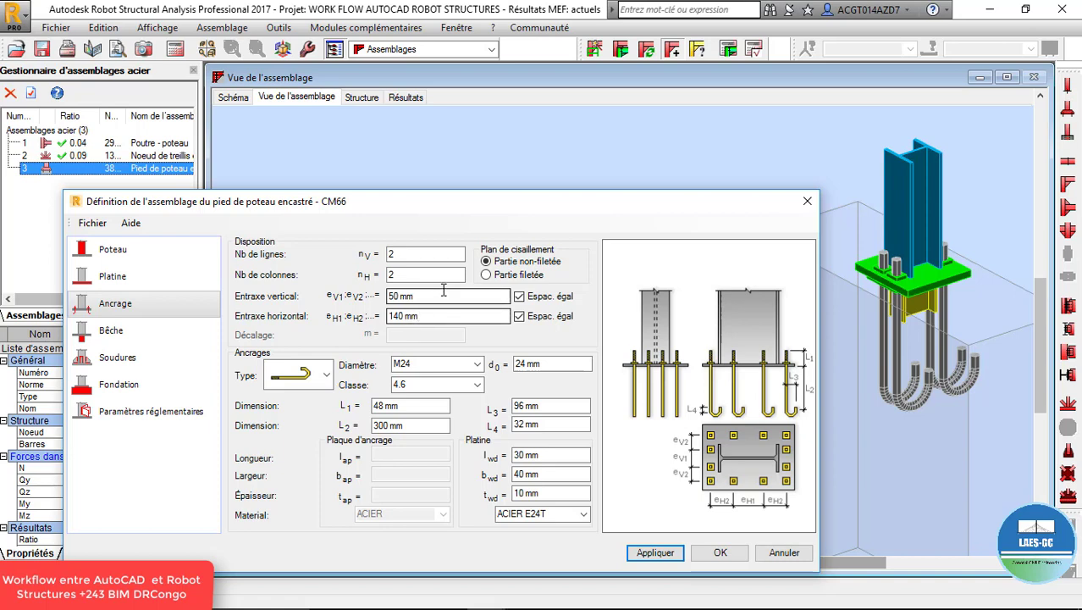
scroll(902, 241, "up", 3)
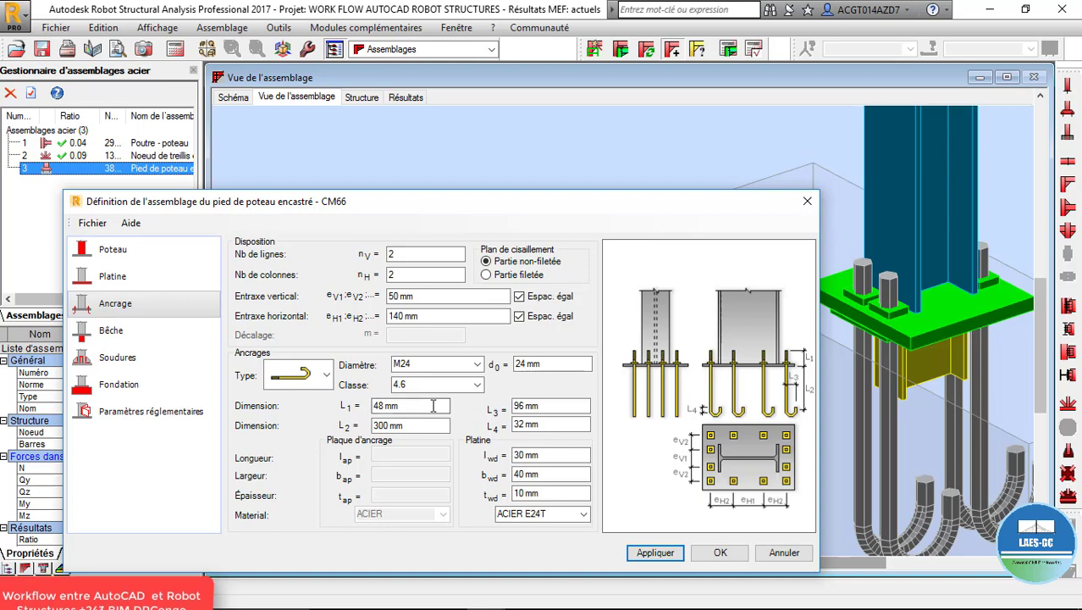
left_click_drag(417, 428, 204, 418)
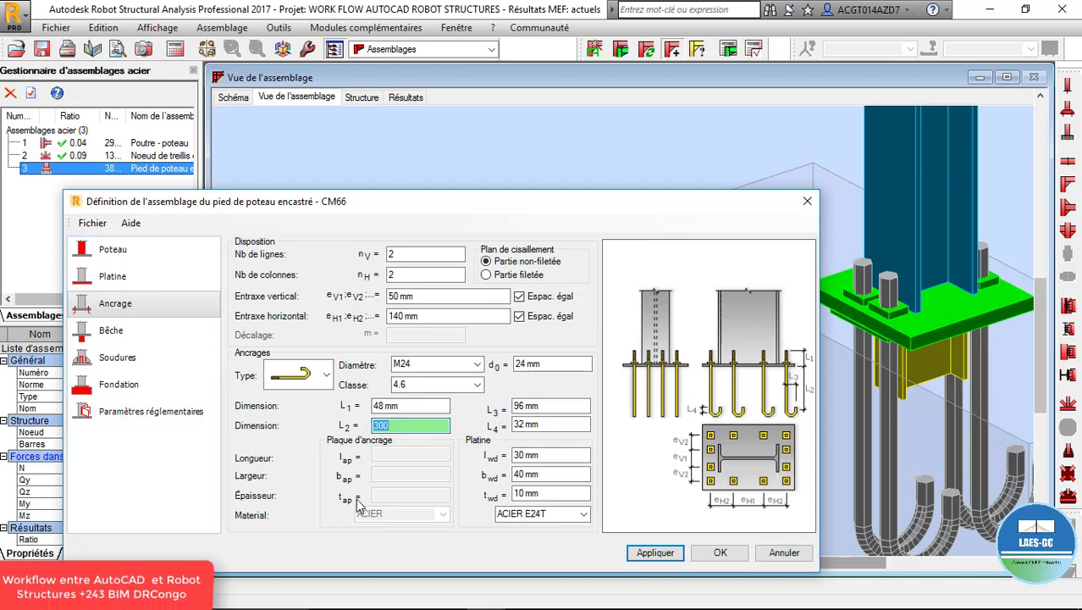
type("800")
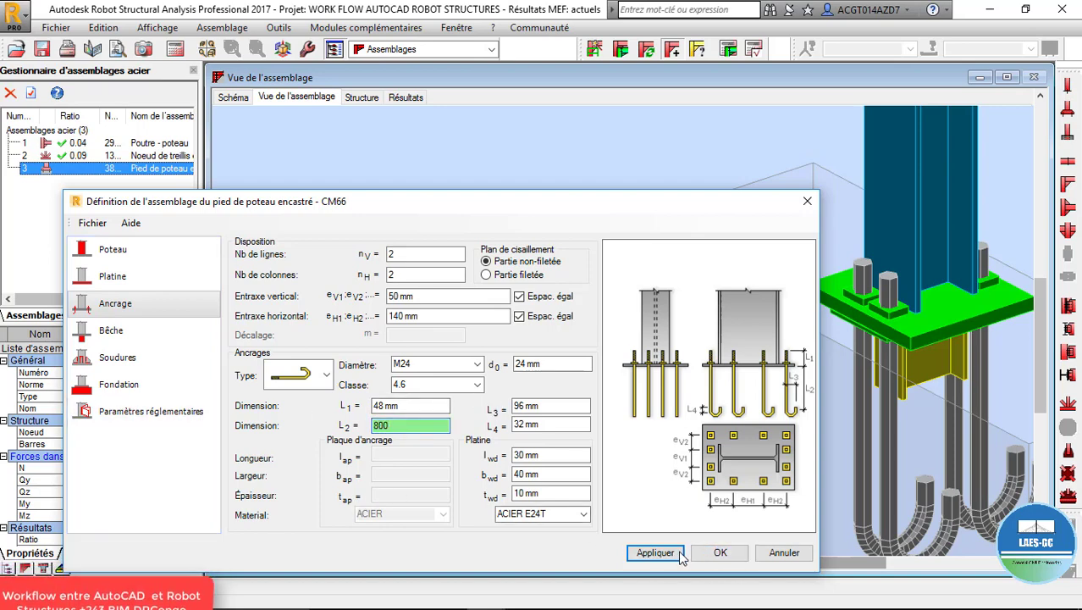
left_click(655, 552)
scroll(908, 240, "down", 5)
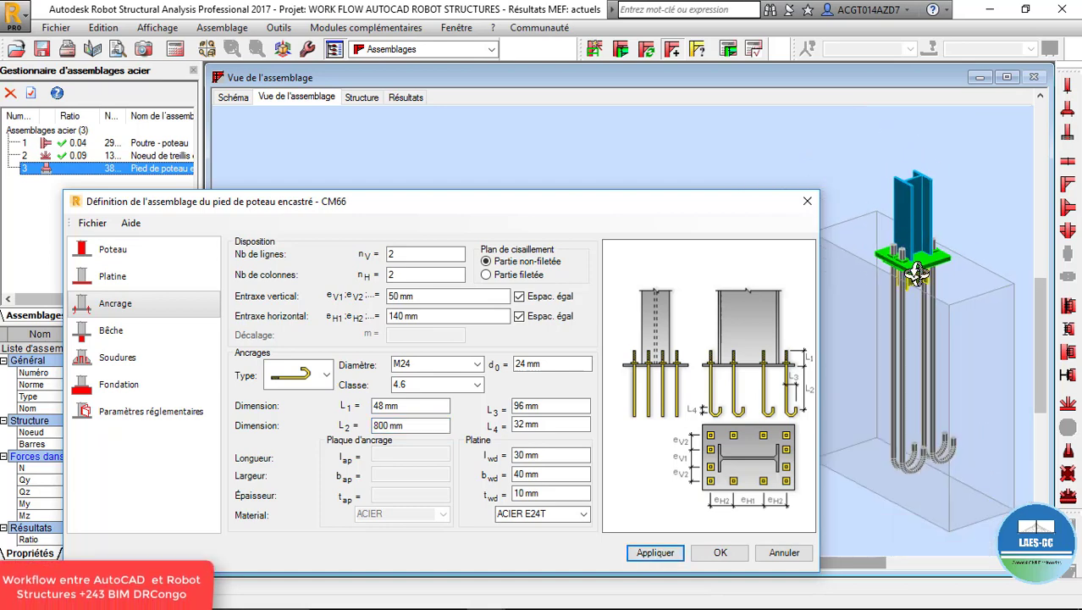
middle_click_drag(881, 303, 965, 305, "shift")
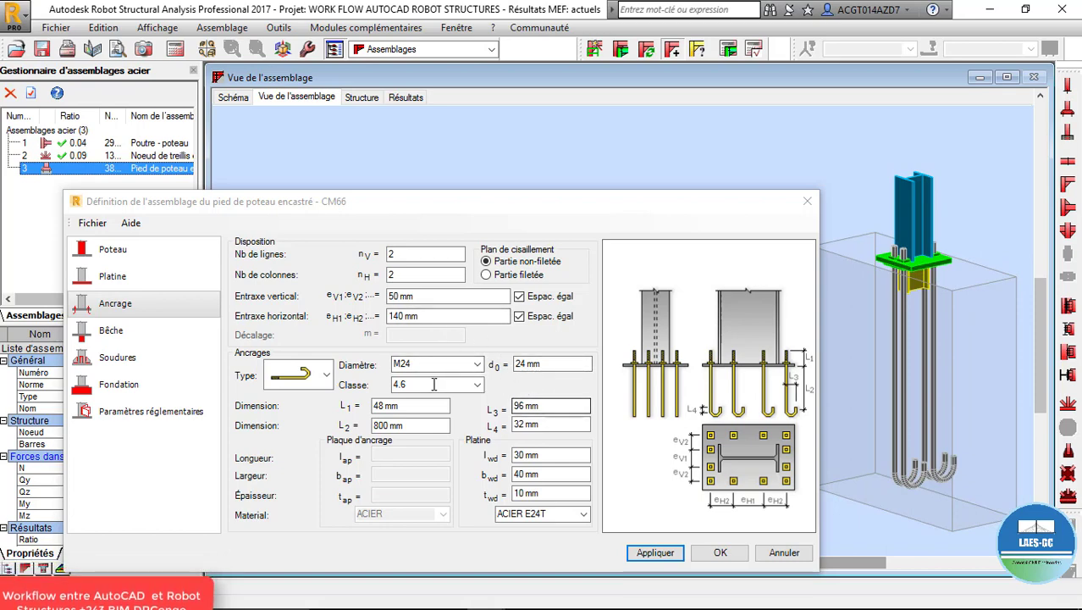
Set the anchor length L2 to 700 mm, apply it, and check the hooked anchors against the foundation in 3D.
double_click(402, 425)
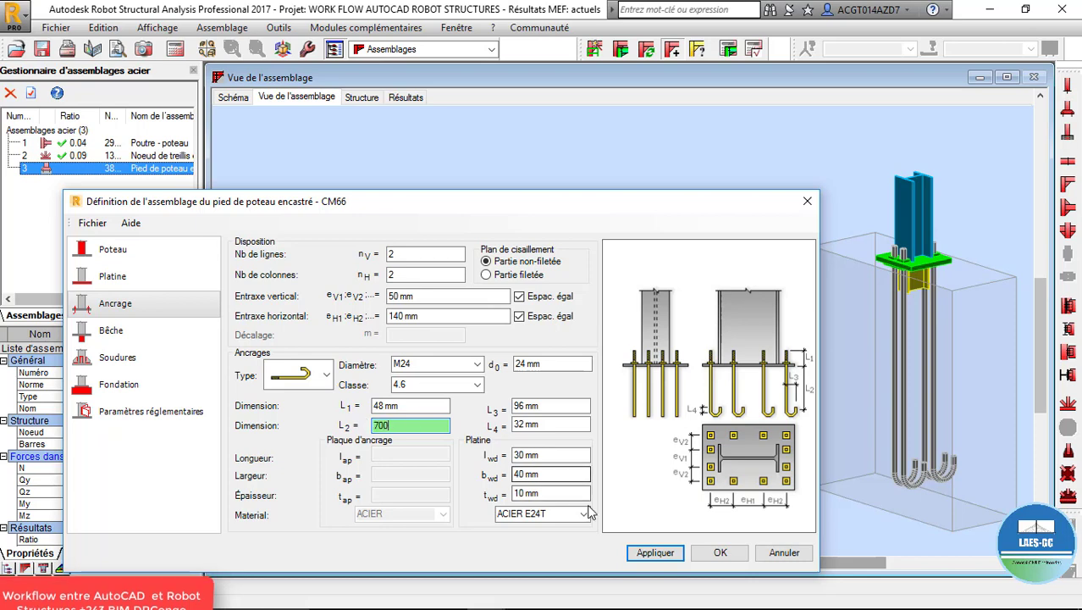
left_click(654, 552)
scroll(976, 343, "down", 3)
left_click_drag(974, 345, 944, 415)
scroll(950, 292, "up", 4)
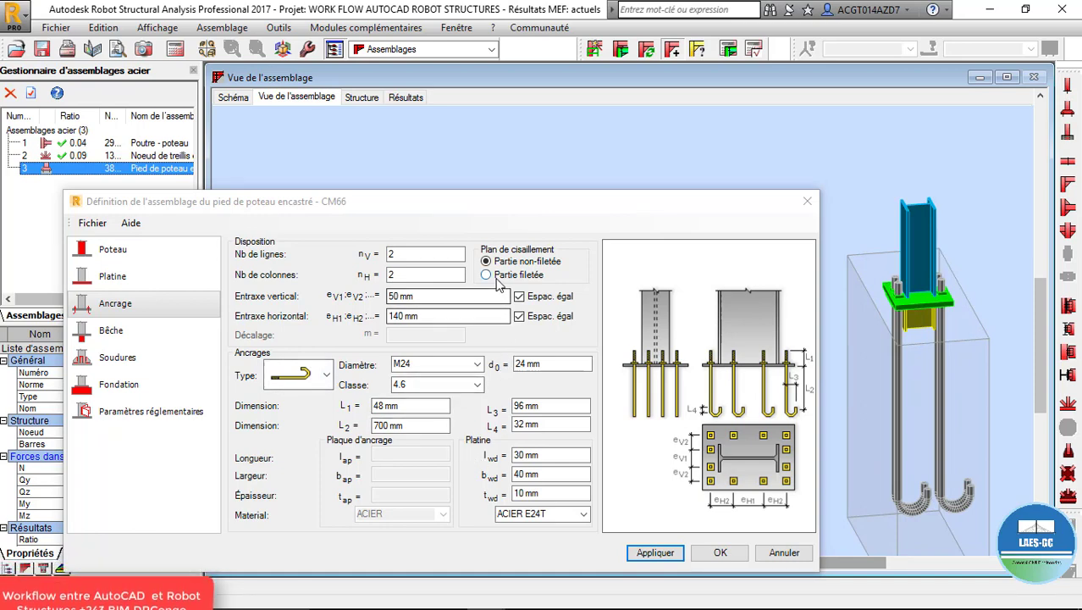
Review the column base's wedge, foundation, code-parameter, column, plate, weld and anchor settings, and examine the joint in 3D.
left_click(131, 339)
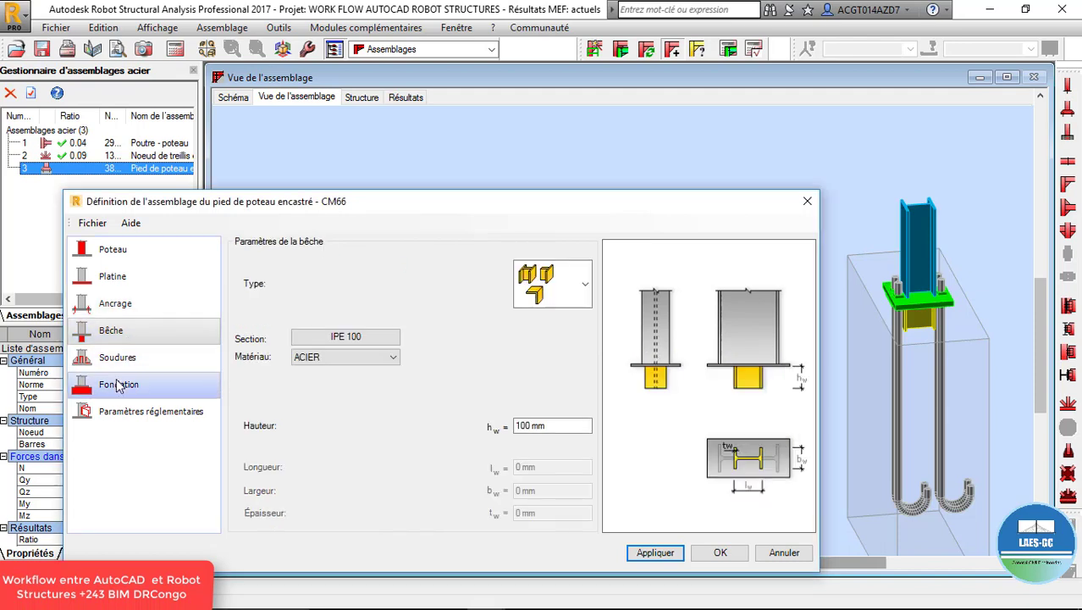
left_click(118, 384)
left_click(118, 411)
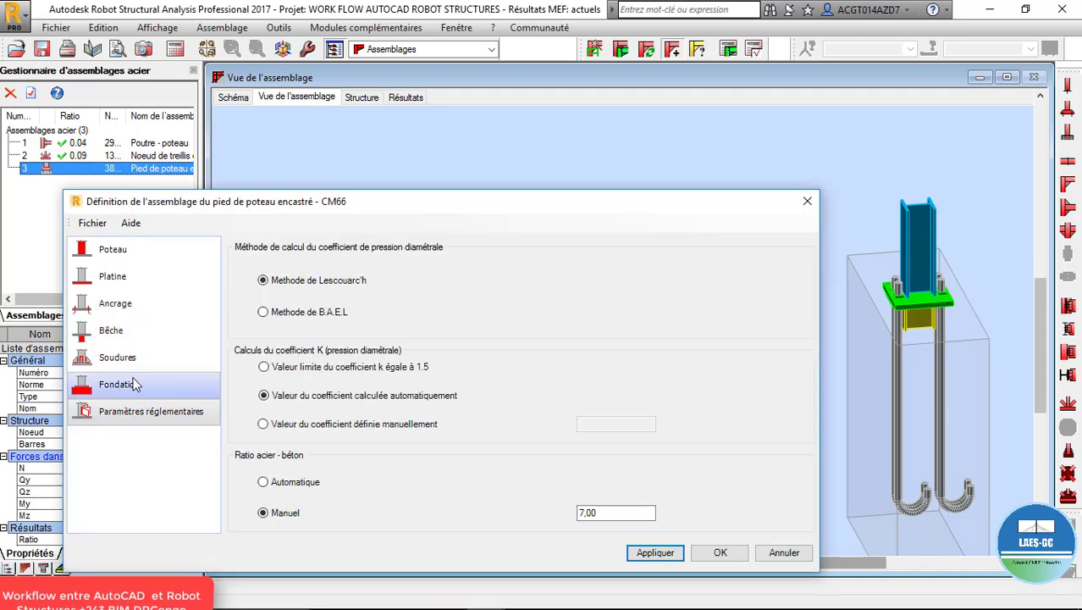
left_click(116, 254)
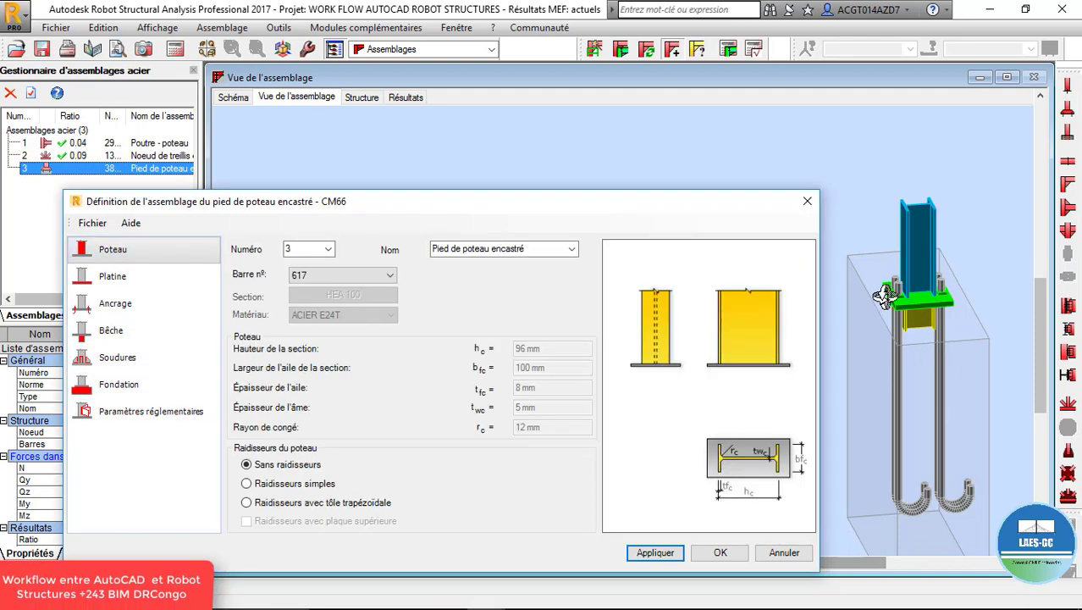
scroll(885, 296, "down", 3)
left_click_drag(912, 350, 932, 318)
scroll(925, 263, "up", 3)
left_click_drag(929, 280, 881, 318)
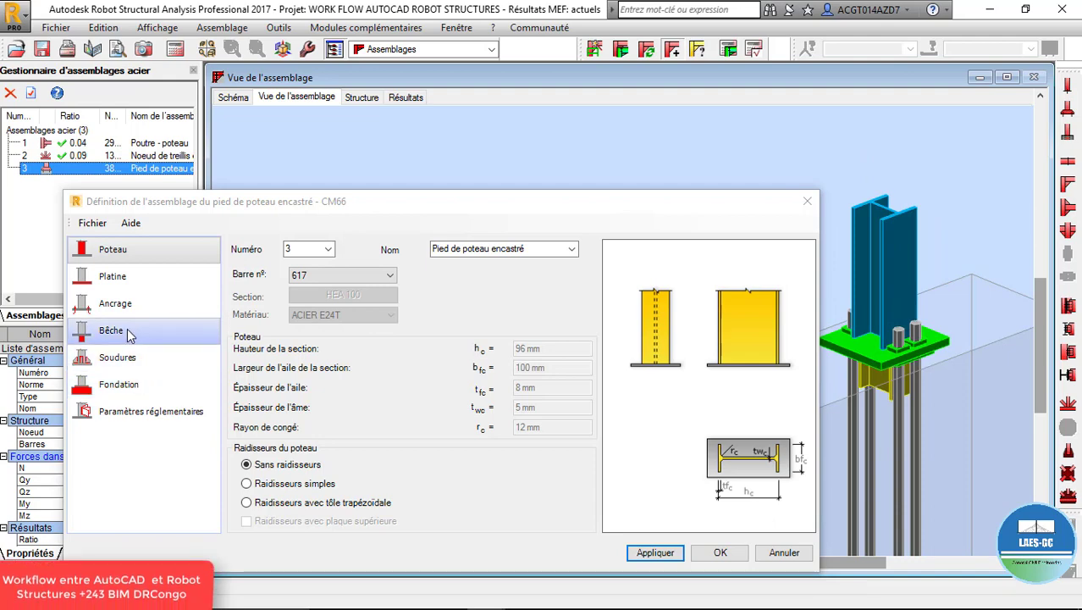
left_click(109, 279)
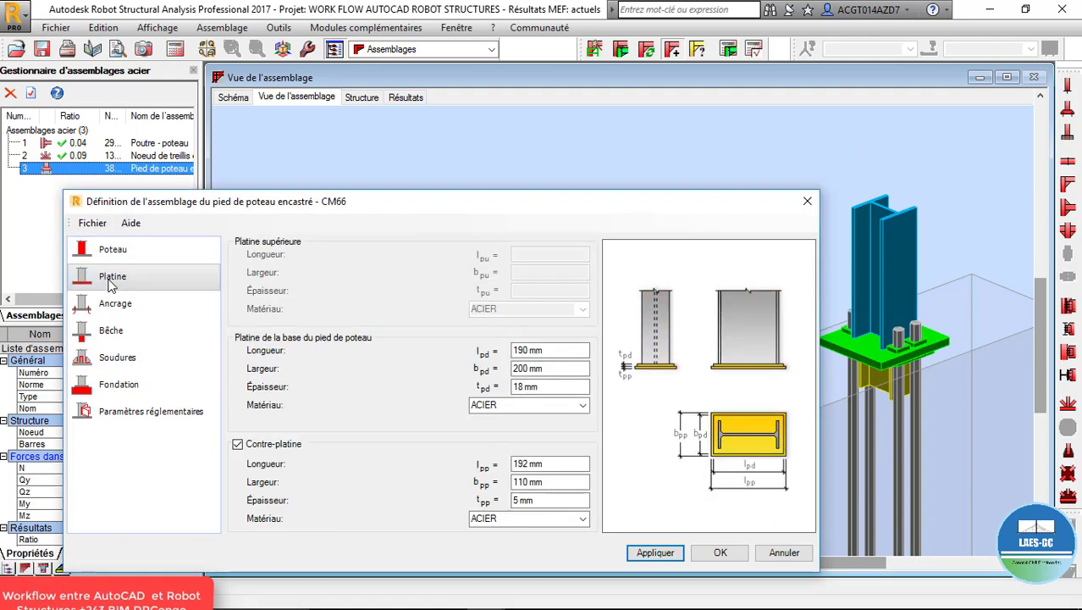
left_click(161, 362)
left_click(121, 335)
left_click(110, 303)
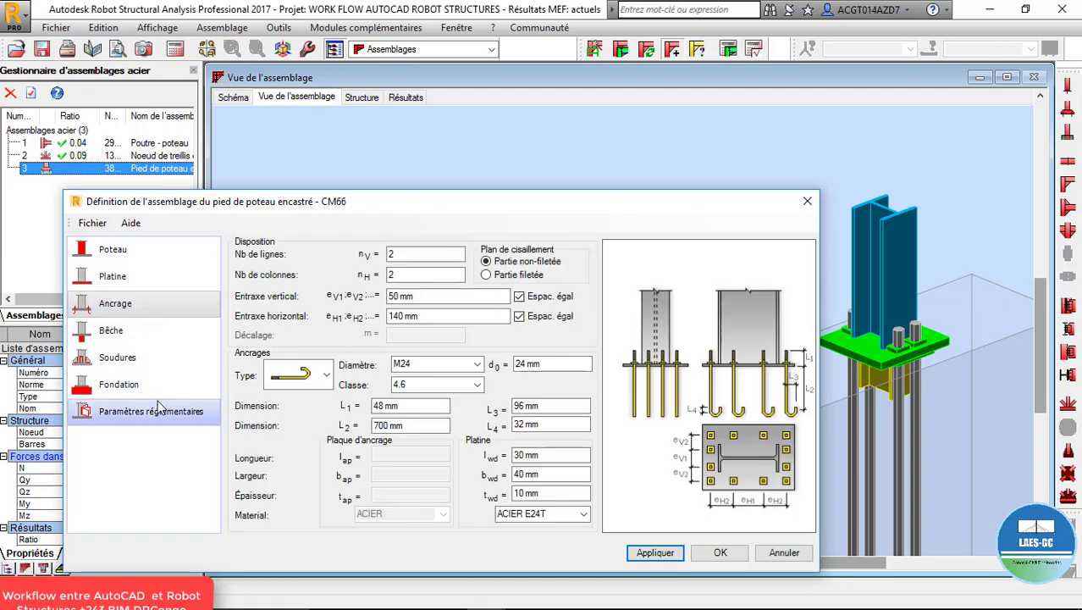
left_click(152, 410)
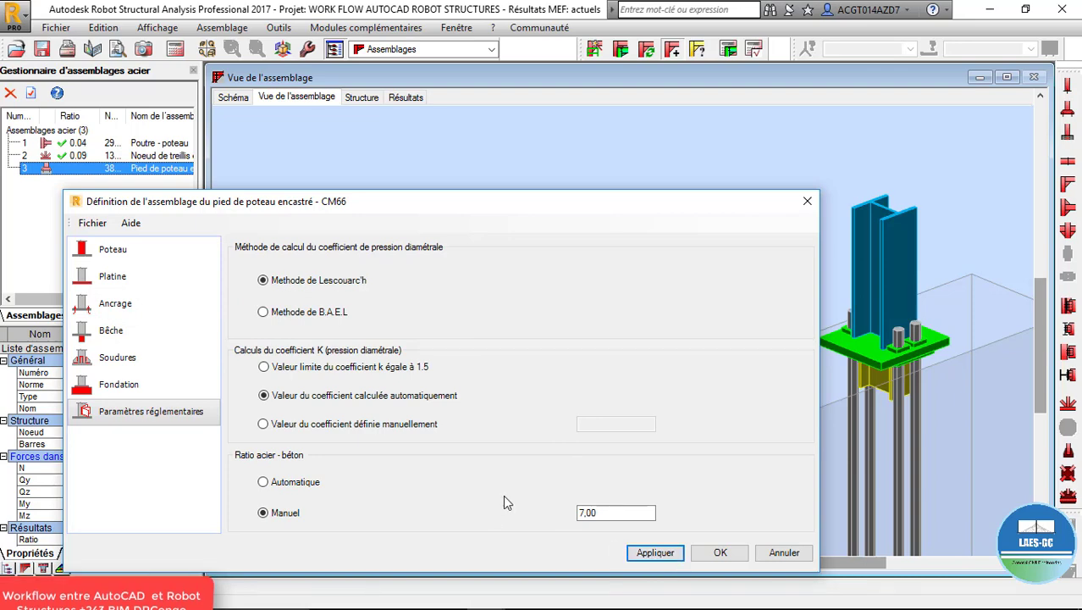
Apply and confirm the fixed column base definition, and inspect the finished connection in the 3D view.
left_click(654, 552)
left_click(720, 555)
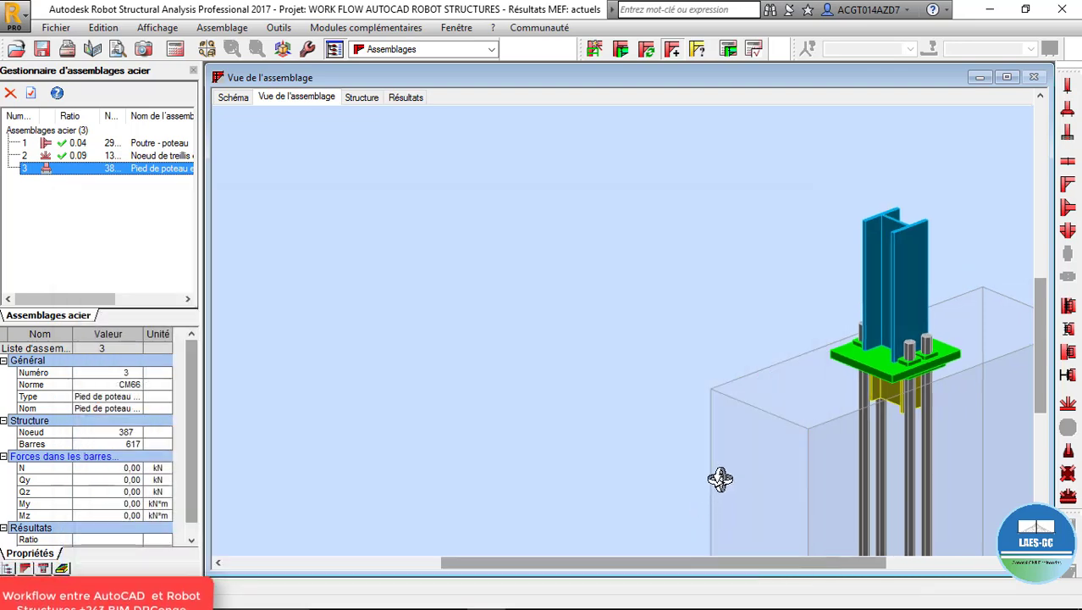
scroll(535, 334, "down", 4)
left_click_drag(724, 374, 693, 384)
scroll(754, 340, "up", 6)
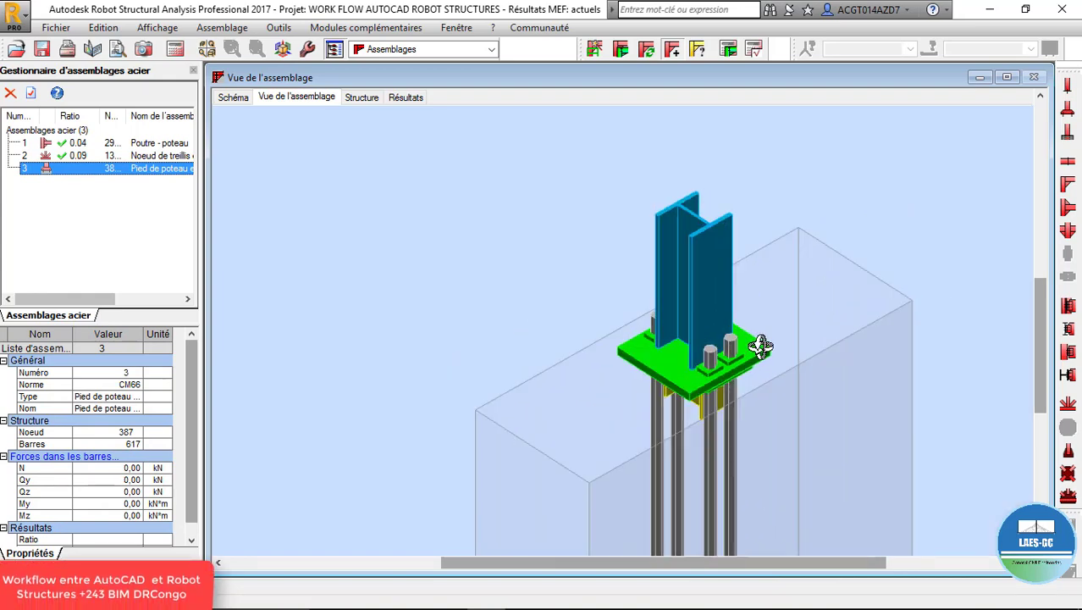
scroll(747, 302, "up", 2)
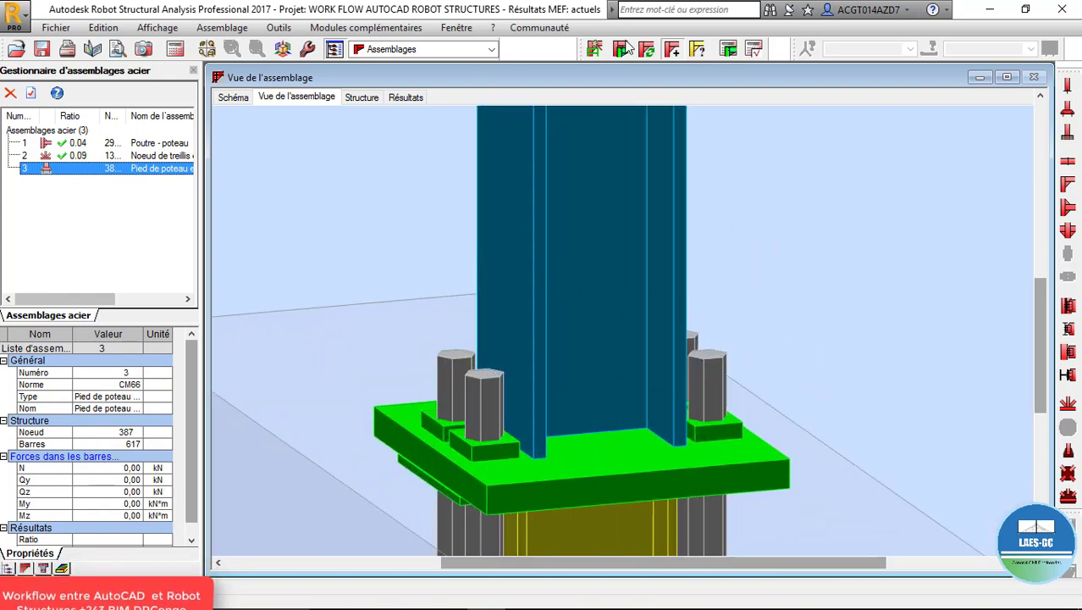
Run the verification of connection 3 for load cases 1A16 and read its calculation note through to the remarks.
left_click(731, 50)
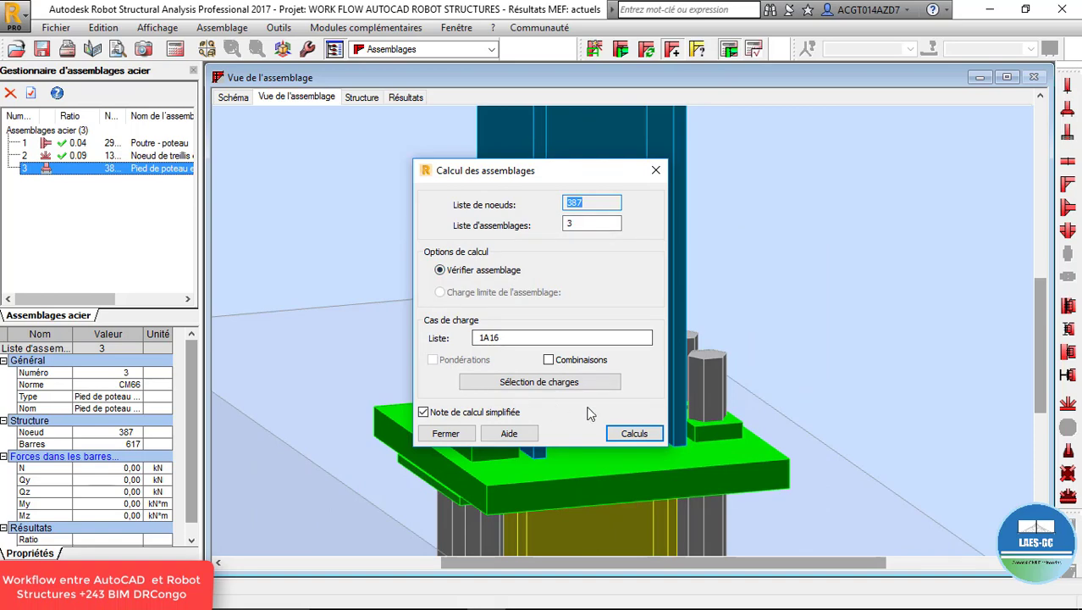
left_click(634, 433)
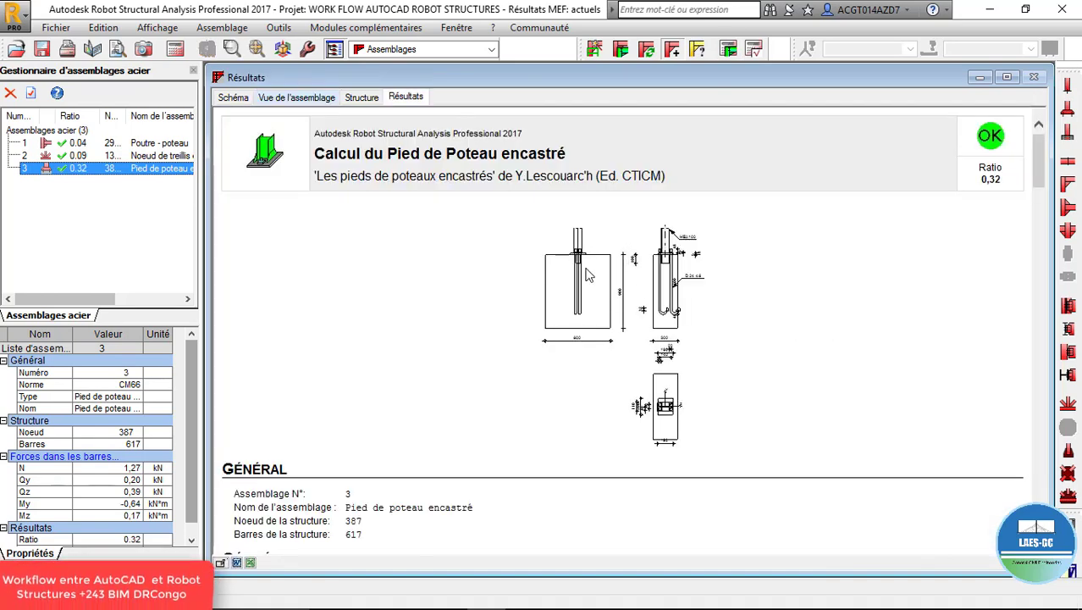
scroll(589, 275, "down", 20)
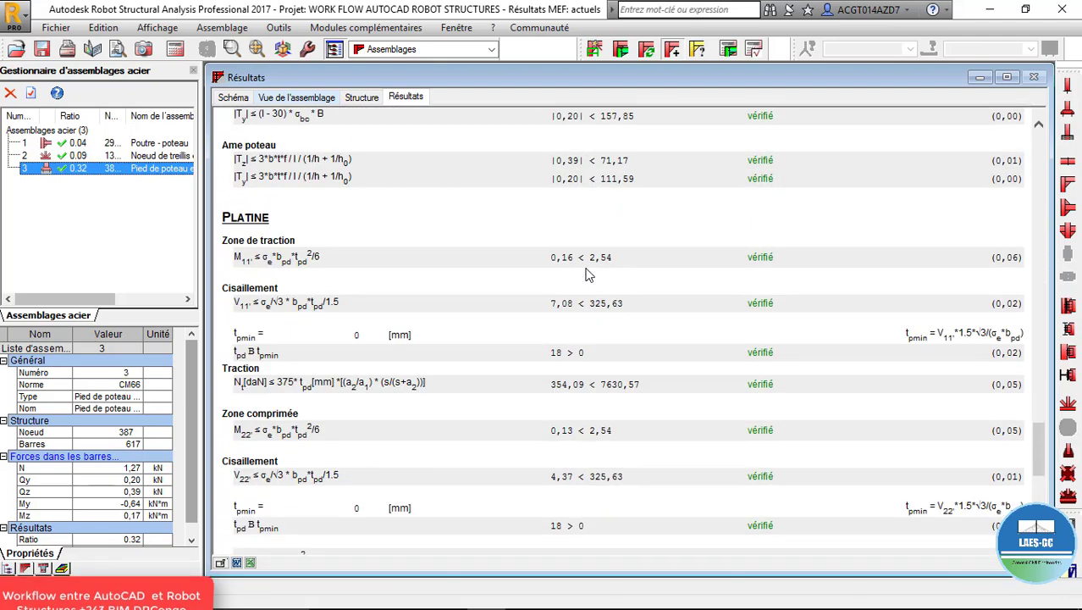
scroll(590, 276, "down", 10)
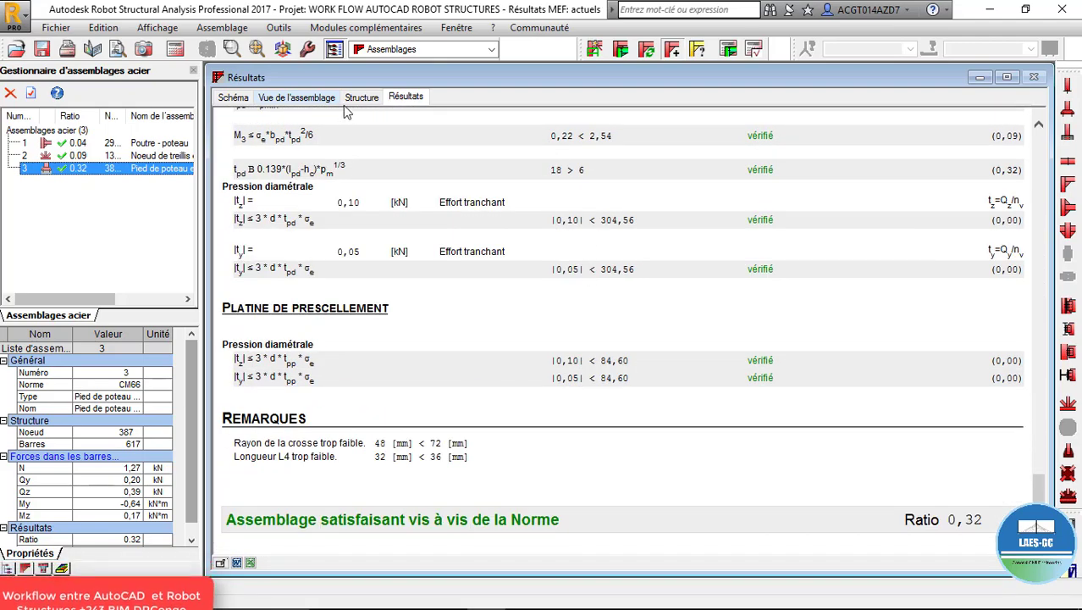
Print the column base note to PDF on the desktop as "Autodesk Robot Structural Analysis Professional 2017 3", and return to the results.
key("ctrl+p")
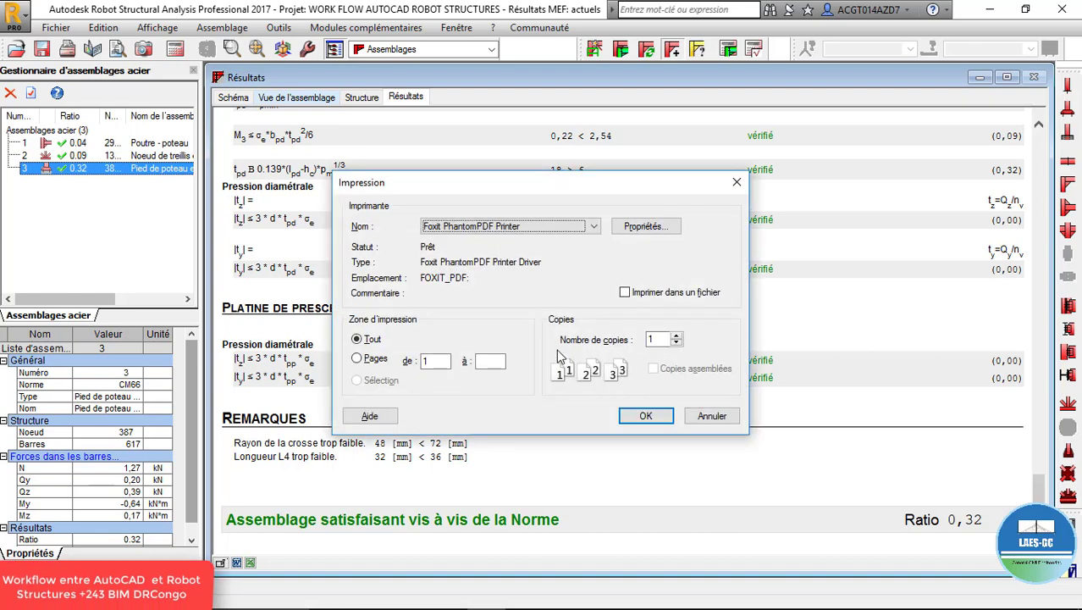
left_click(639, 416)
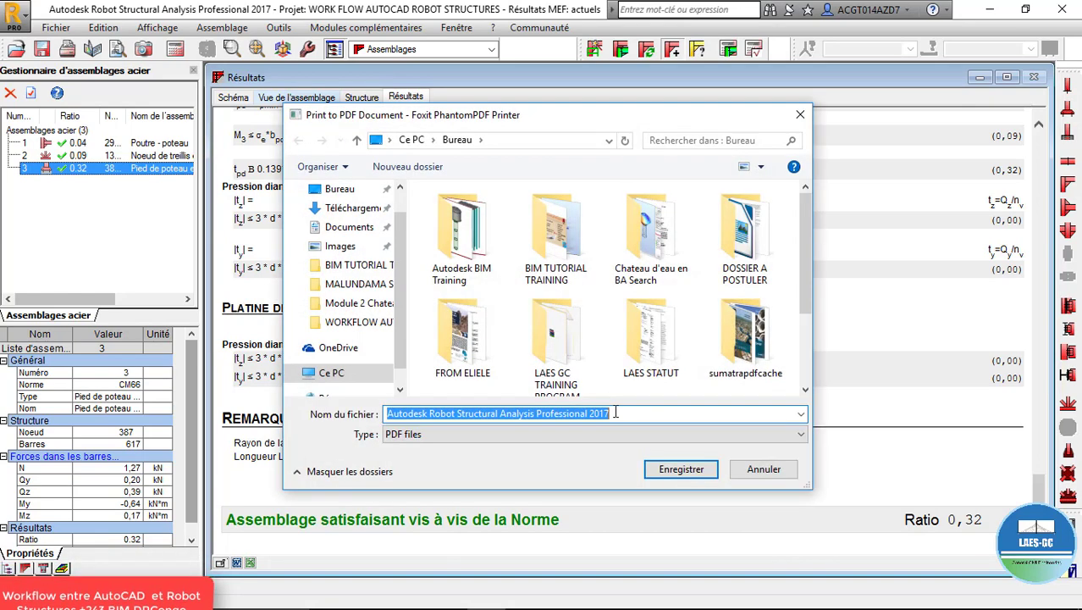
left_click(620, 413)
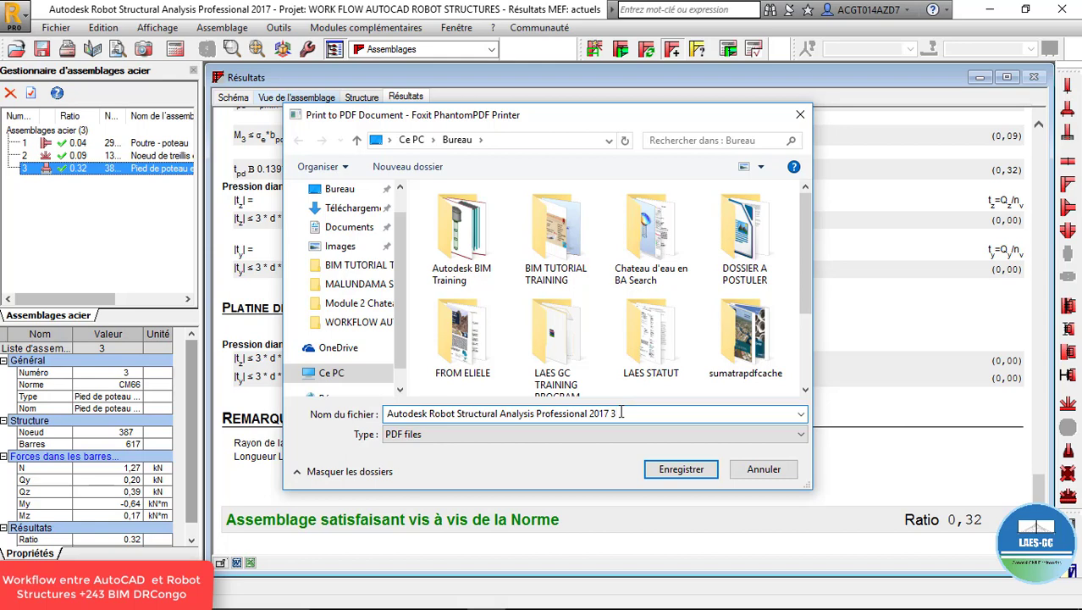
left_click(710, 468)
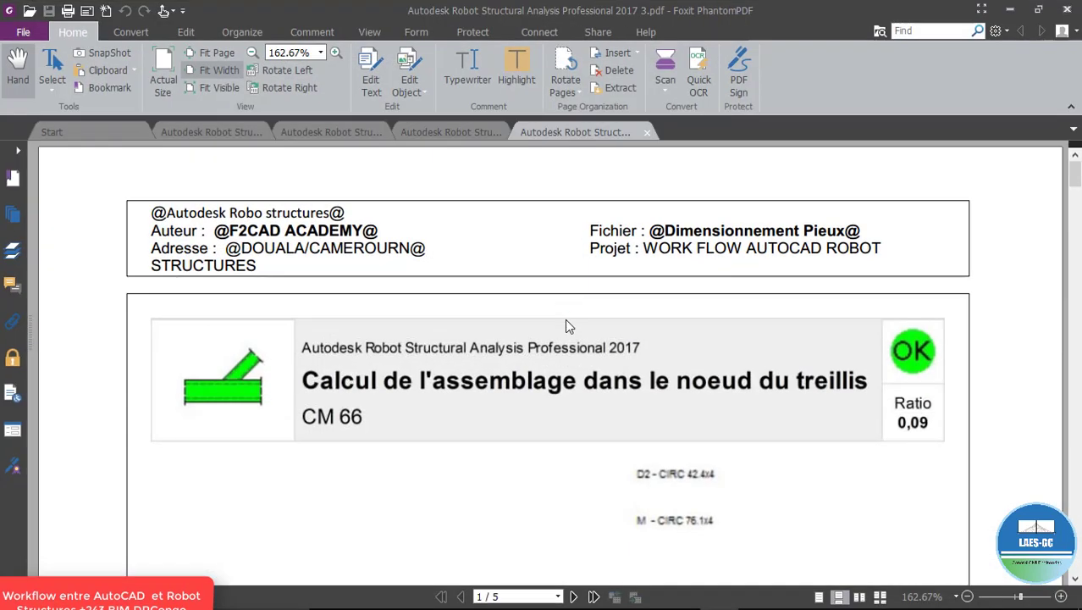
left_click(999, 10)
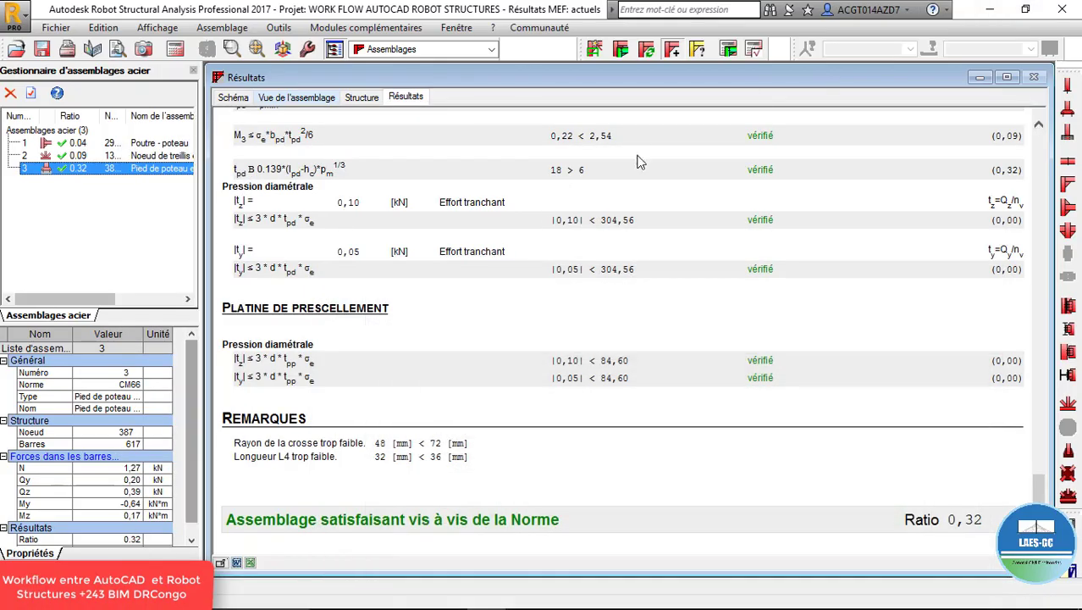
Return to the Geometry layout and select the CAE 120x8 brace and the CIRC 76.1x4 arch tube meeting at a roof node.
left_click(491, 50)
left_click(389, 74)
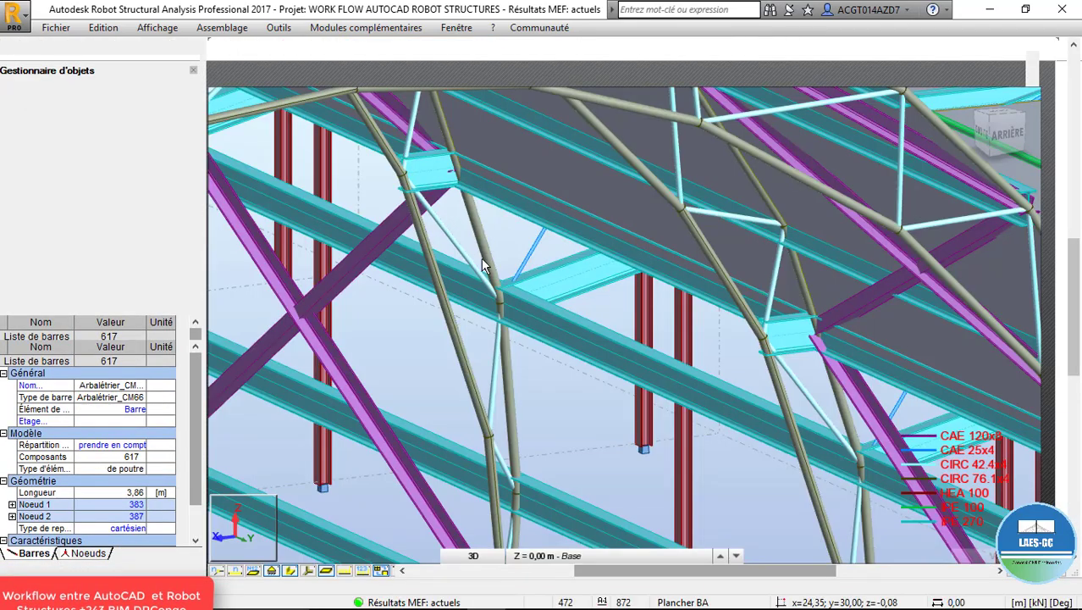
scroll(474, 252, "down", 3)
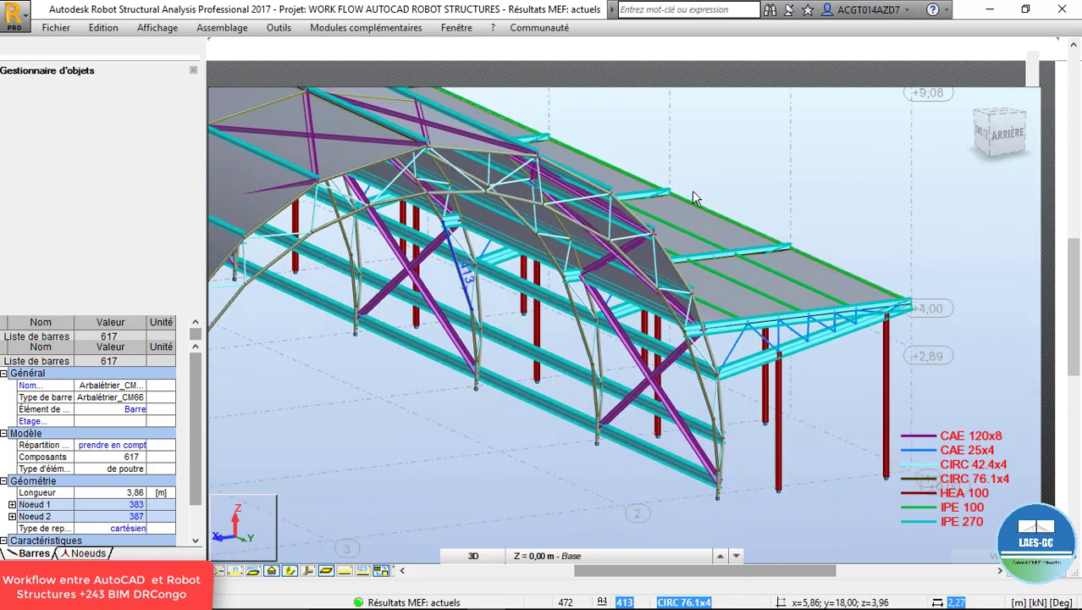
right_click(780, 154)
left_click(723, 219)
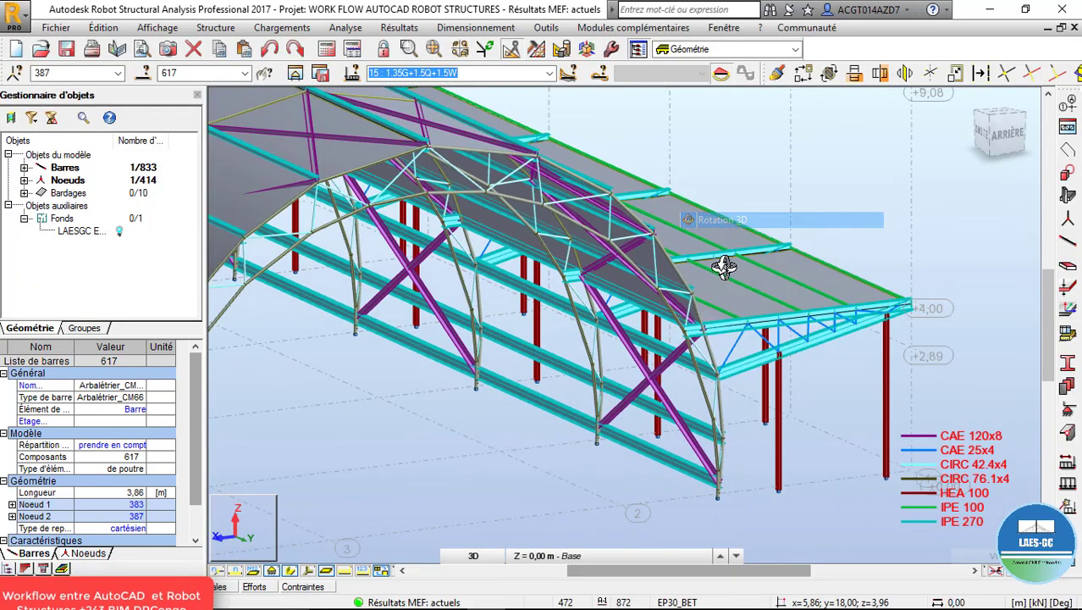
left_click_drag(847, 246, 568, 270)
scroll(567, 269, "down", 2)
scroll(669, 276, "up", 3)
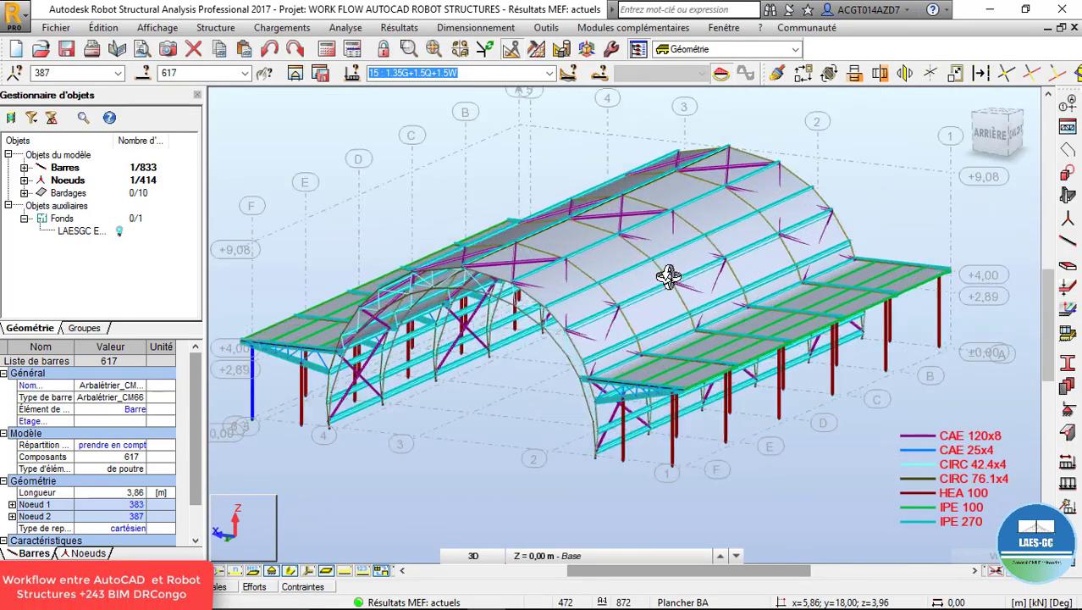
scroll(601, 322, "up", 3)
scroll(603, 320, "up", 5)
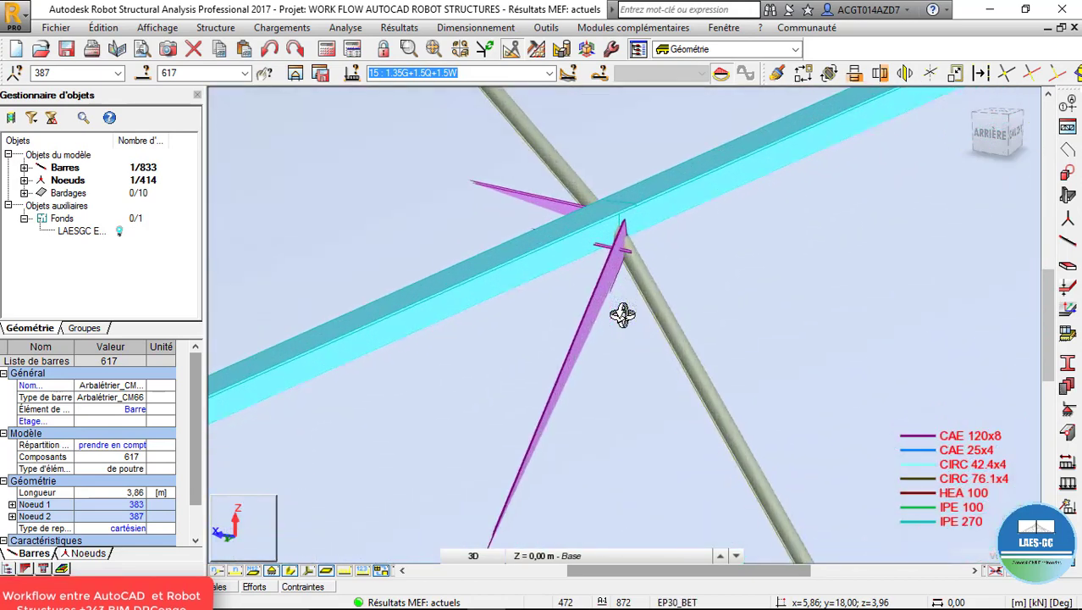
right_click(510, 166)
left_click(509, 174)
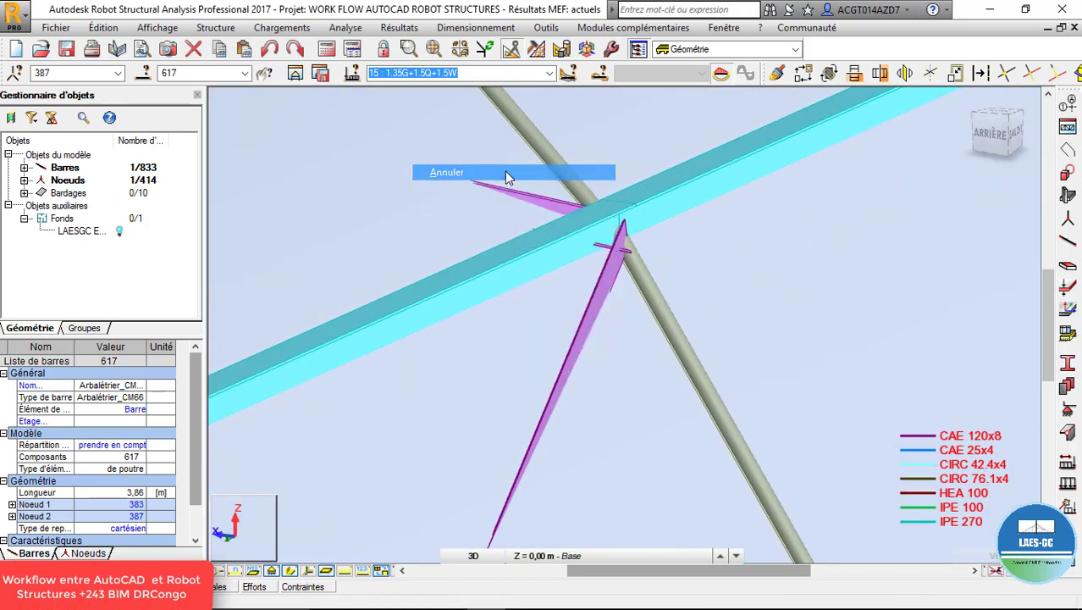
left_click(589, 304)
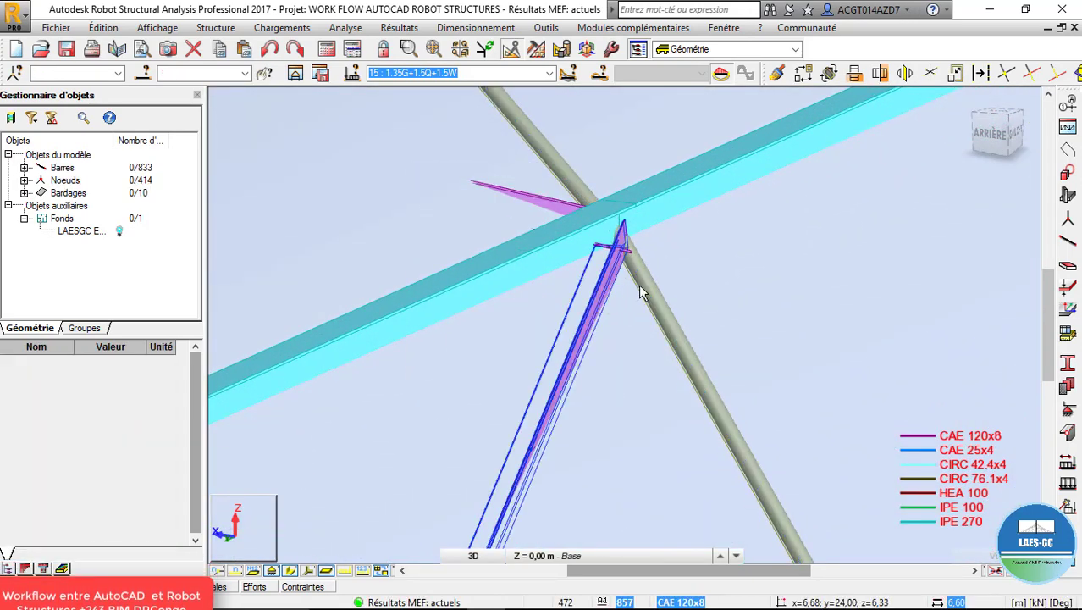
left_click(648, 301, "ctrl")
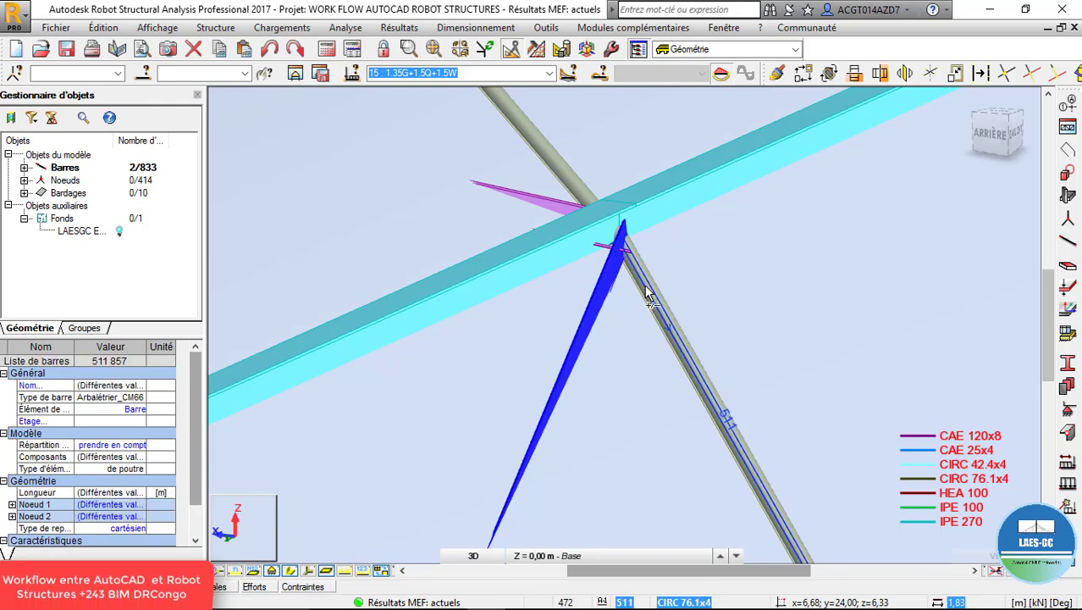
Try to create a new steel connection for the selected brace and arch tube.
left_click(461, 28)
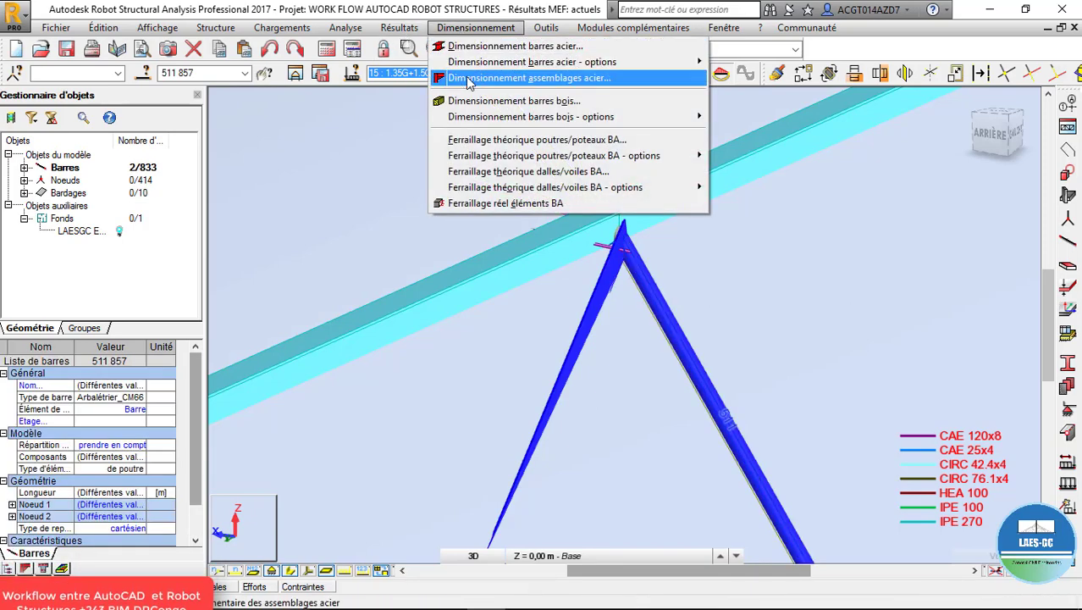
left_click(487, 75)
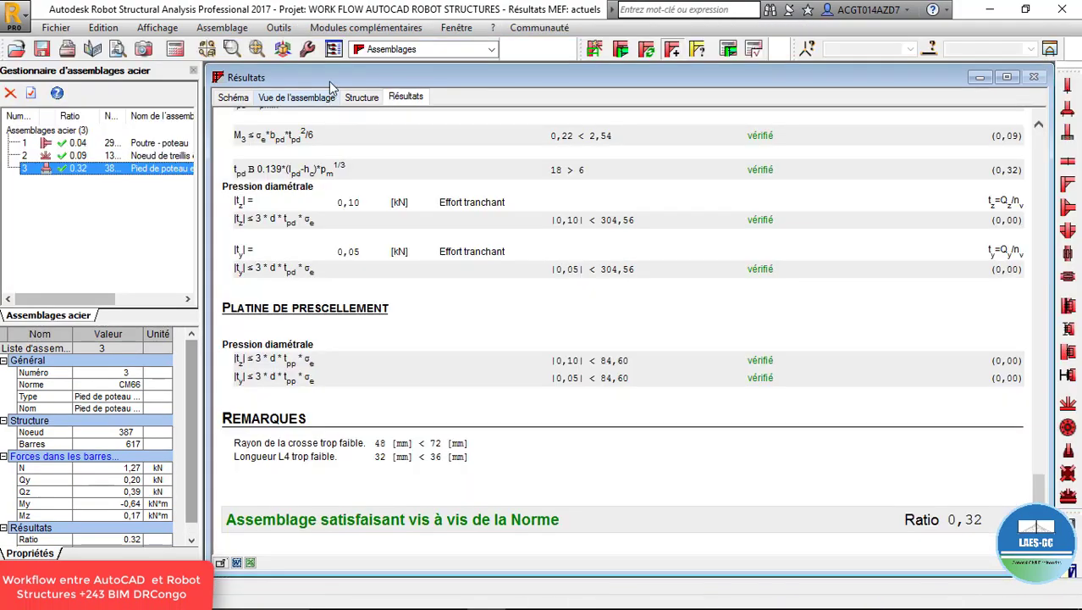
left_click(222, 27)
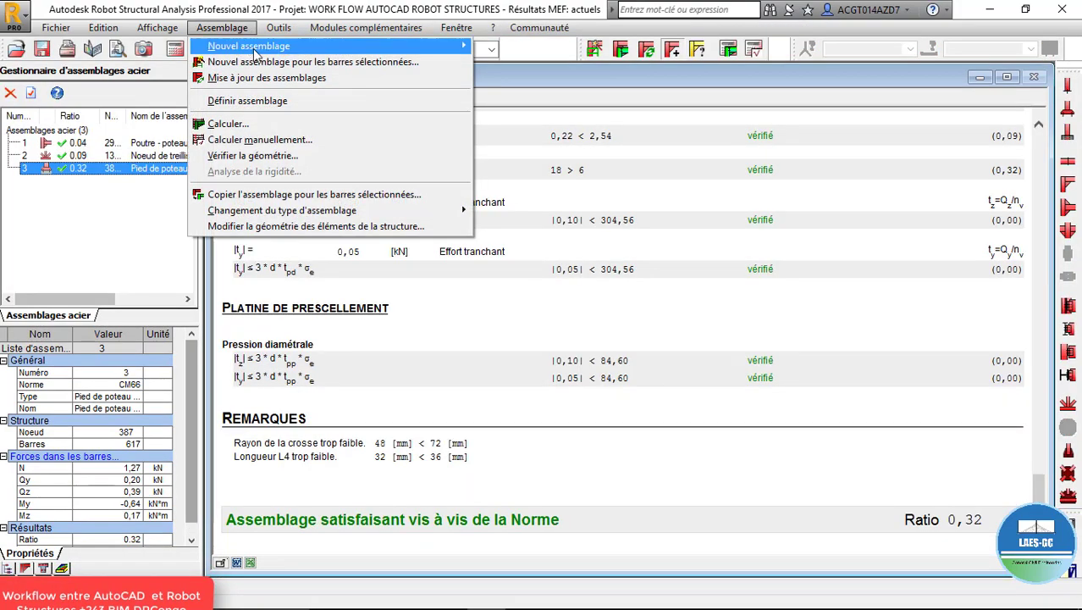
left_click(265, 63)
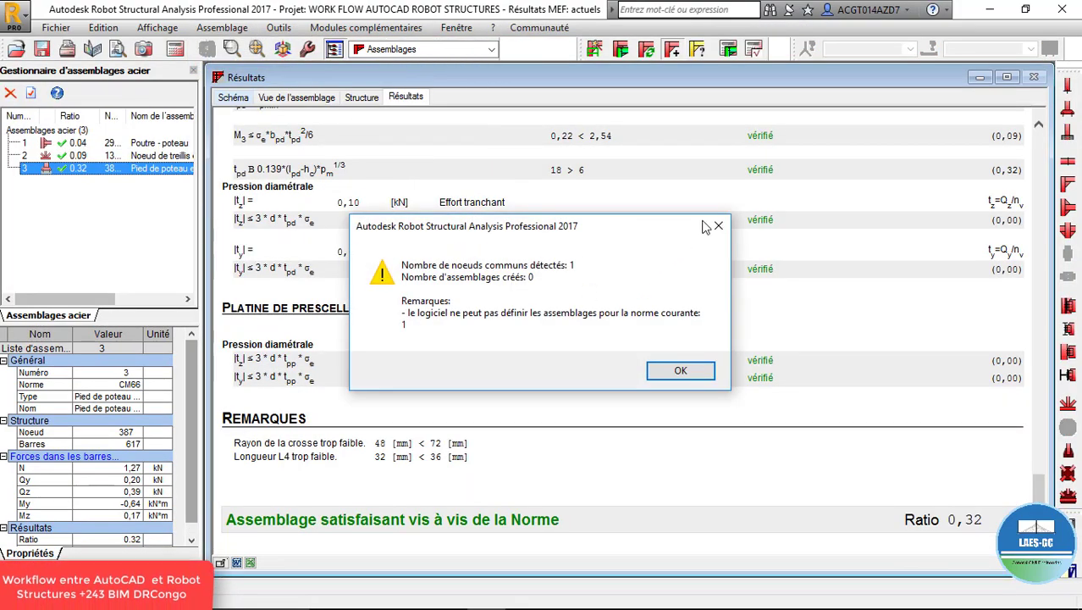
key("Return")
Return to the Geometry layout and examine the whole structure in 3D, including the canopy trusses and arched roof.
left_click(491, 49)
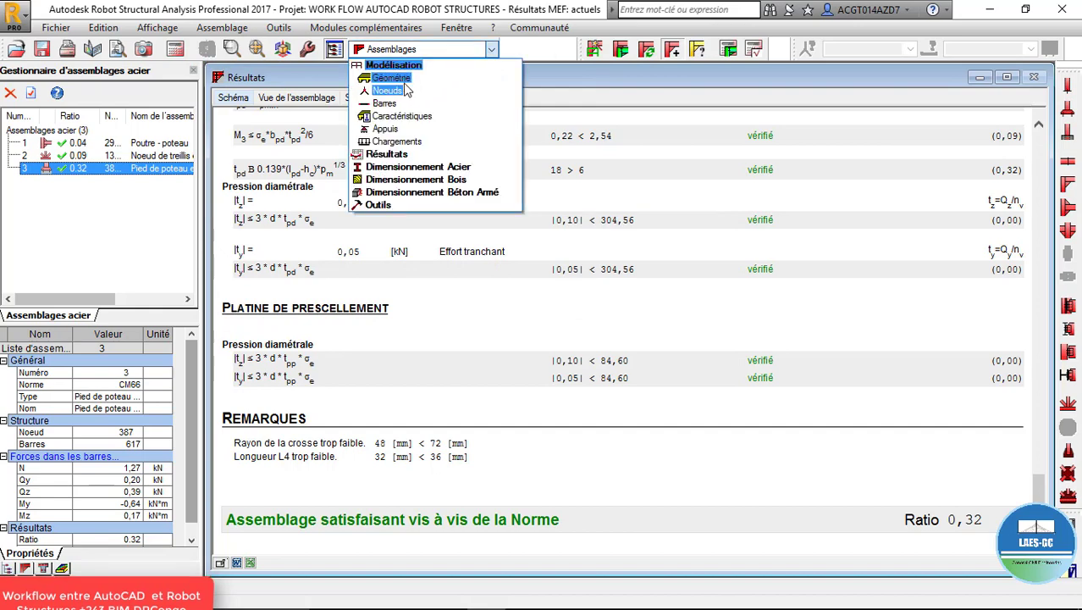
left_click(405, 78)
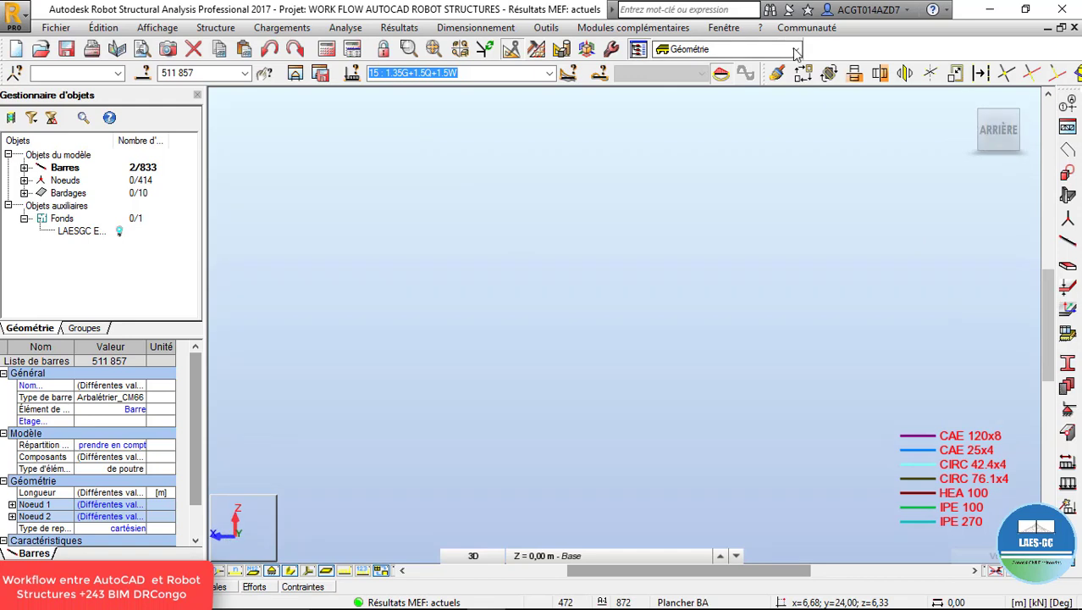
left_click(745, 49)
left_click(694, 78)
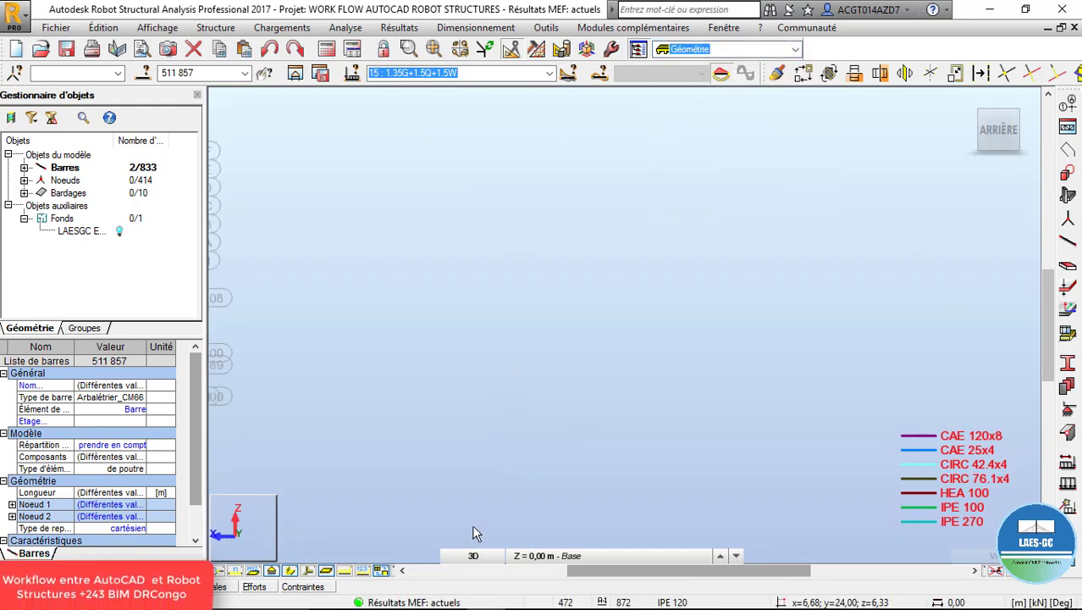
right_click(422, 325)
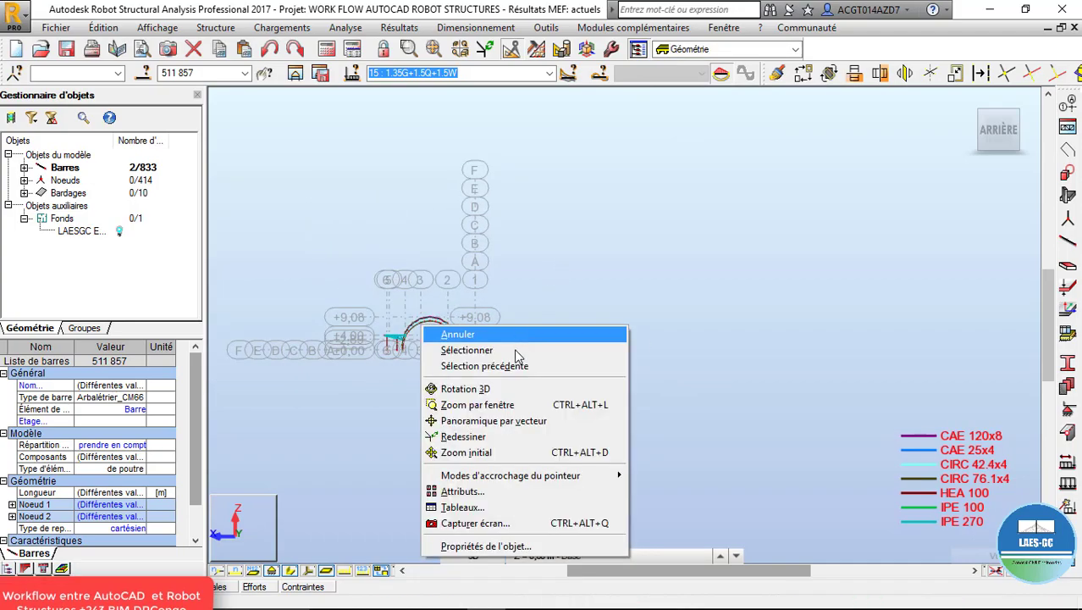
left_click(457, 384)
left_click_drag(481, 358, 450, 311)
scroll(450, 311, "up", 10)
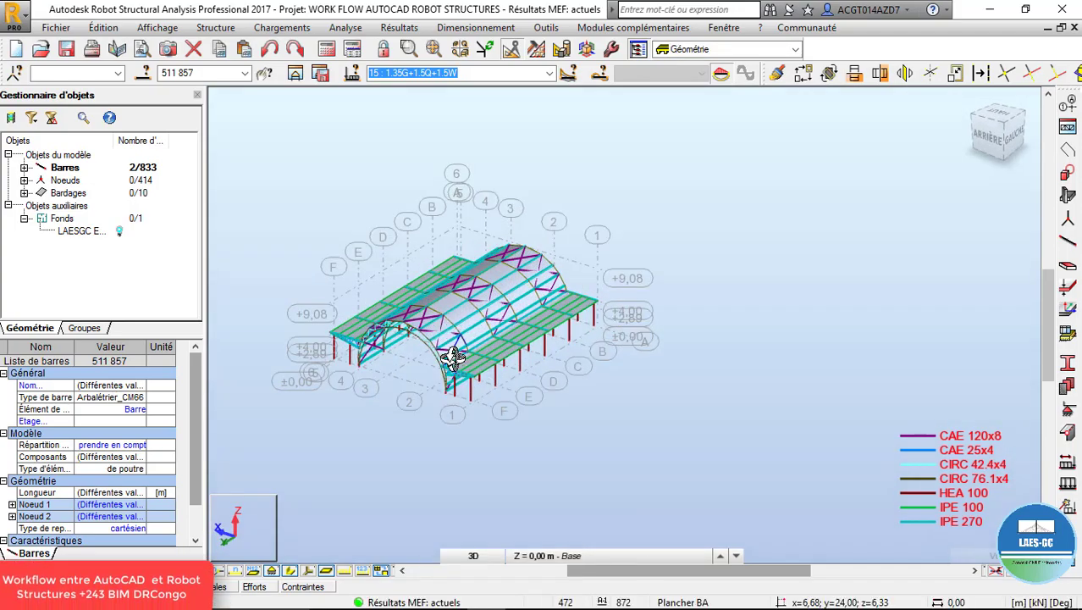
scroll(467, 378, "down", 10)
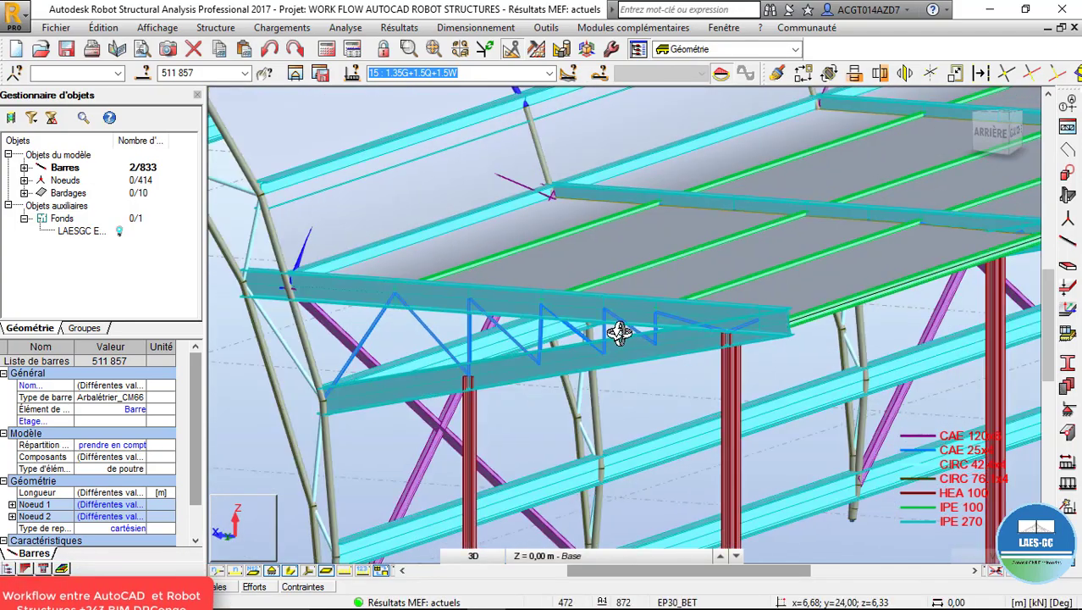
left_click_drag(517, 370, 586, 342)
scroll(642, 343, "up", 5)
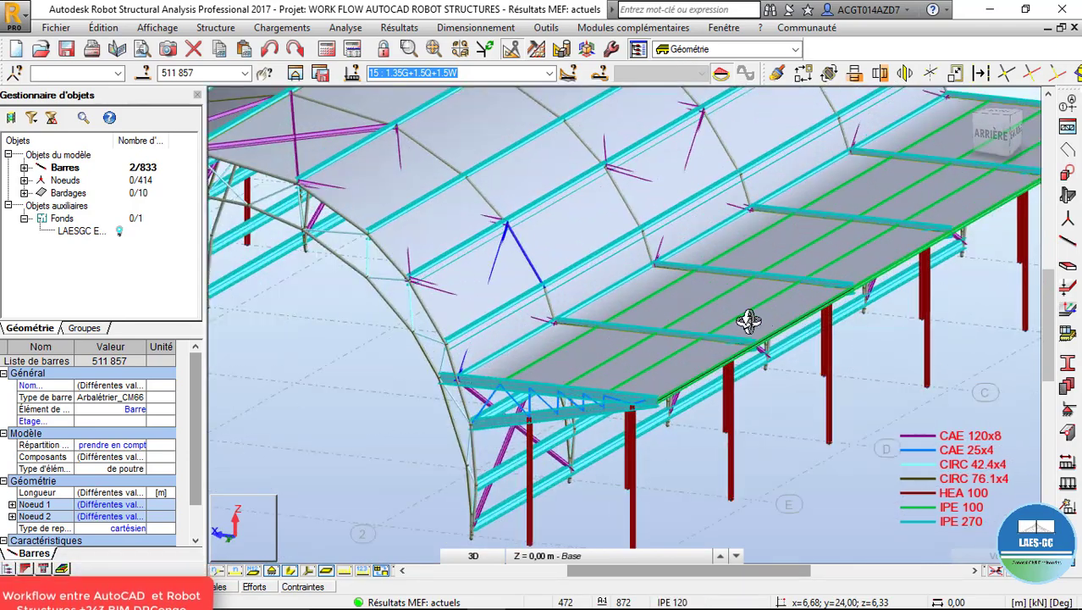
scroll(599, 369, "down", 4)
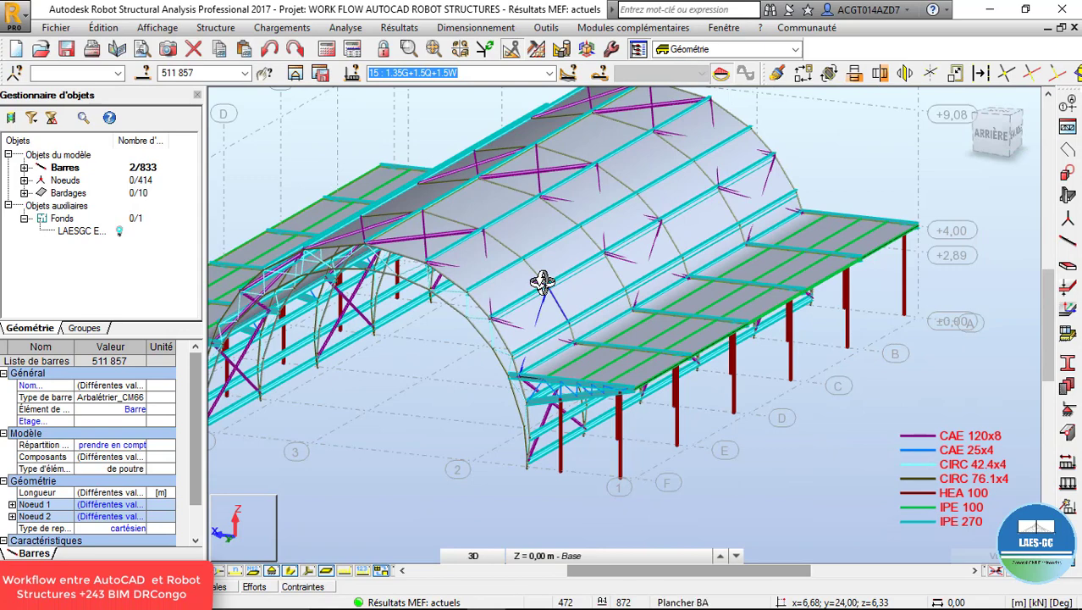
Switch to the WORK FLOW AUTOCAD -ROBOT STRUCTURES presentation in LibreOffice Impress and show slide 5 with the trainer's contact details.
key("alt+Tab")
key("alt+Tab")
key("alt+Tab")
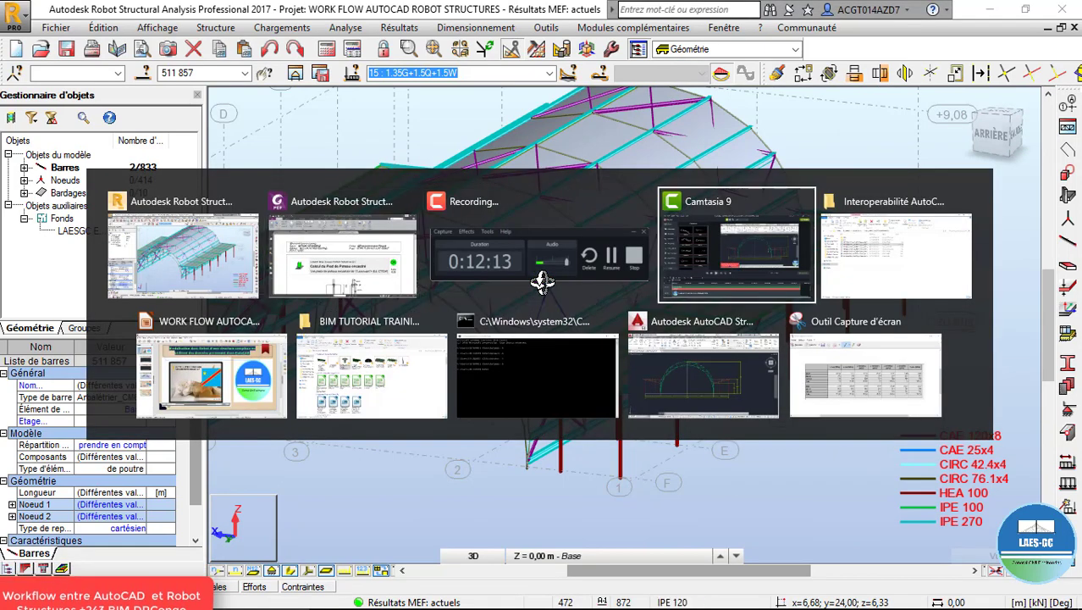
key("alt+Tab")
key("alt+Tab")
key("alt+Tab")
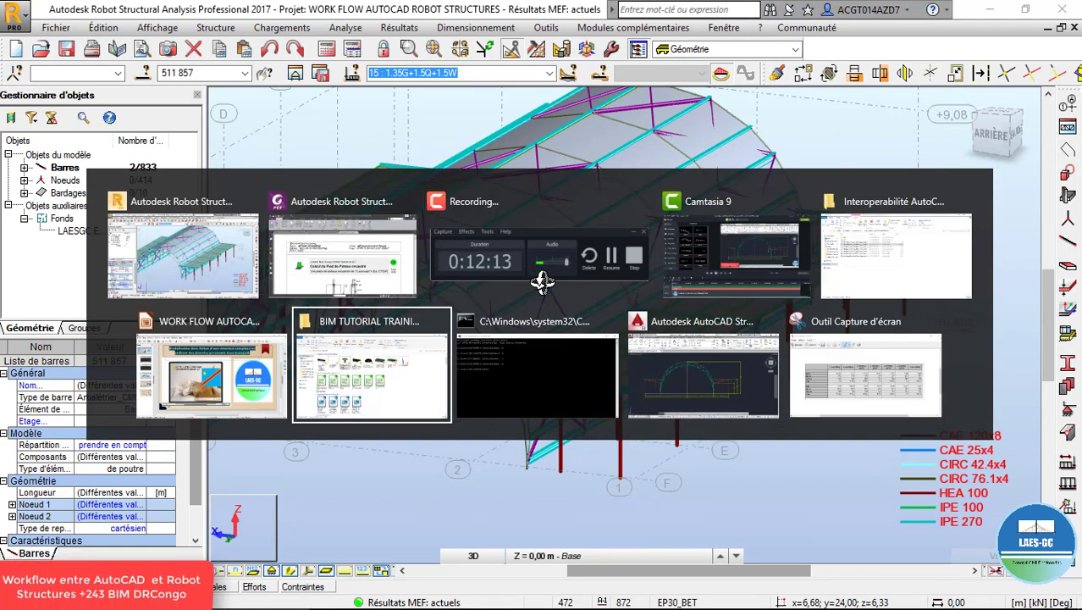
key("alt+Tab")
key("alt+Tab")
key("alt+Tab")
key("alt+Tab")
key("alt+Tab")
key("alt+Tab")
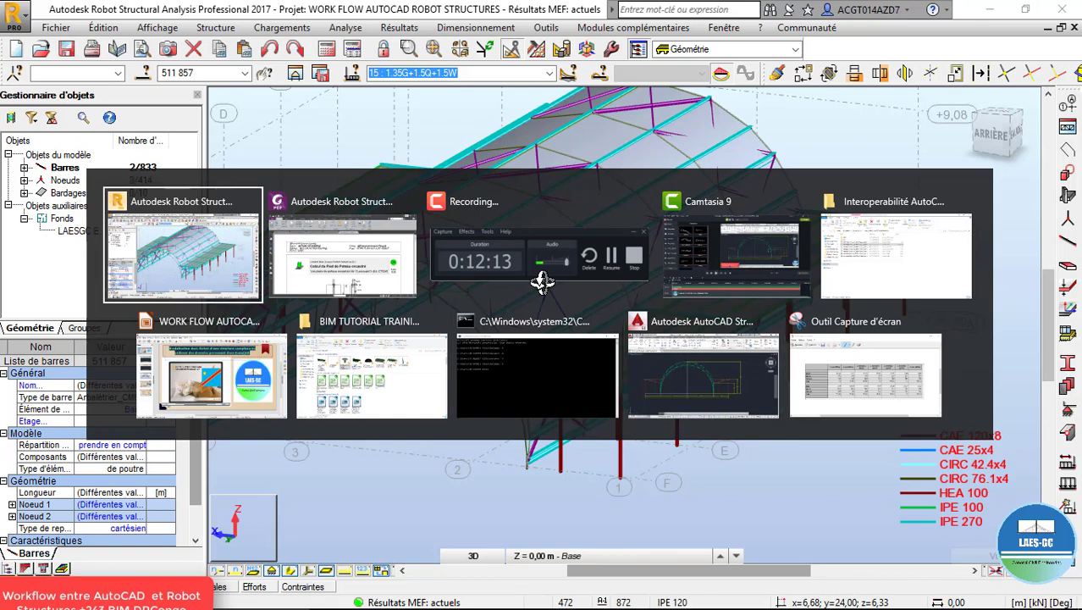
key("alt+Tab")
key("alt+Tab")
key("alt+Tab")
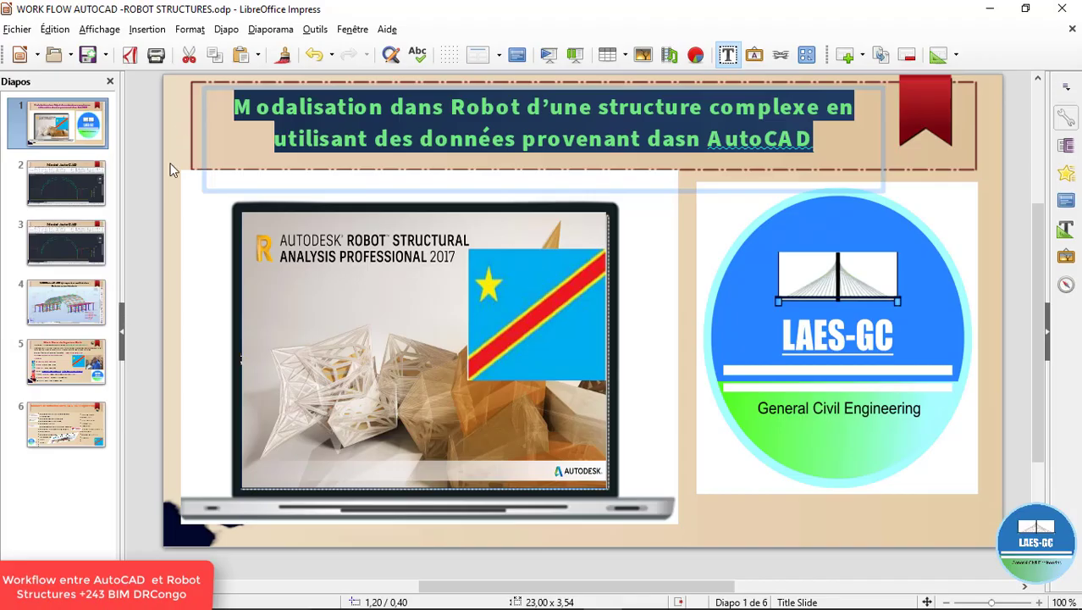
left_click(52, 367)
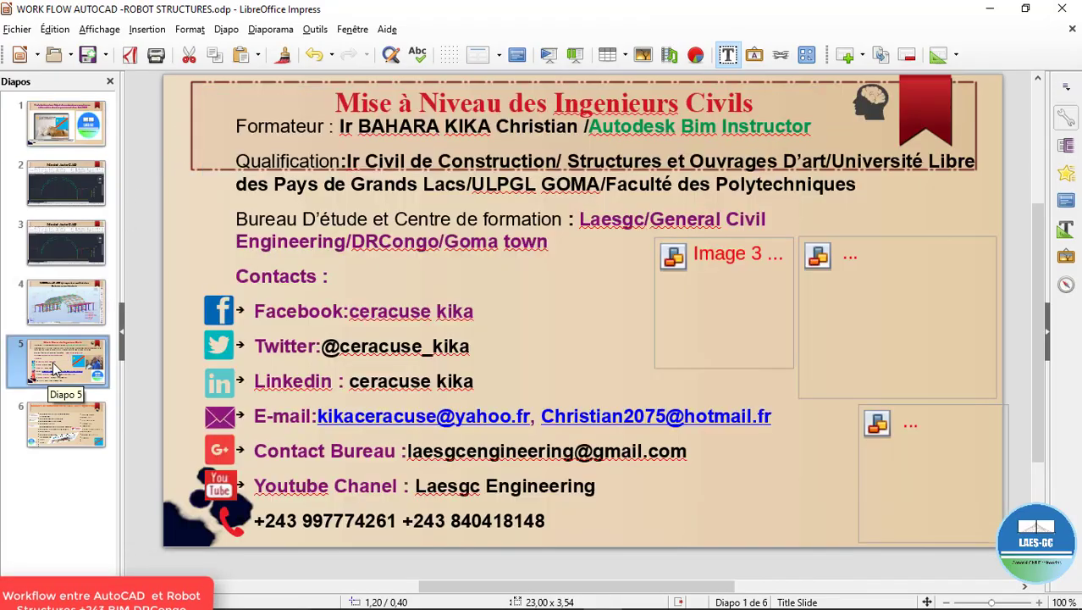